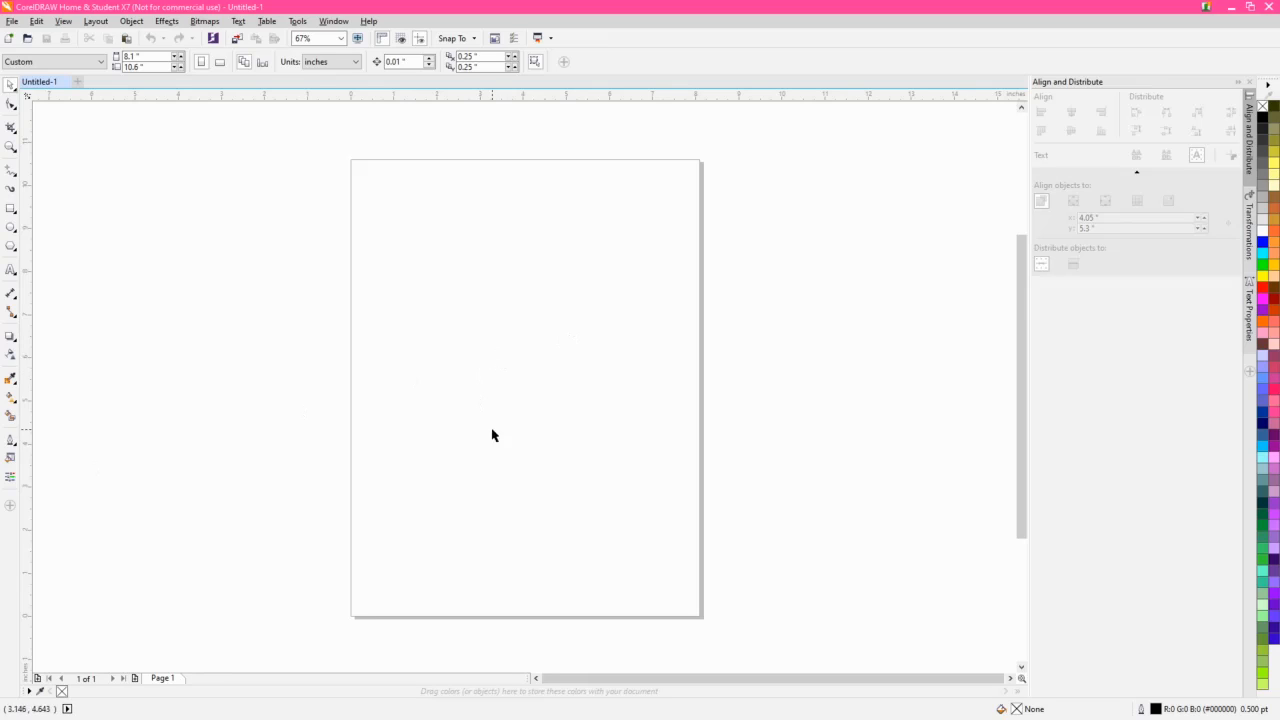
# Paste the copied Chibird image and trim its top edge to the speech bubble and its bottom edge to the character's feet.
pyautogui.hotkey('ctrl', 'v')
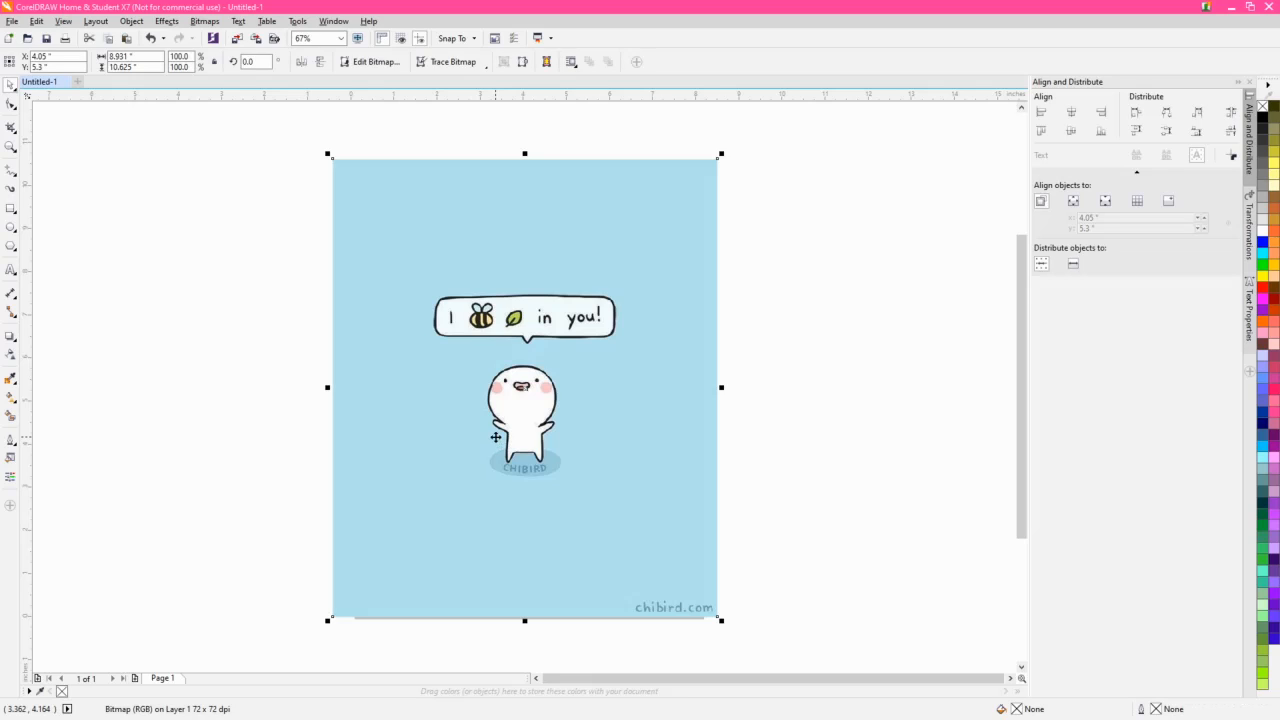
pyautogui.click(9, 105)
pyautogui.moveTo(309, 131); pyautogui.dragTo(742, 190)
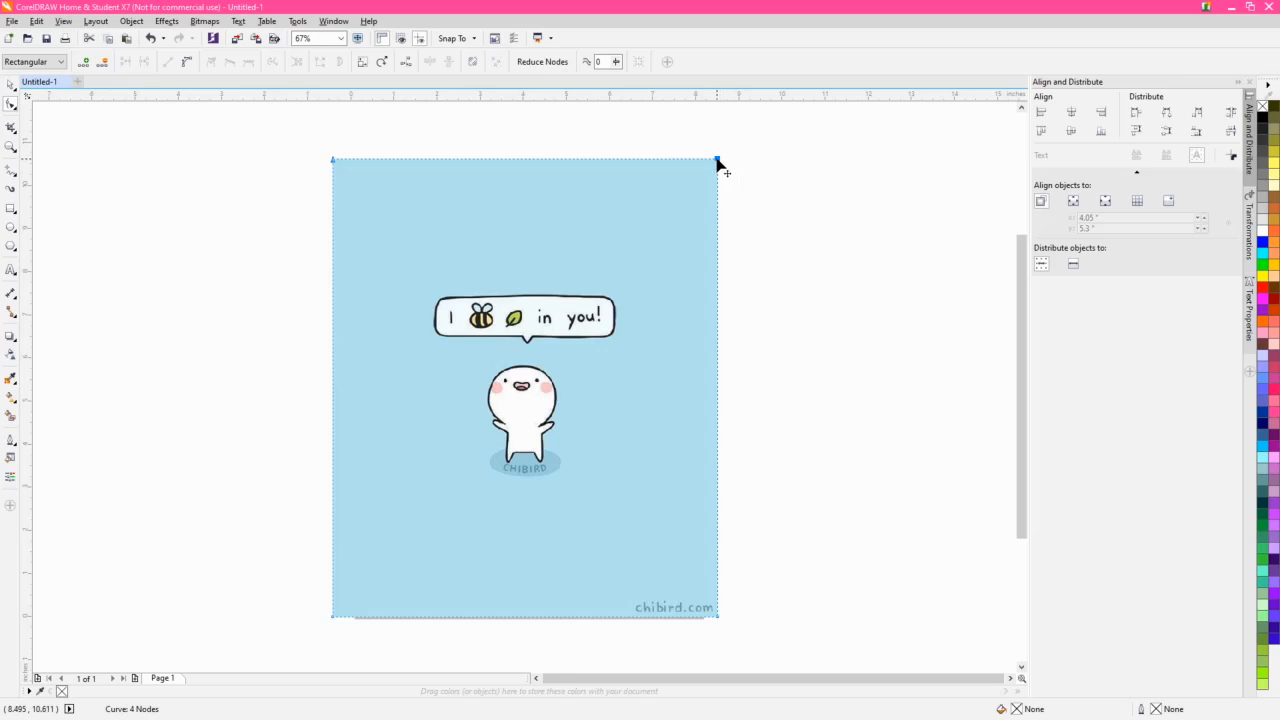
pyautogui.moveTo(285, 134); pyautogui.dragTo(719, 291)
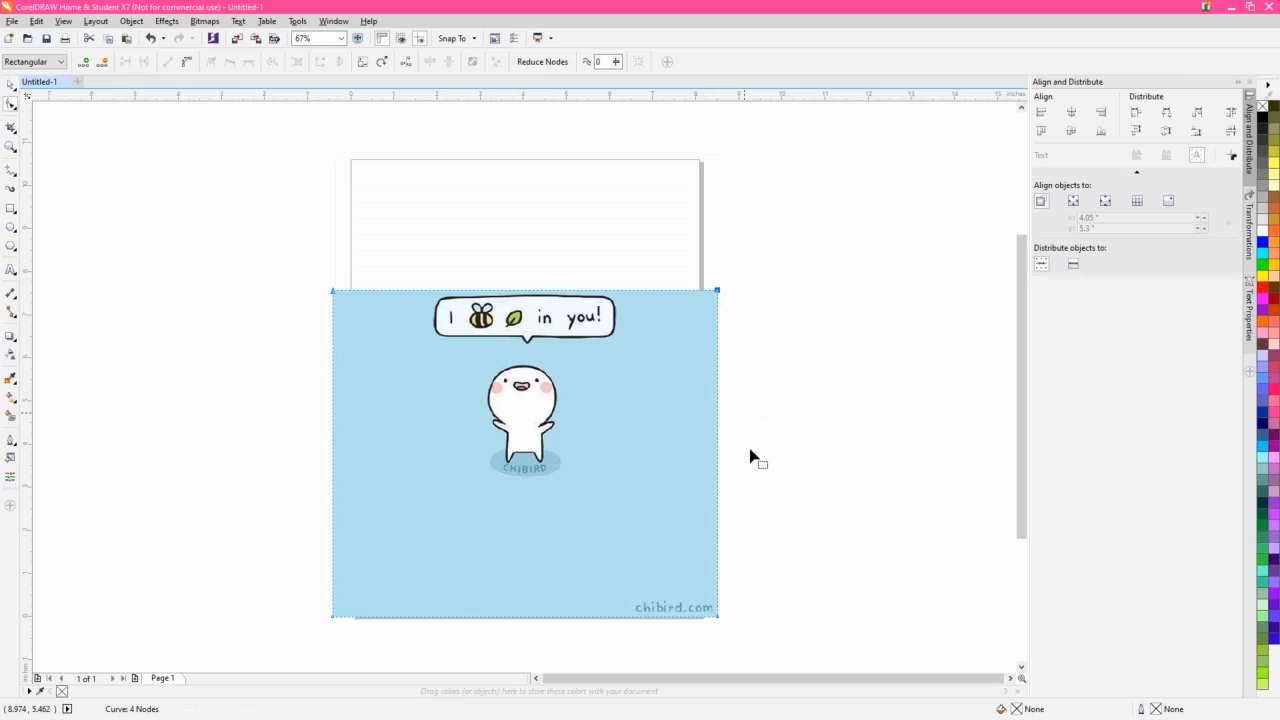
pyautogui.moveTo(736, 640); pyautogui.dragTo(368, 598)
pyautogui.moveTo(719, 617); pyautogui.dragTo(723, 479)
# Trim the image's right and left edges close to the speech bubble and crop the bitmap to that outline.
pyautogui.moveTo(778, 514); pyautogui.dragTo(660, 248)
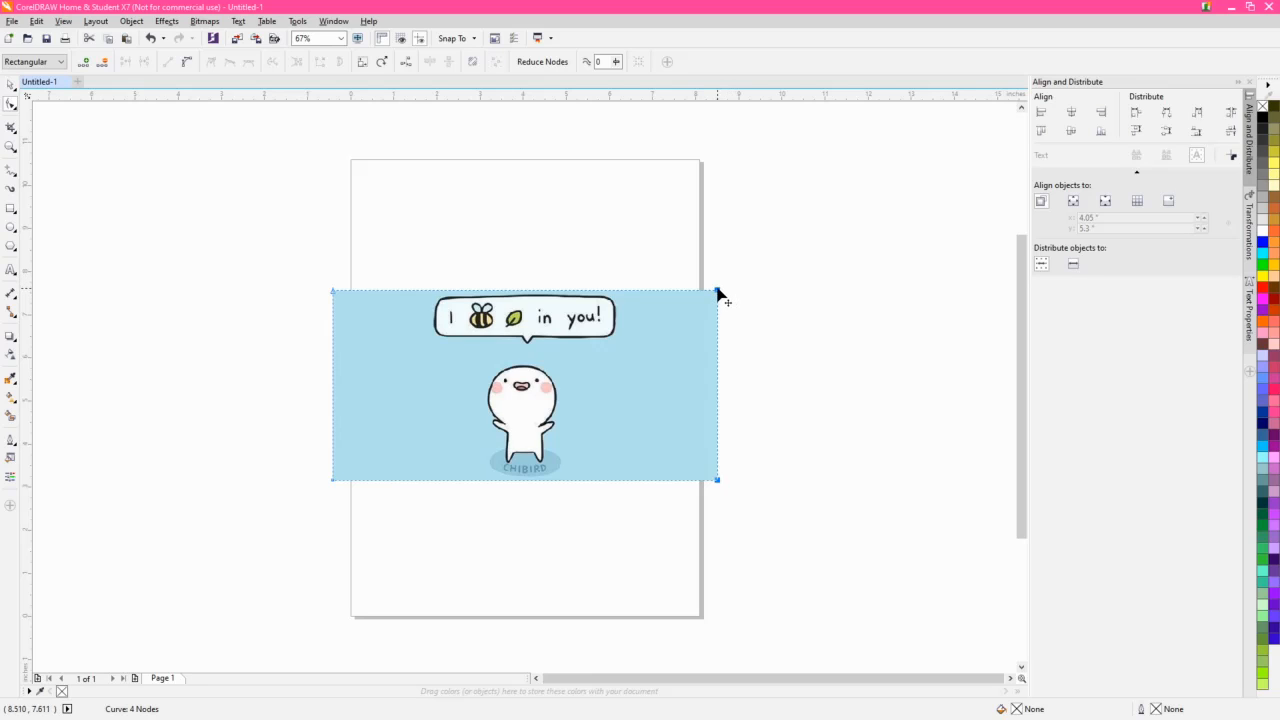
pyautogui.moveTo(717, 291); pyautogui.dragTo(618, 291)
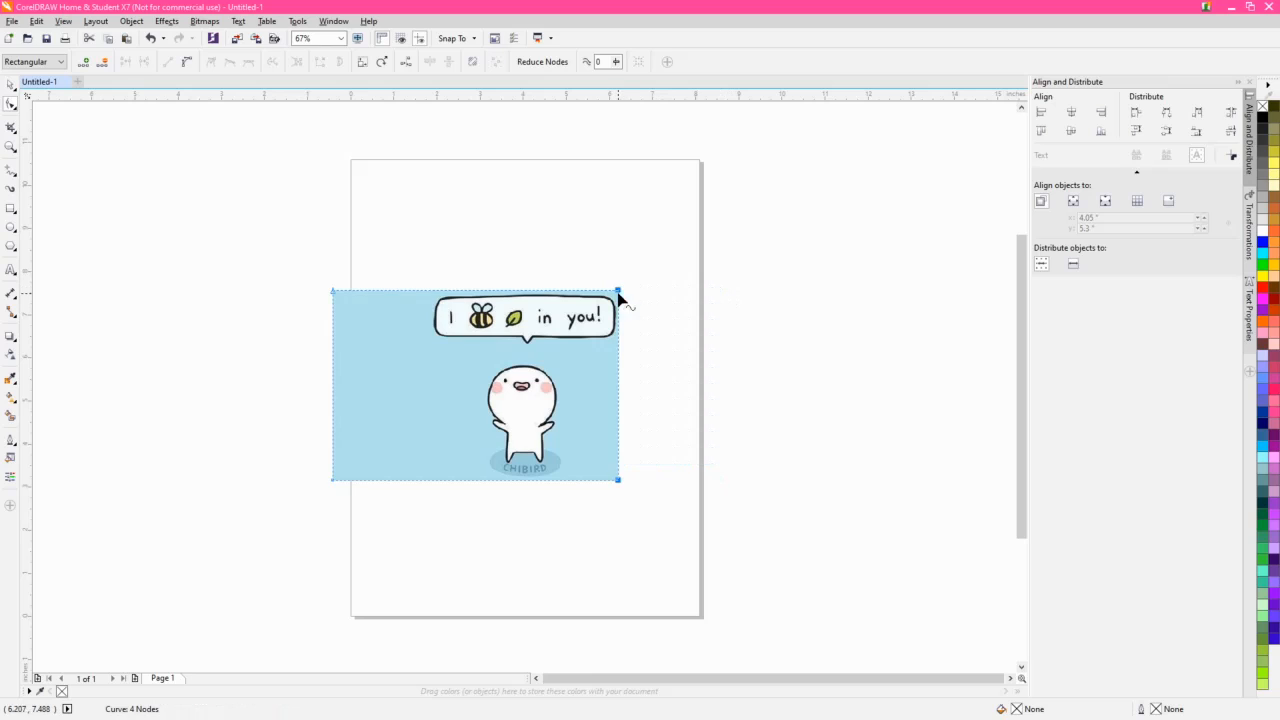
pyautogui.moveTo(296, 268); pyautogui.dragTo(395, 520)
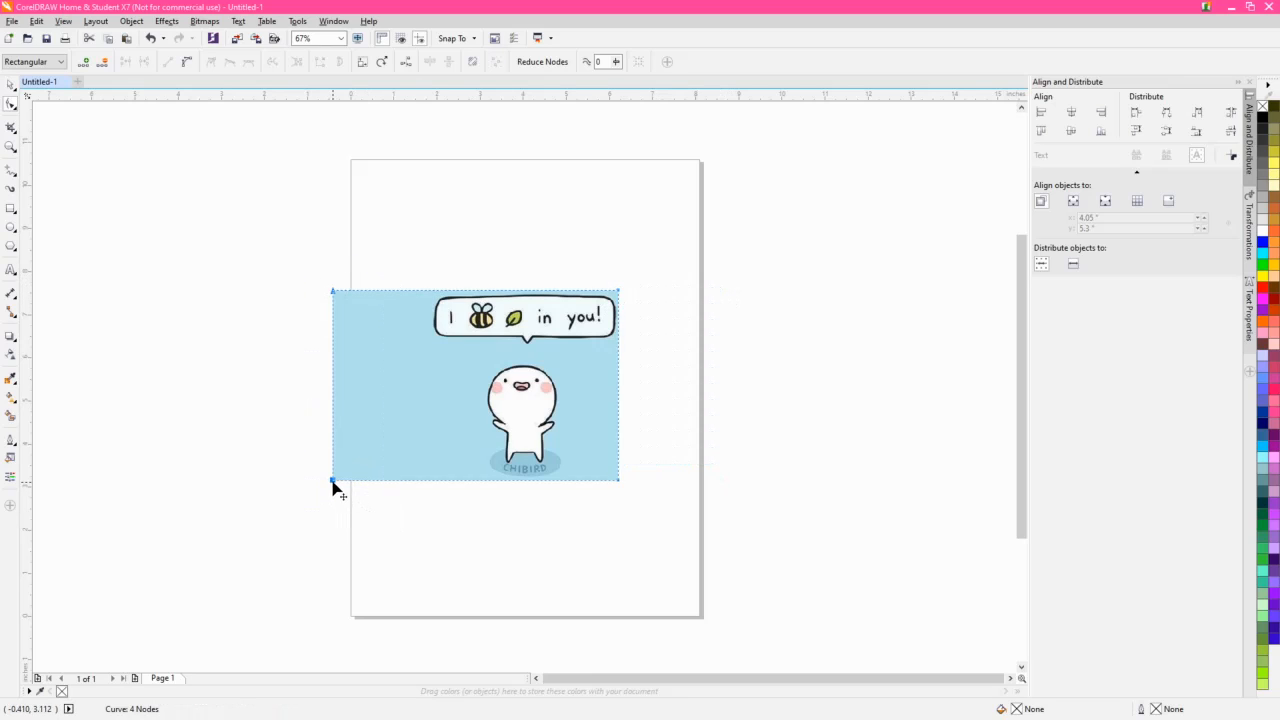
pyautogui.moveTo(333, 482); pyautogui.dragTo(429, 485)
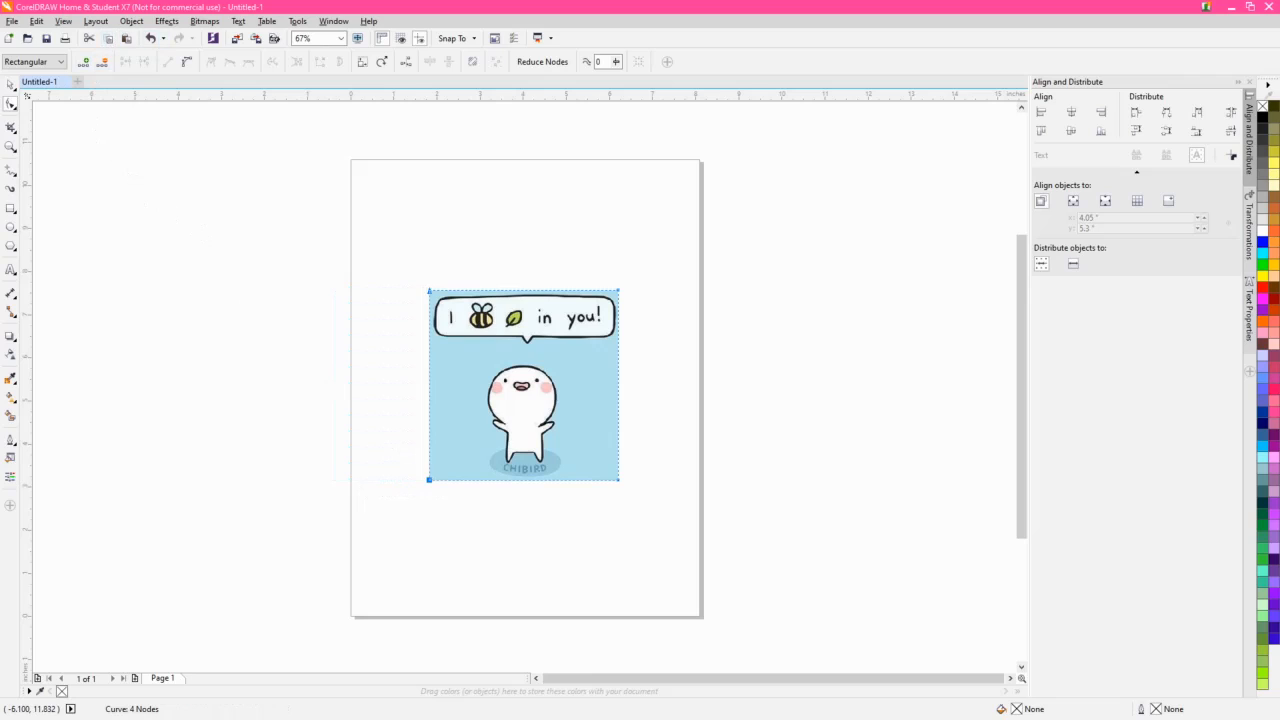
pyautogui.click(212, 27)
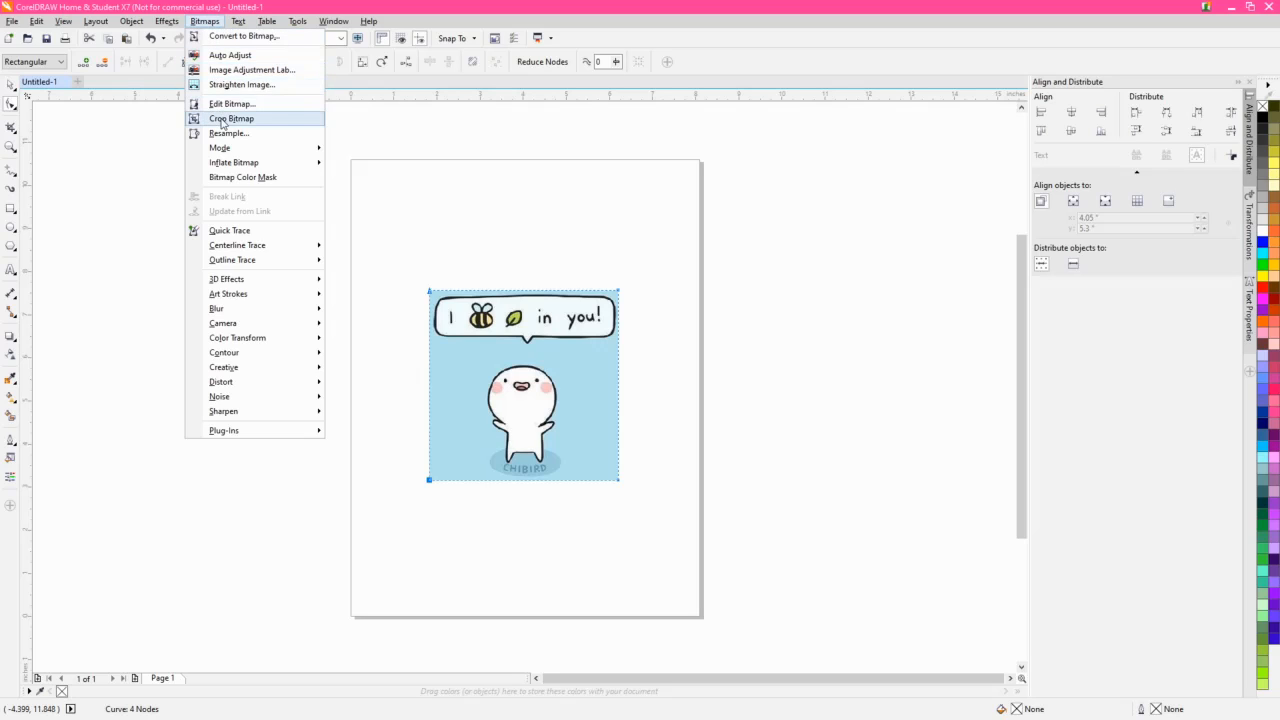
pyautogui.click(222, 119)
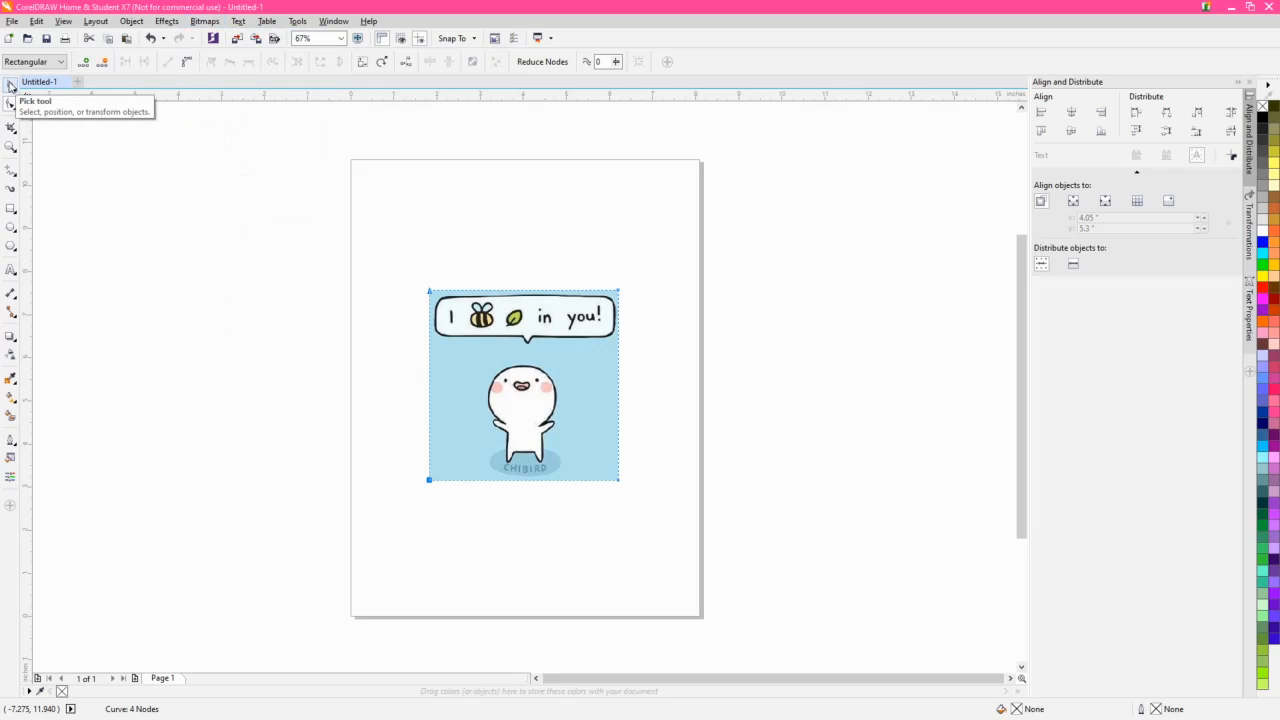
# Start a Clipart outline trace of the cropped bitmap and enable removing the background color from the entire image.
pyautogui.click(9, 86)
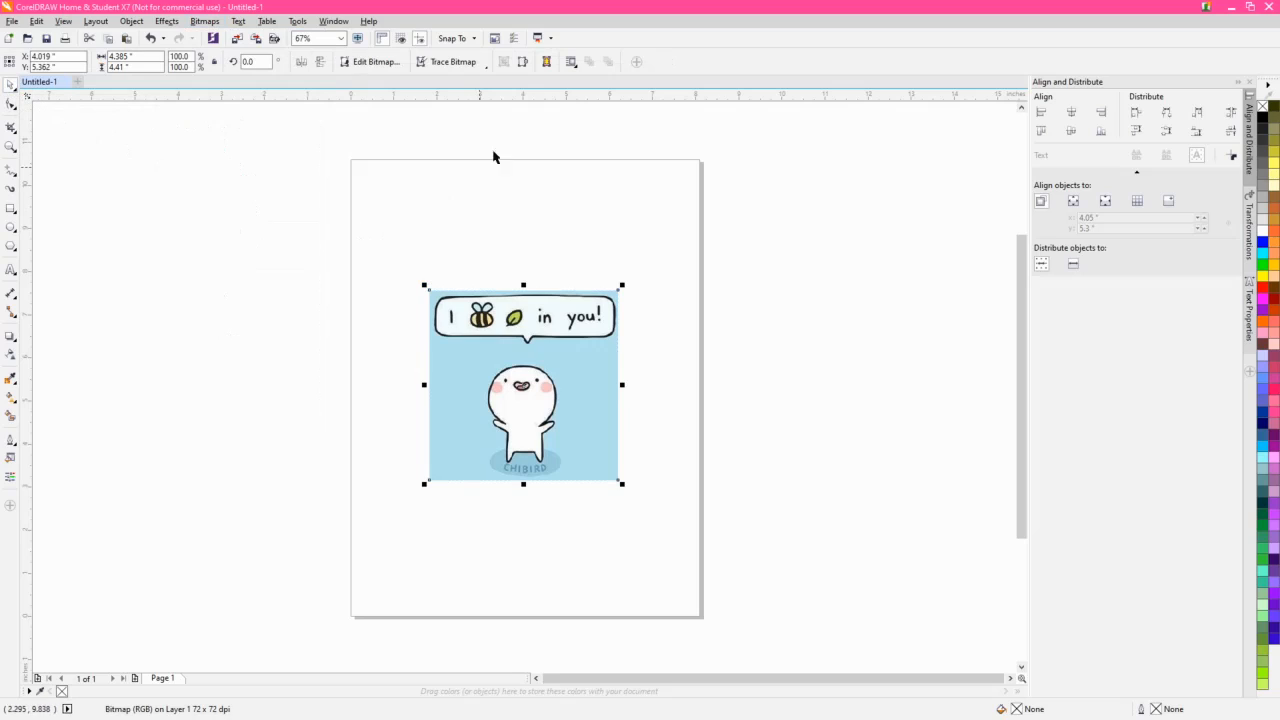
pyautogui.click(440, 62)
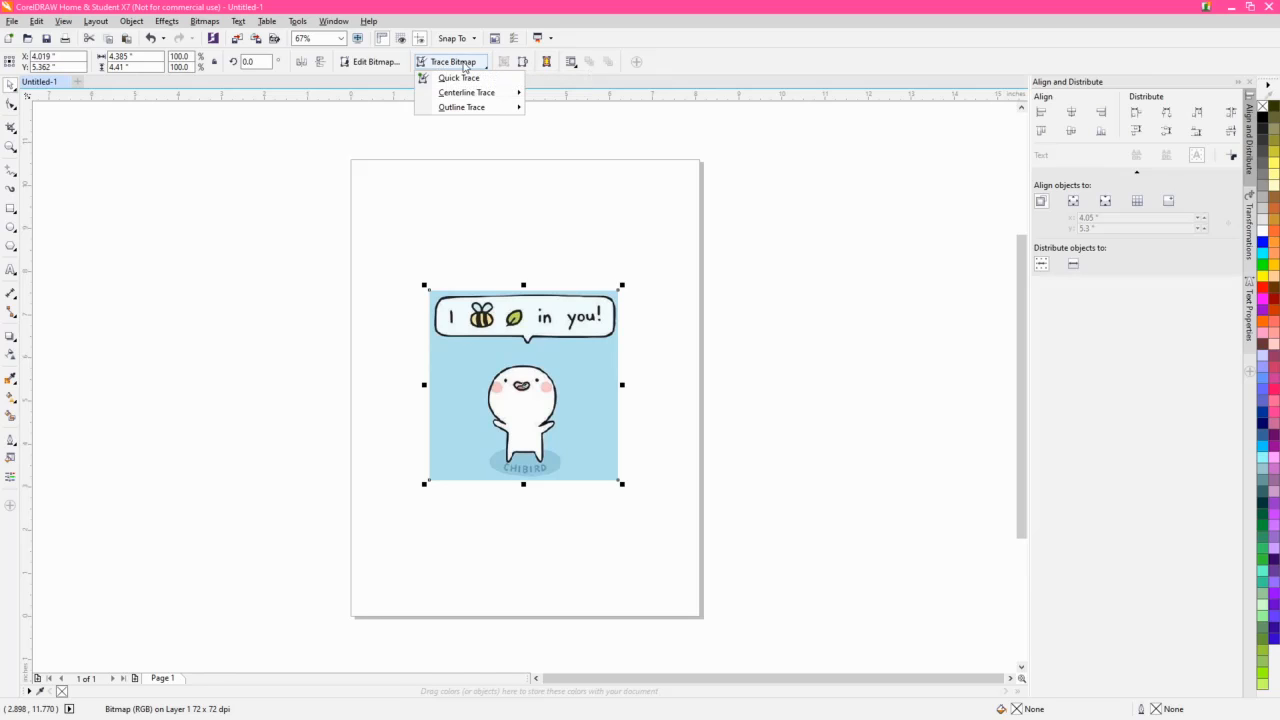
pyautogui.moveTo(455, 97)
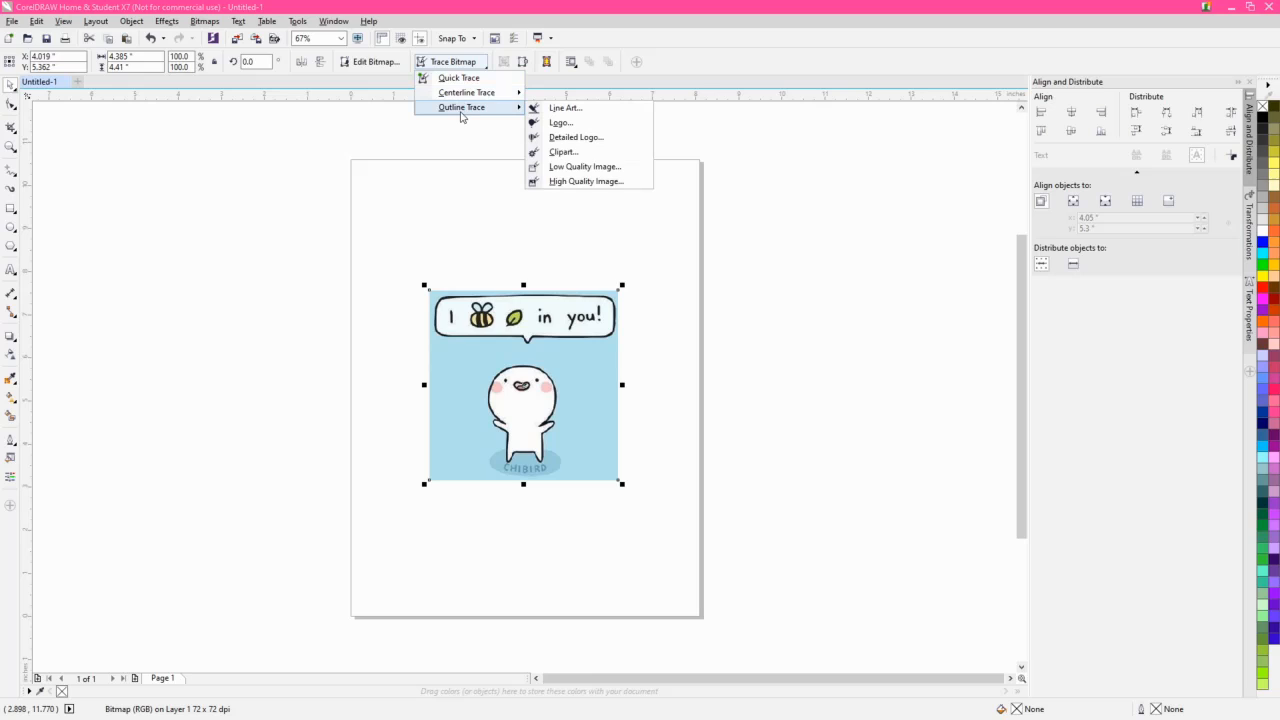
pyautogui.click(563, 152)
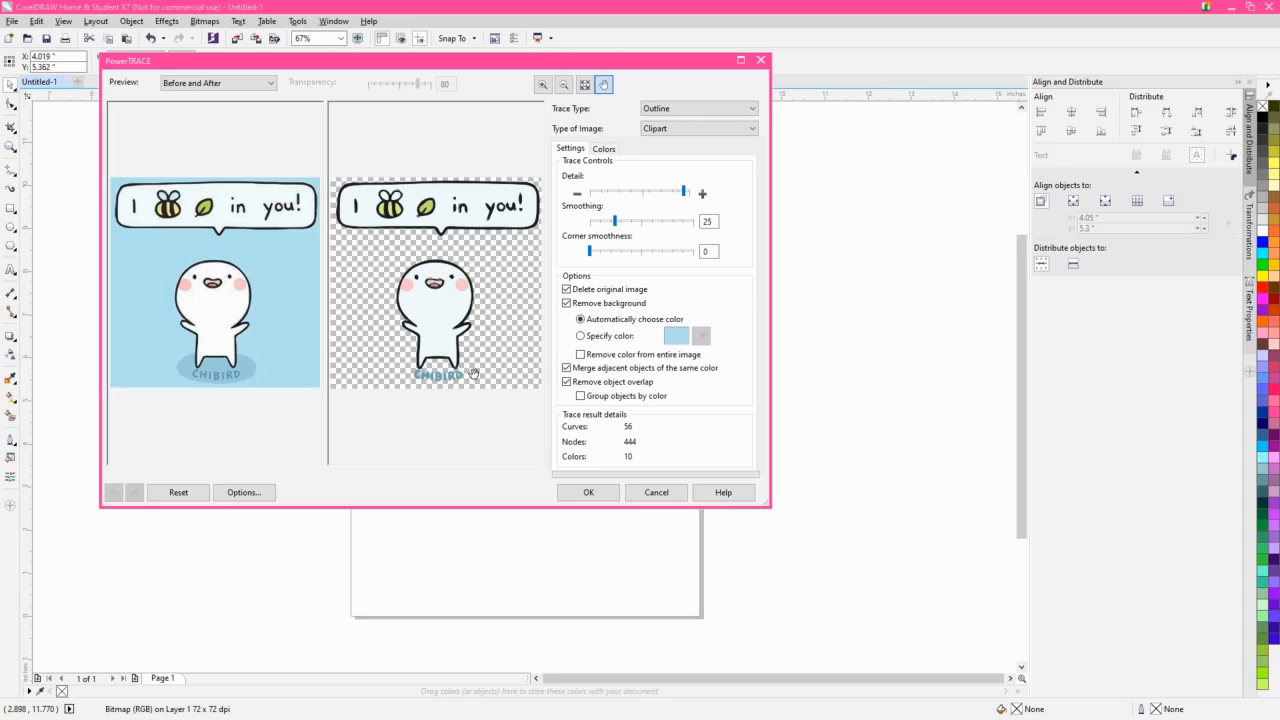
pyautogui.click(581, 355)
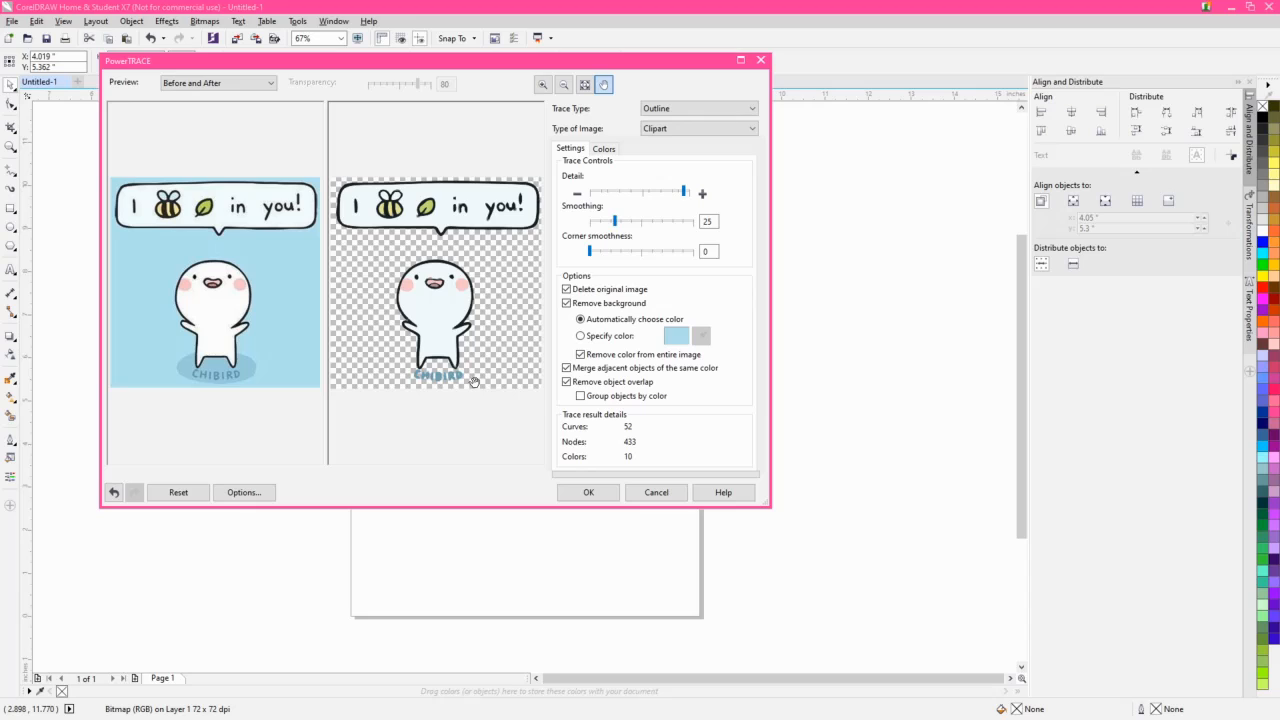
# Reduce the number of colors in the trace to 8.
pyautogui.scroll(2, 422, 294)
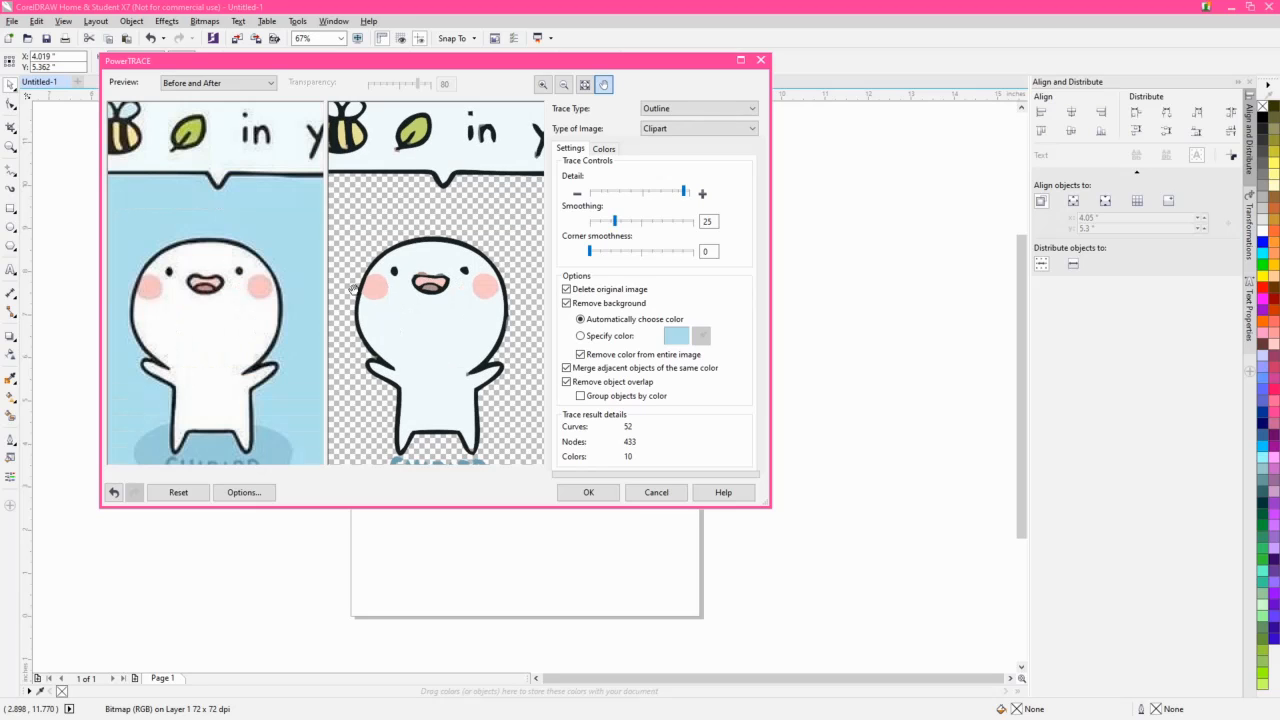
pyautogui.scroll(3, 352, 288)
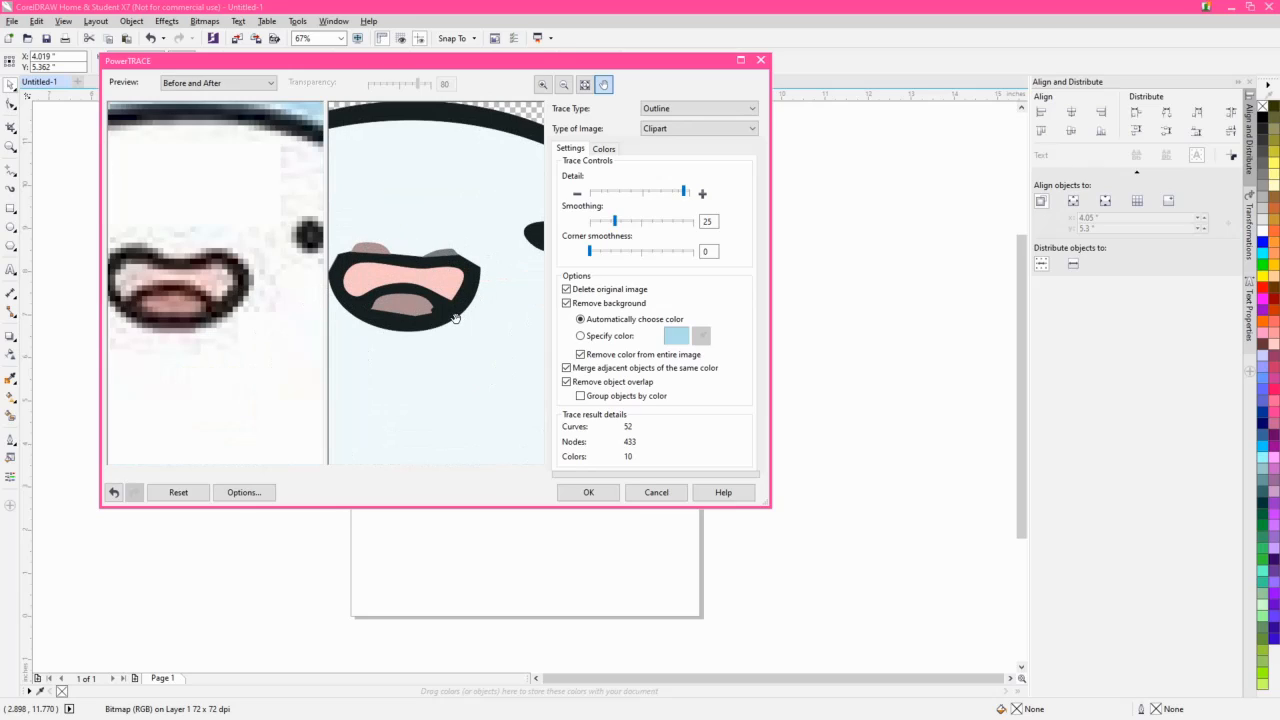
pyautogui.scroll(-5, 460, 318)
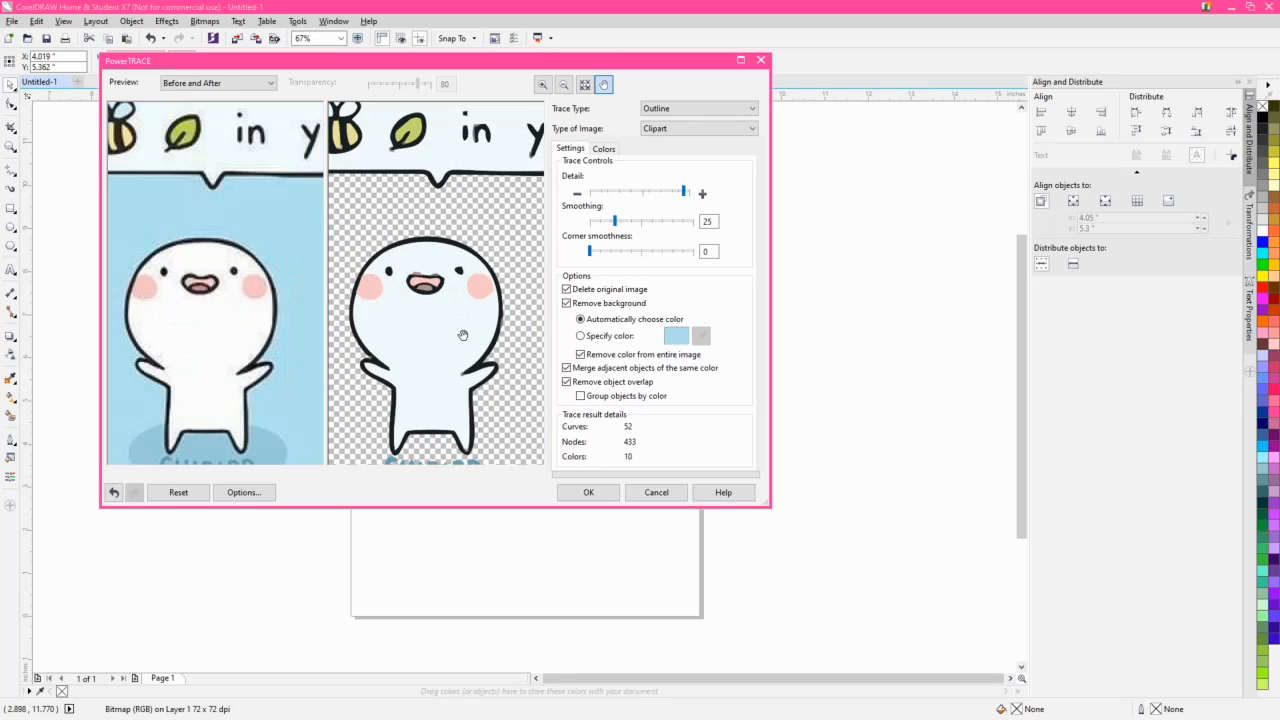
pyautogui.scroll(-1, 389, 318)
pyautogui.scroll(1, 456, 196)
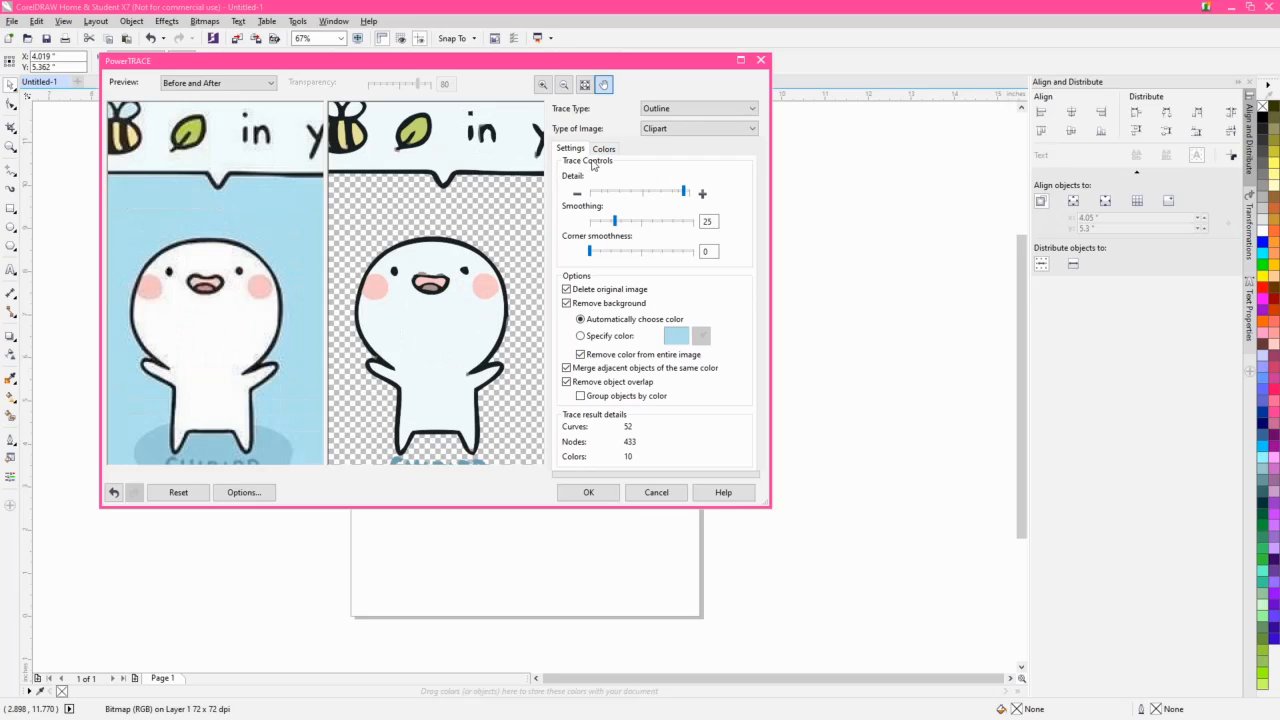
pyautogui.click(603, 150)
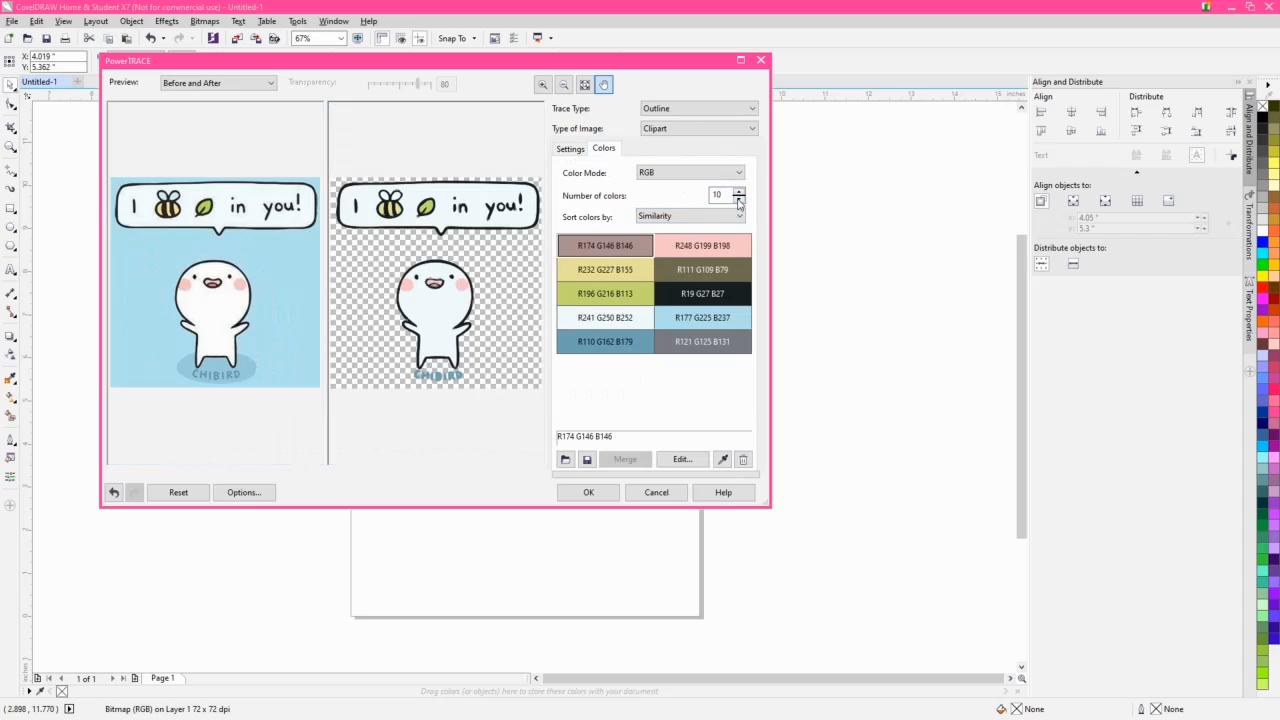
pyautogui.click(739, 200)
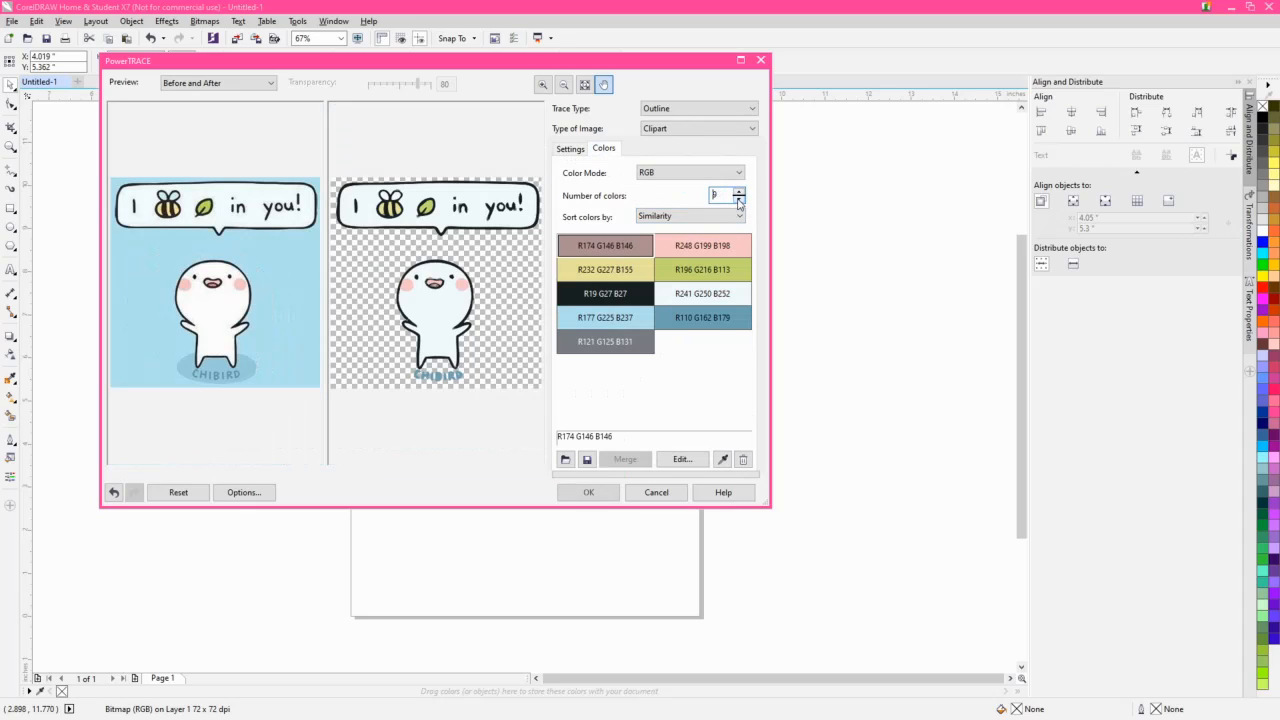
pyautogui.scroll(2, 452, 205)
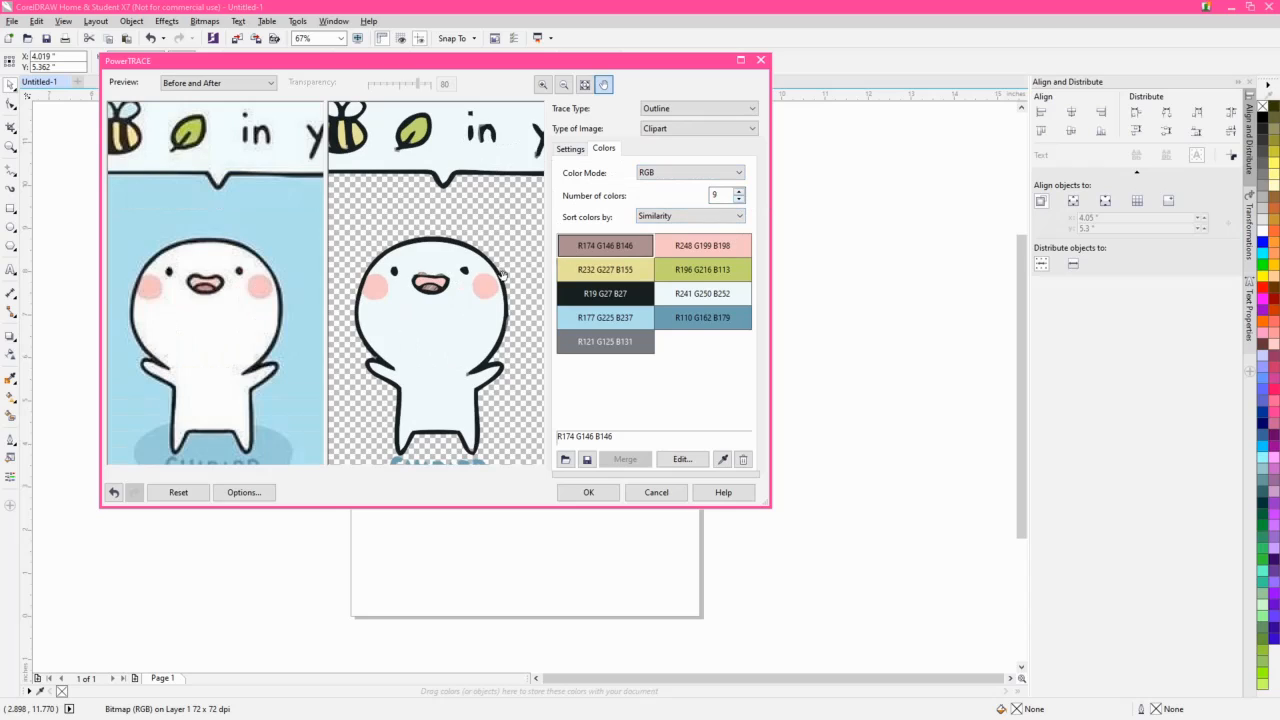
pyautogui.scroll(-2, 503, 275)
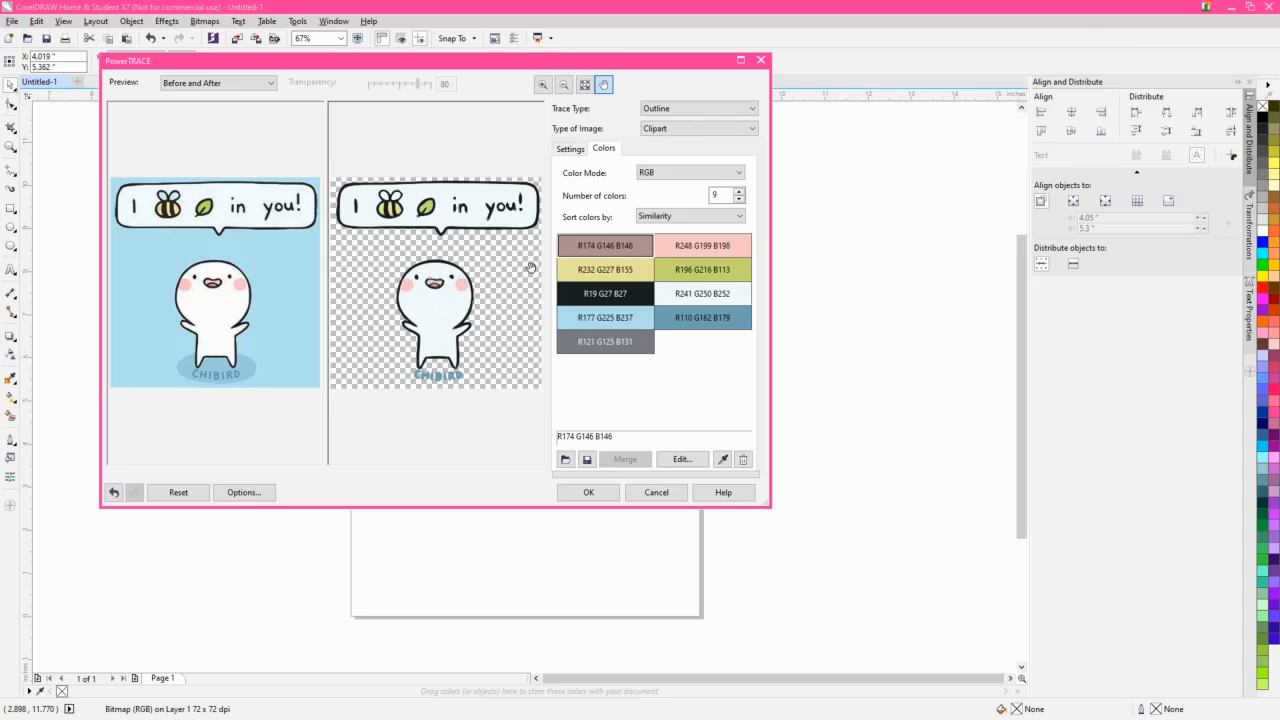
pyautogui.click(740, 201)
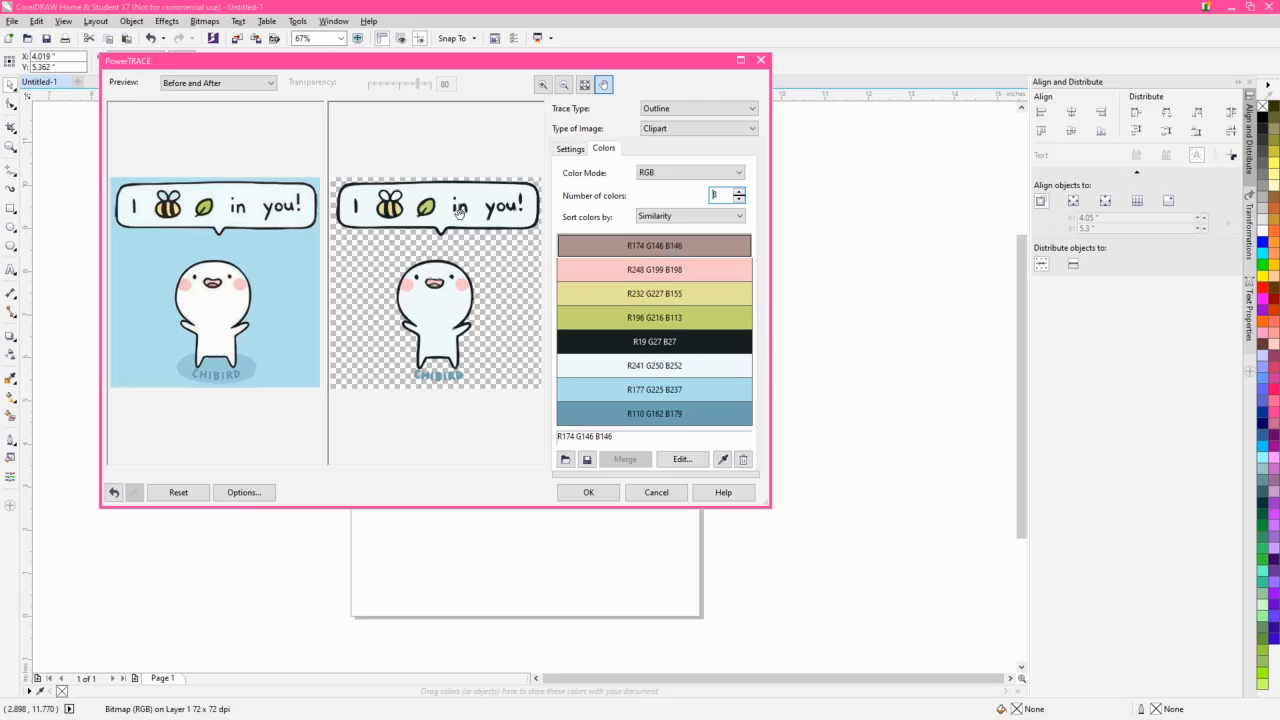
# Check the lettering and the character in the trace preview and accept the trace.
pyautogui.scroll(2, 455, 195)
pyautogui.moveTo(500, 190); pyautogui.dragTo(424, 220)
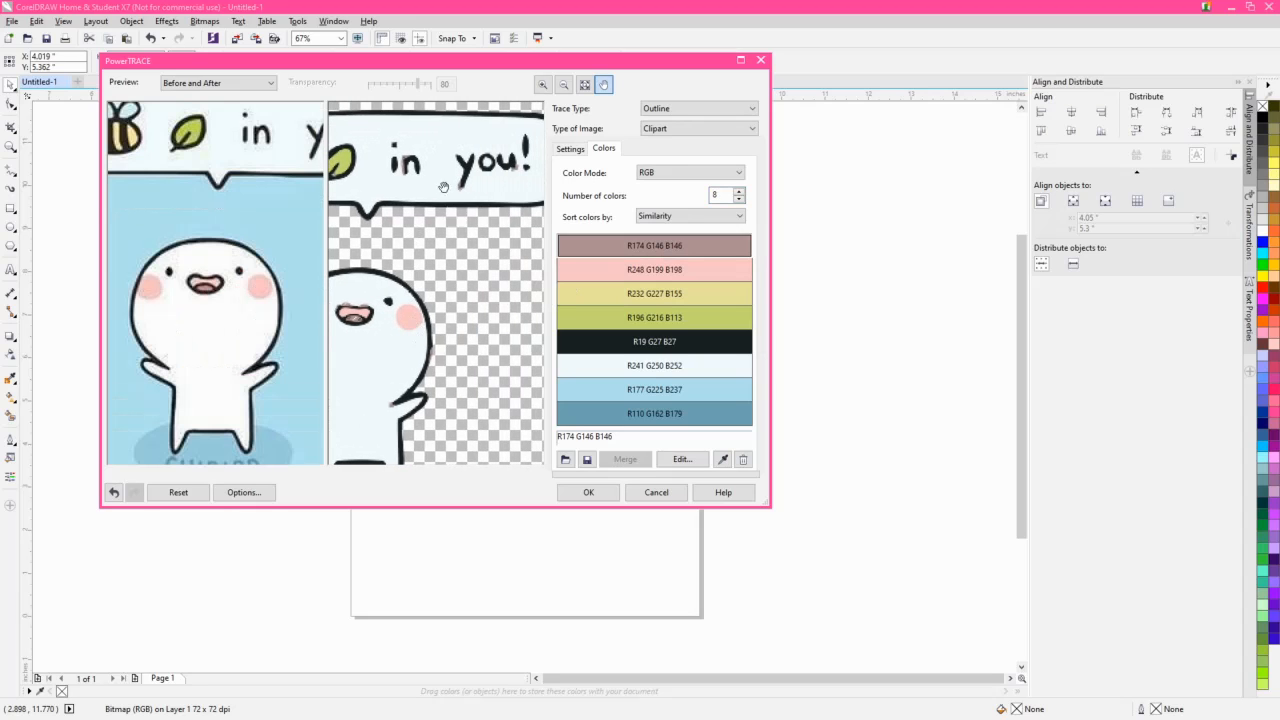
pyautogui.scroll(1, 410, 157)
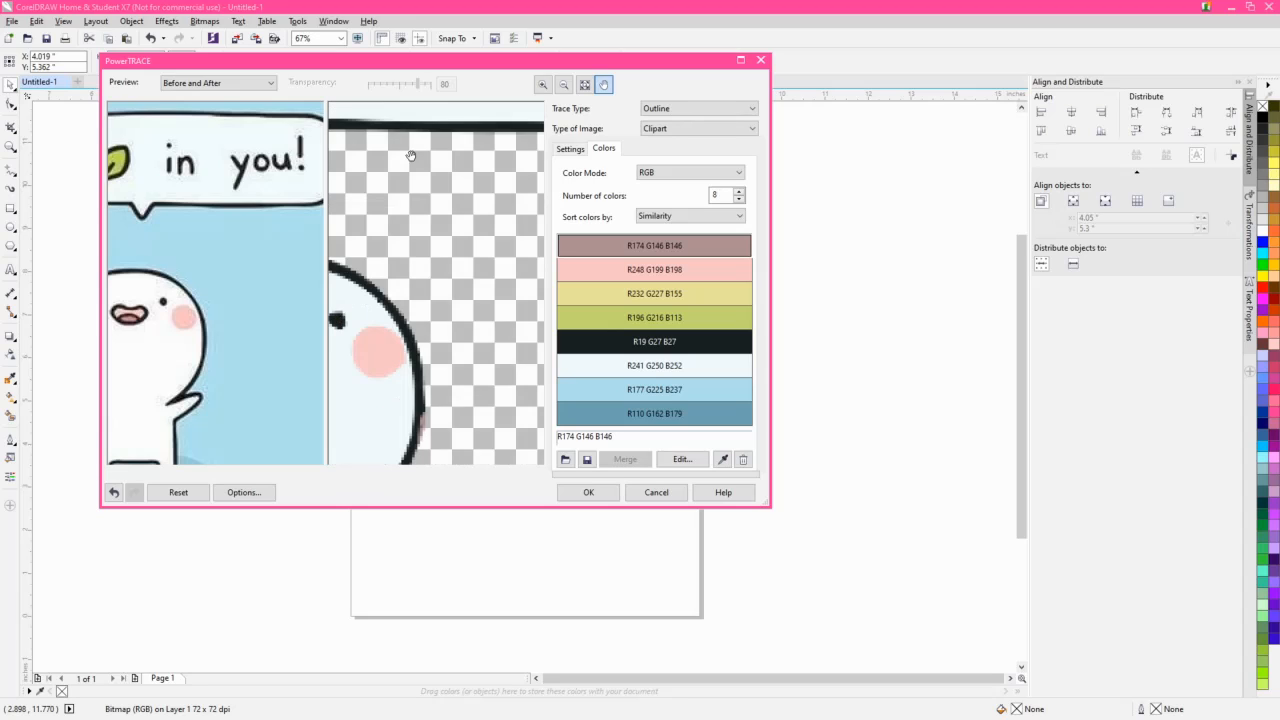
pyautogui.moveTo(476, 187); pyautogui.dragTo(496, 377)
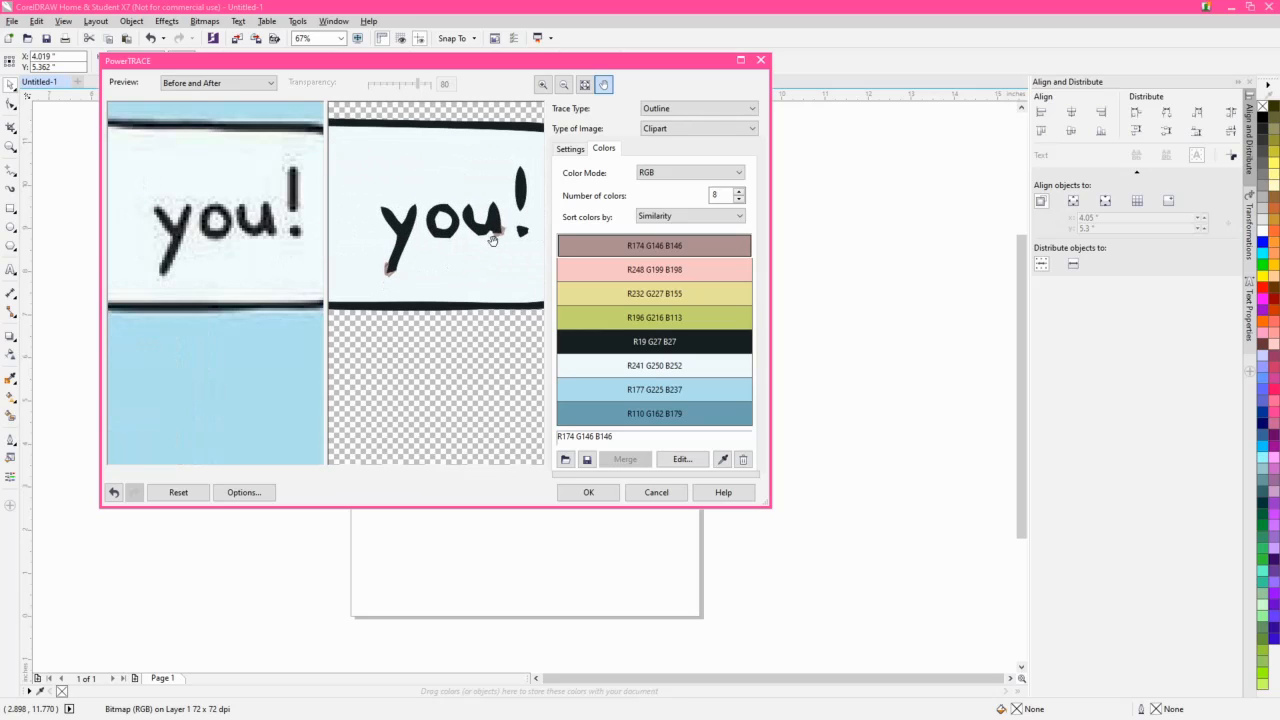
pyautogui.scroll(-3, 478, 280)
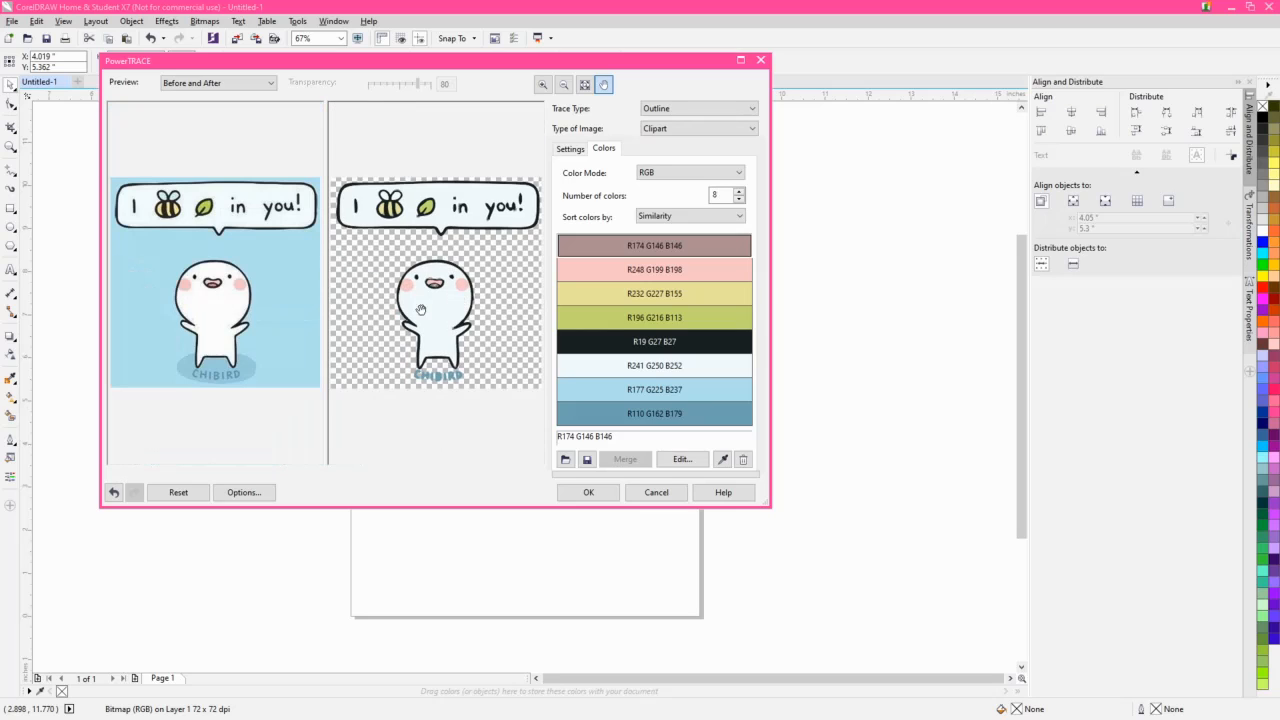
pyautogui.scroll(2, 443, 272)
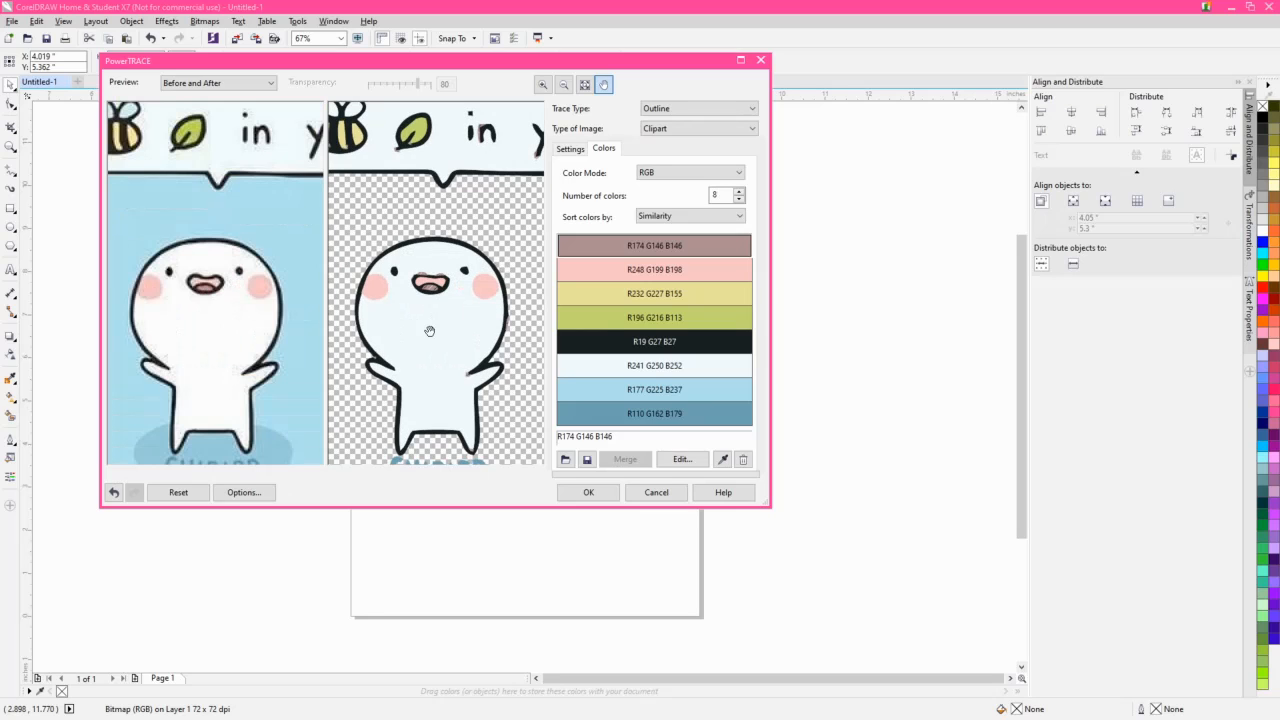
pyautogui.click(589, 492)
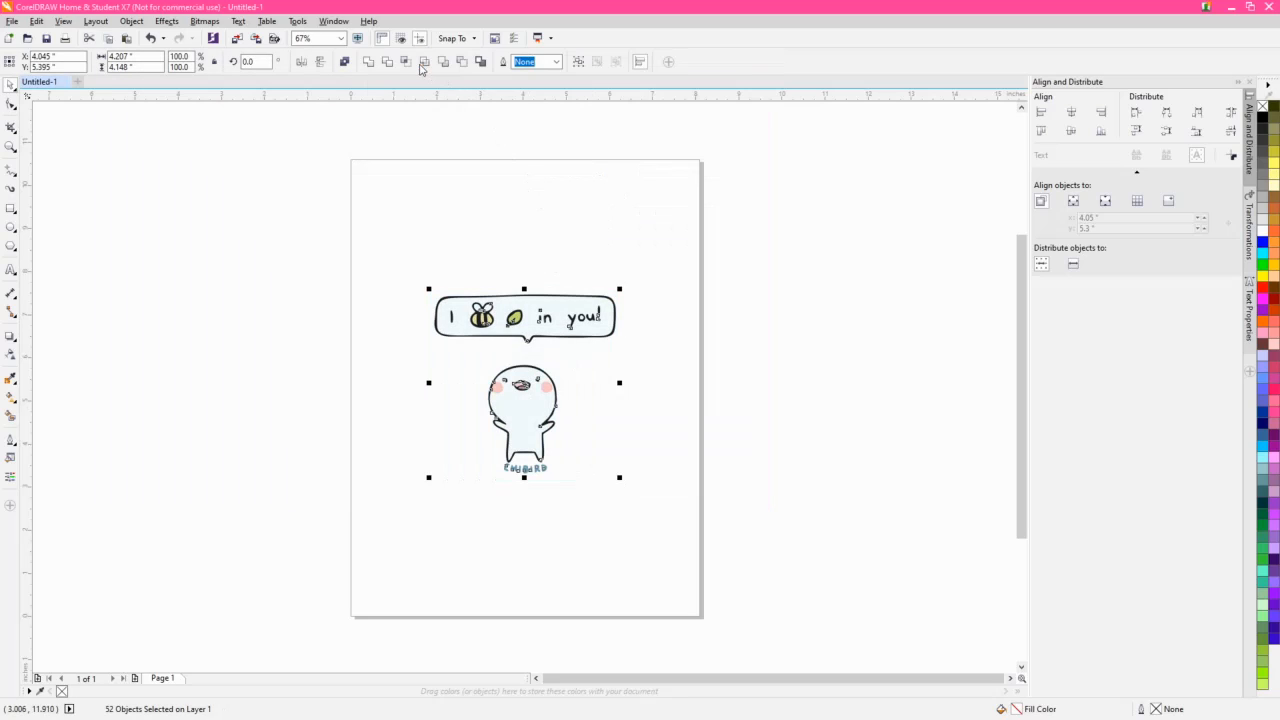
# Weld the stray brownish sliver beside the "n" of "in" into the speech bubble's pale fill.
pyautogui.click(543, 277)
pyautogui.scroll(4, 560, 318)
pyautogui.scroll(2, 560, 318)
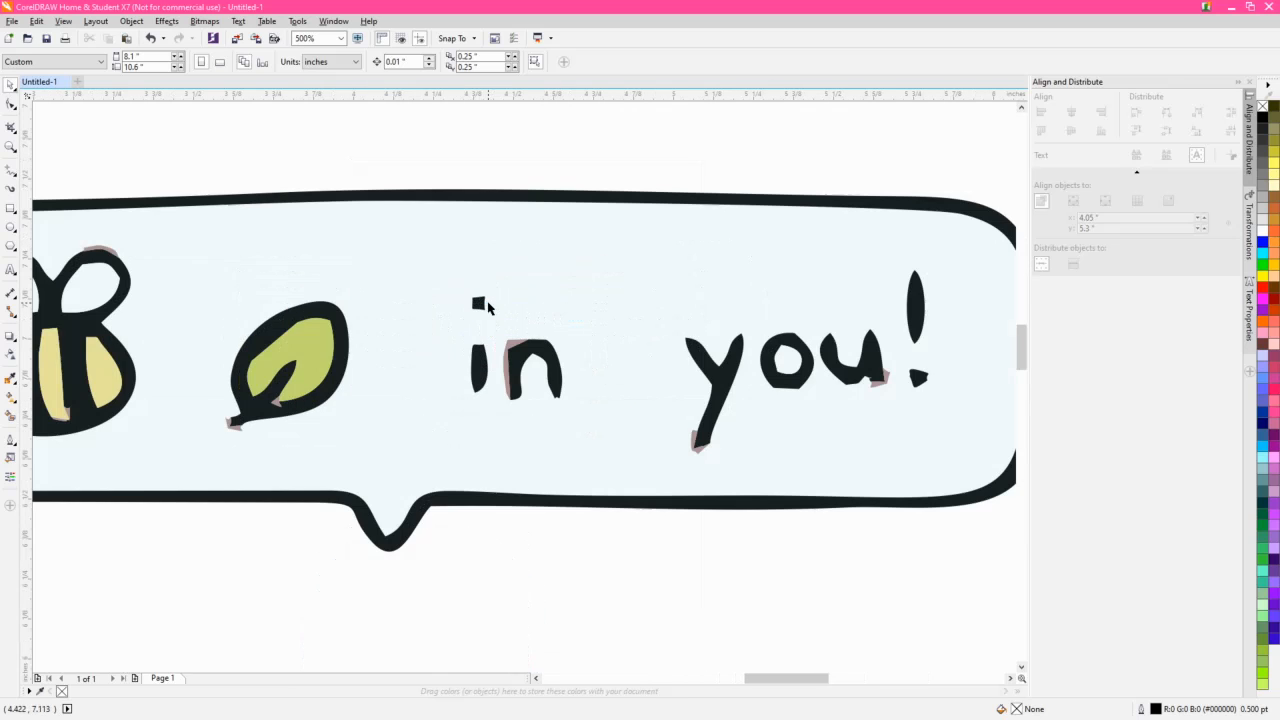
pyautogui.scroll(2, 505, 335)
pyautogui.click(518, 328)
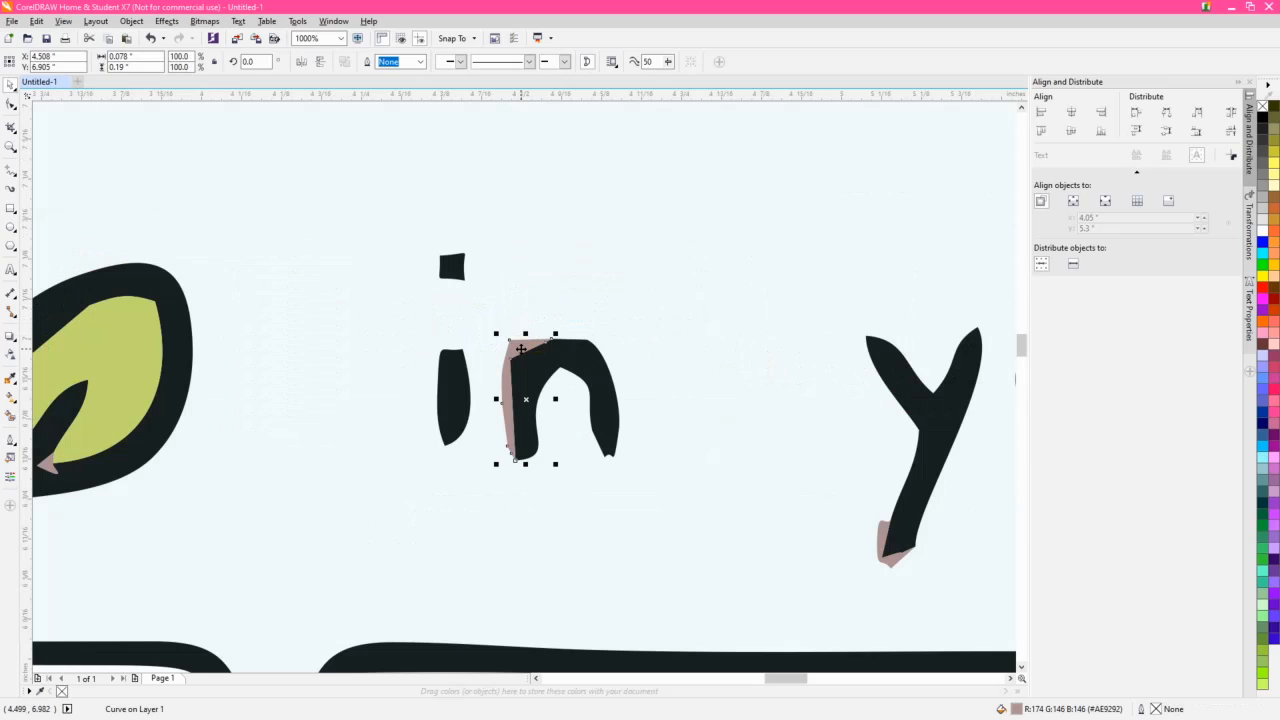
pyautogui.keyDown('shift'); pyautogui.click(533, 260); pyautogui.keyUp('shift')
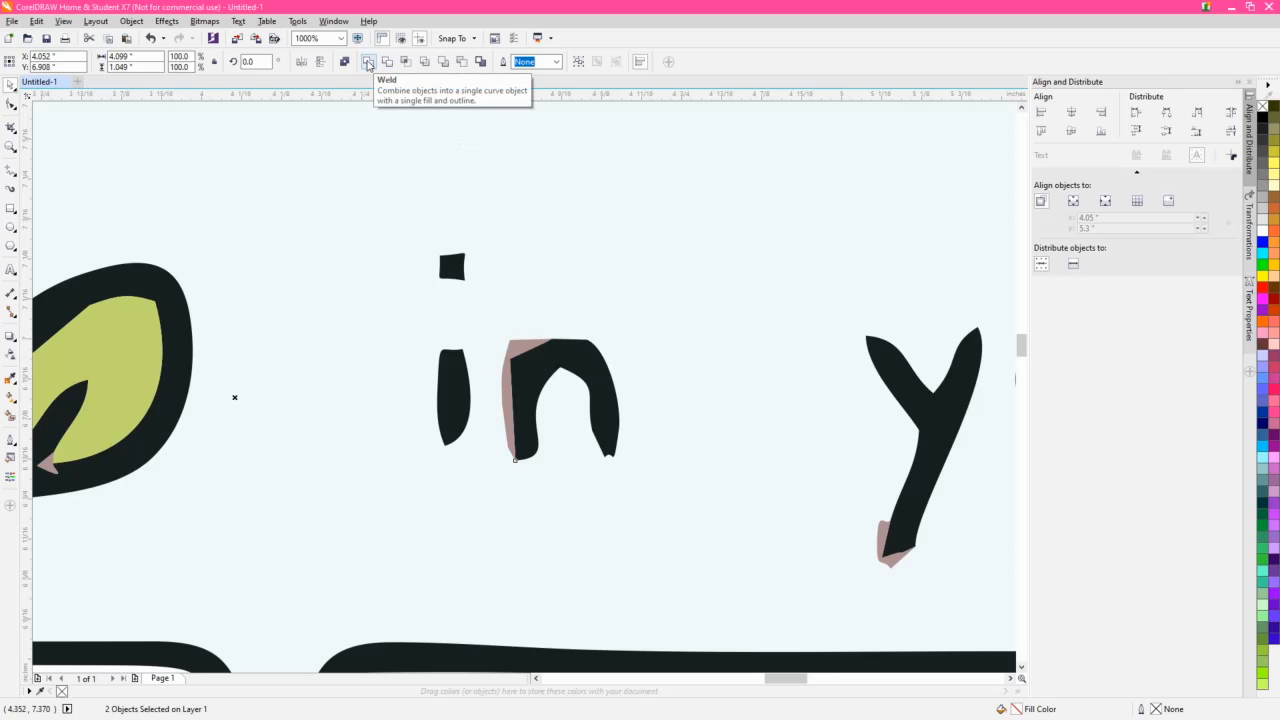
pyautogui.click(368, 62)
# Weld the brownish patch around the tail of the "y" in "you!" into the speech bubble's pale fill.
pyautogui.moveTo(668, 410); pyautogui.dragTo(353, 311)
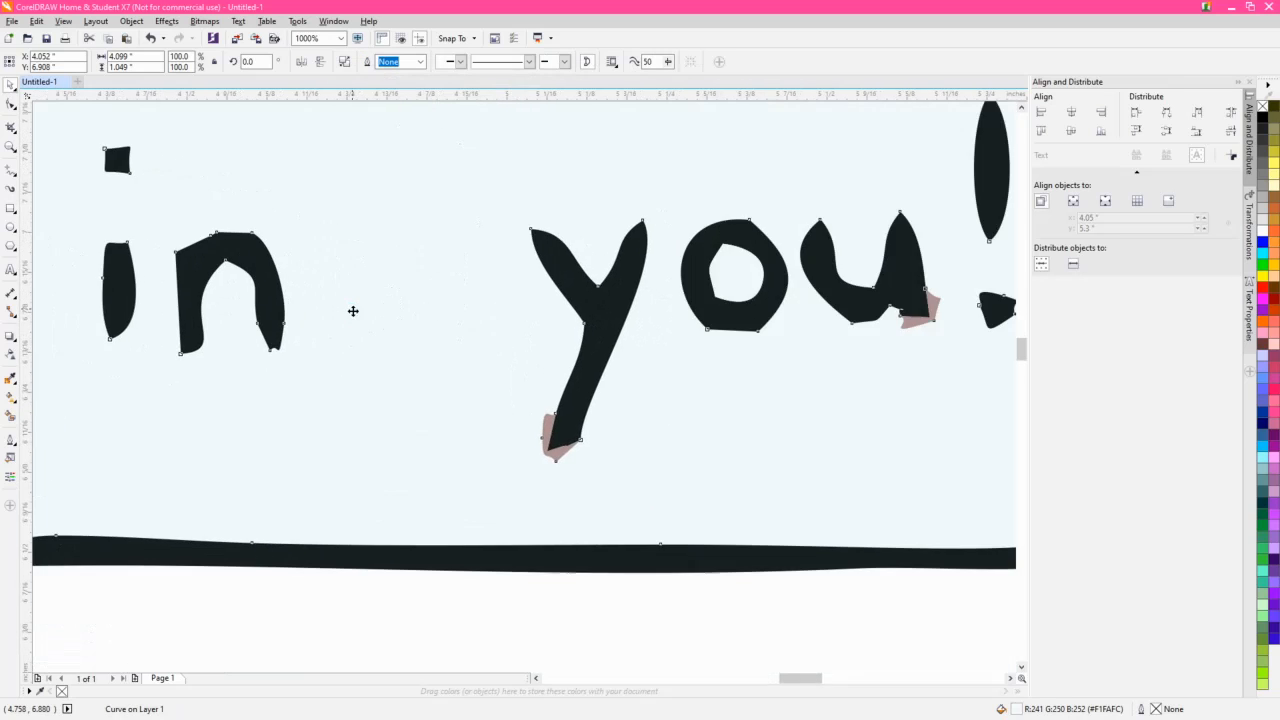
pyautogui.scroll(2, 548, 447)
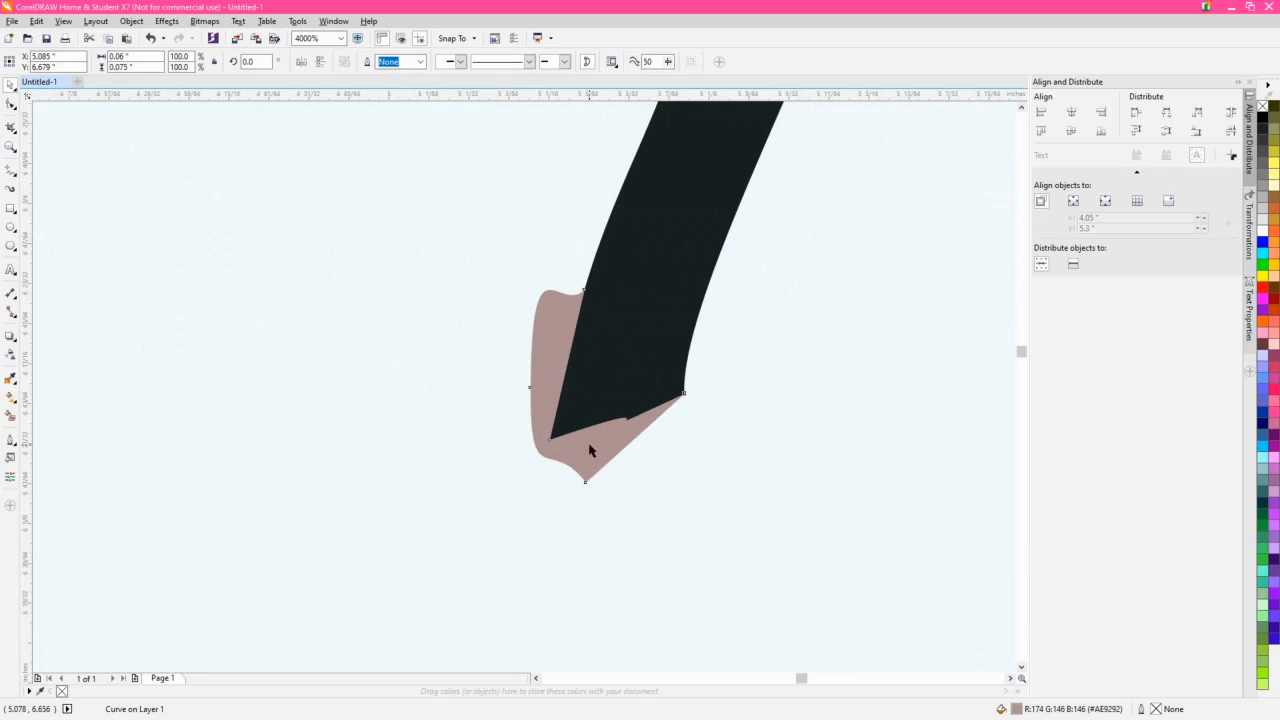
pyautogui.hotkey('ctrl', 'a')
pyautogui.click(368, 62)
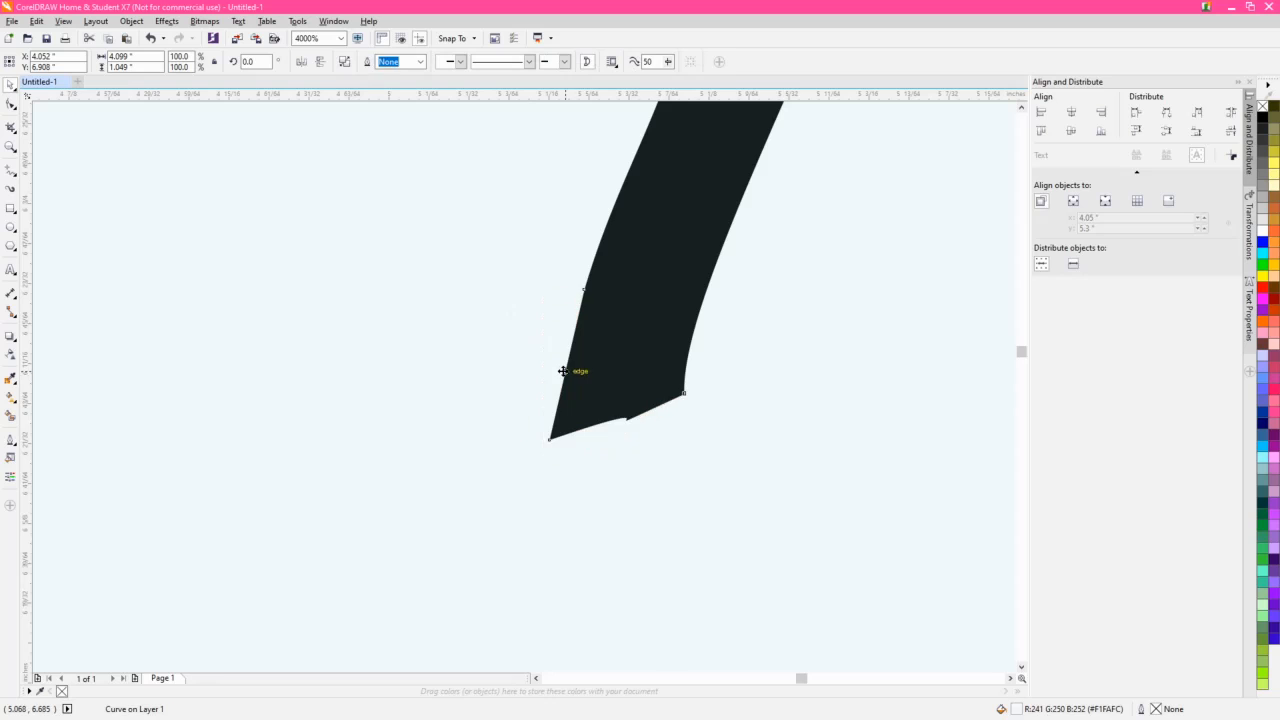
# Weld the brownish patch beside the "u" in "you!" into the speech bubble's pale fill and clear the selection.
pyautogui.scroll(-1, 563, 375)
pyautogui.scroll(-1, 778, 421)
pyautogui.moveTo(997, 390); pyautogui.dragTo(524, 460)
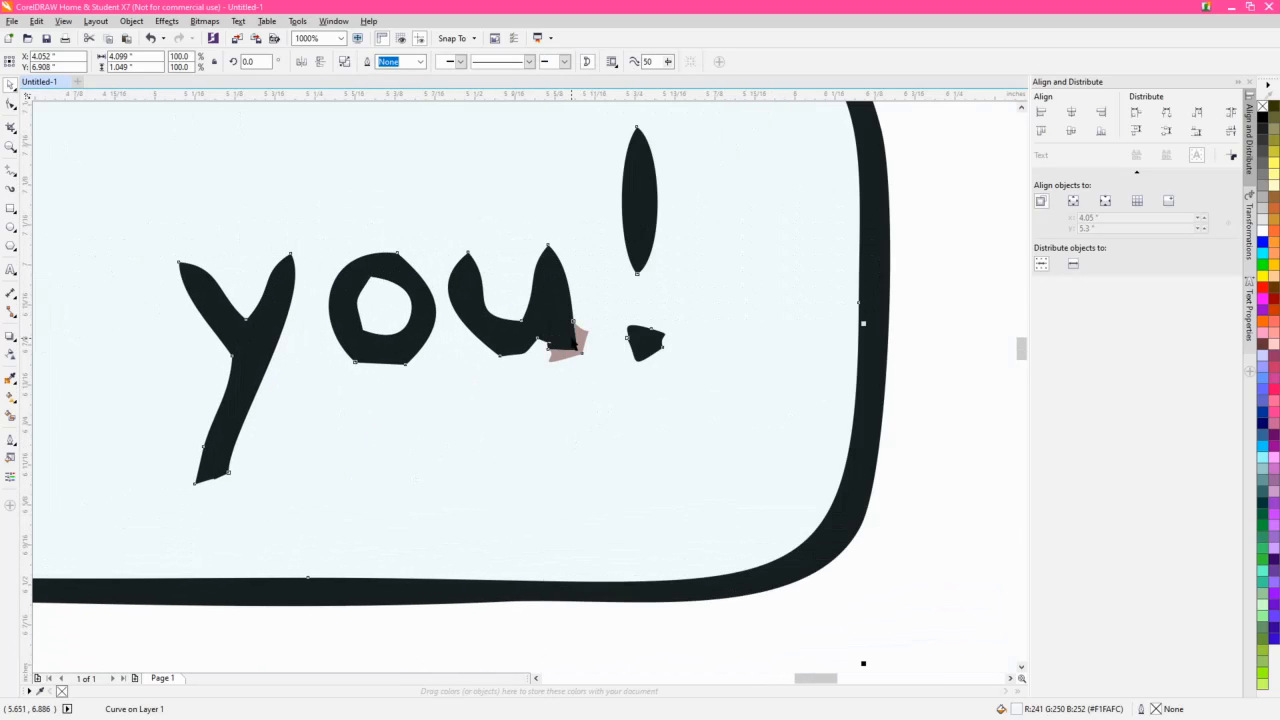
pyautogui.scroll(1, 573, 342)
pyautogui.click(591, 339)
pyautogui.keyDown('shift'); pyautogui.click(632, 258); pyautogui.keyUp('shift')
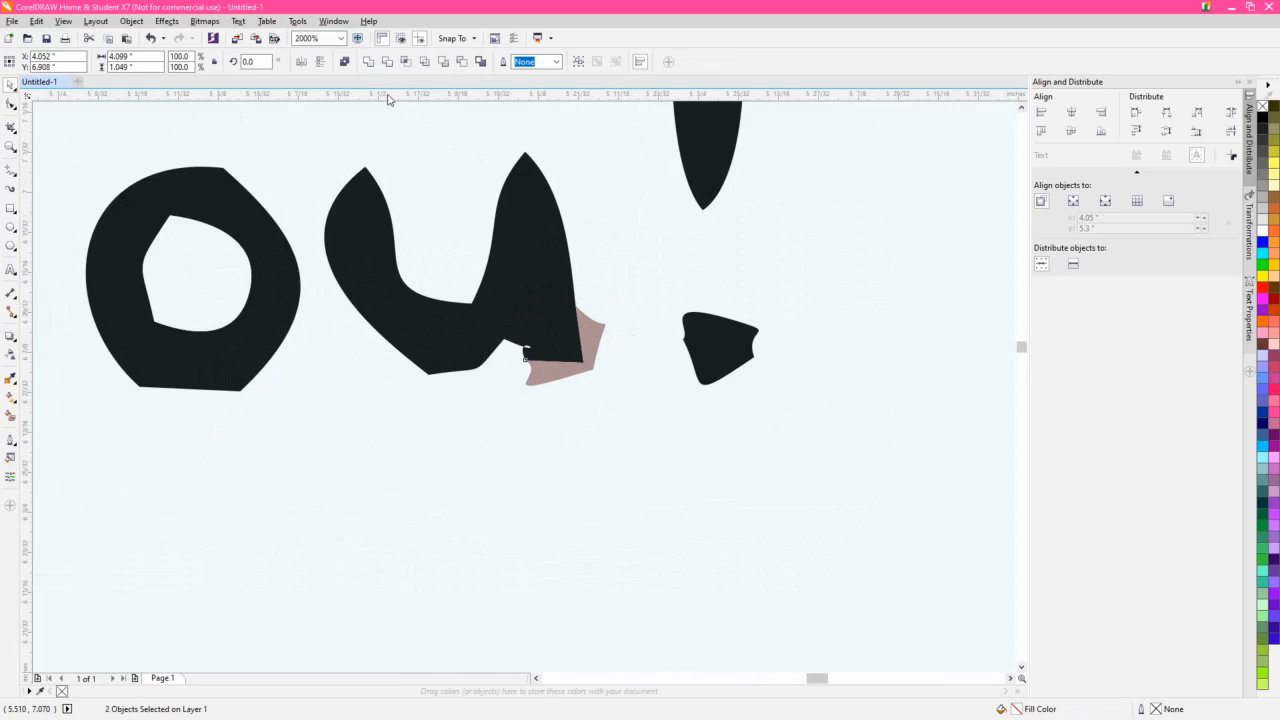
pyautogui.click(368, 62)
pyautogui.scroll(-2, 478, 412)
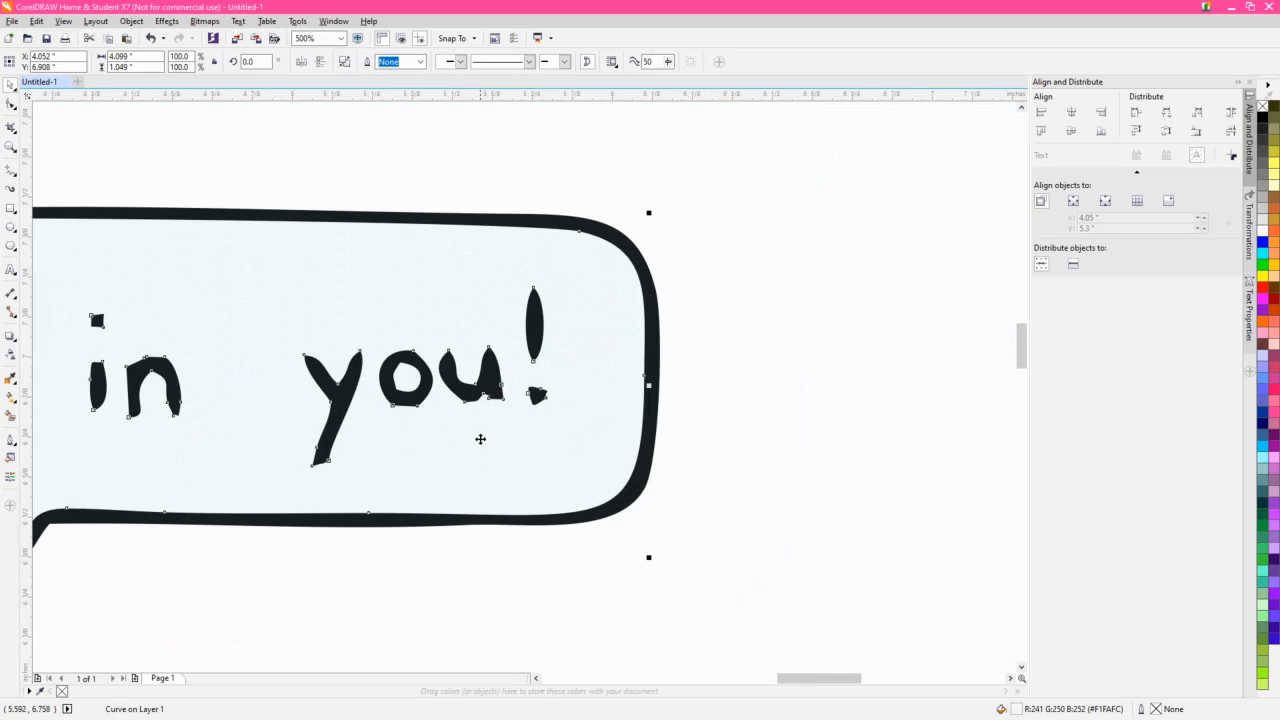
pyautogui.moveTo(480, 439); pyautogui.dragTo(669, 381)
pyautogui.click(518, 522)
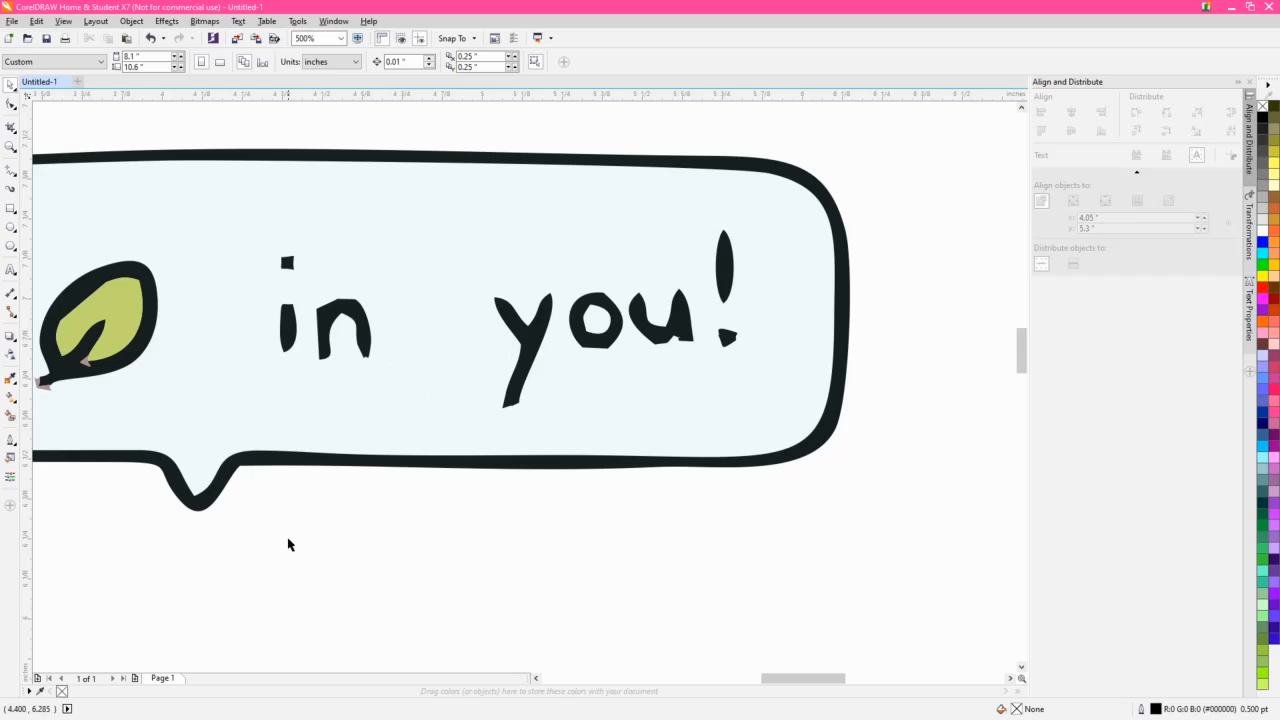
# Delete the brownish sliver around the tip of the leaf's stem and inspect the area it covered.
pyautogui.moveTo(374, 543); pyautogui.dragTo(738, 508)
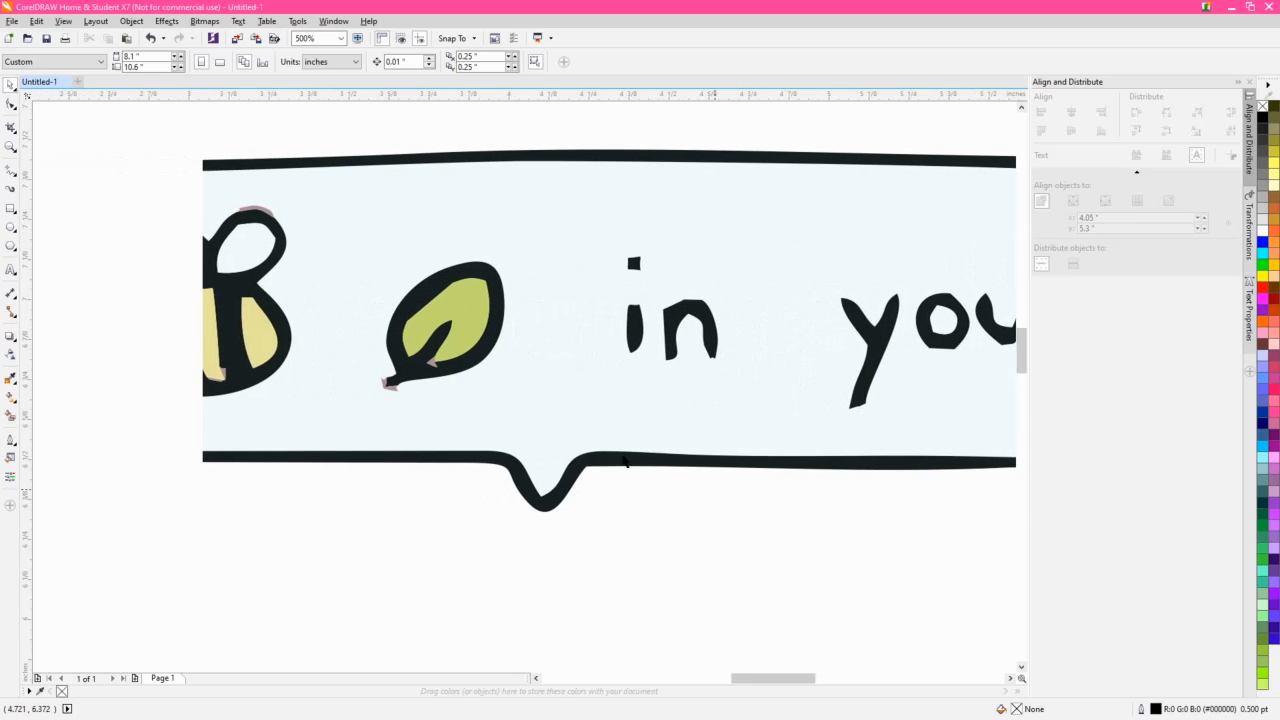
pyautogui.scroll(2, 384, 436)
pyautogui.click(393, 432)
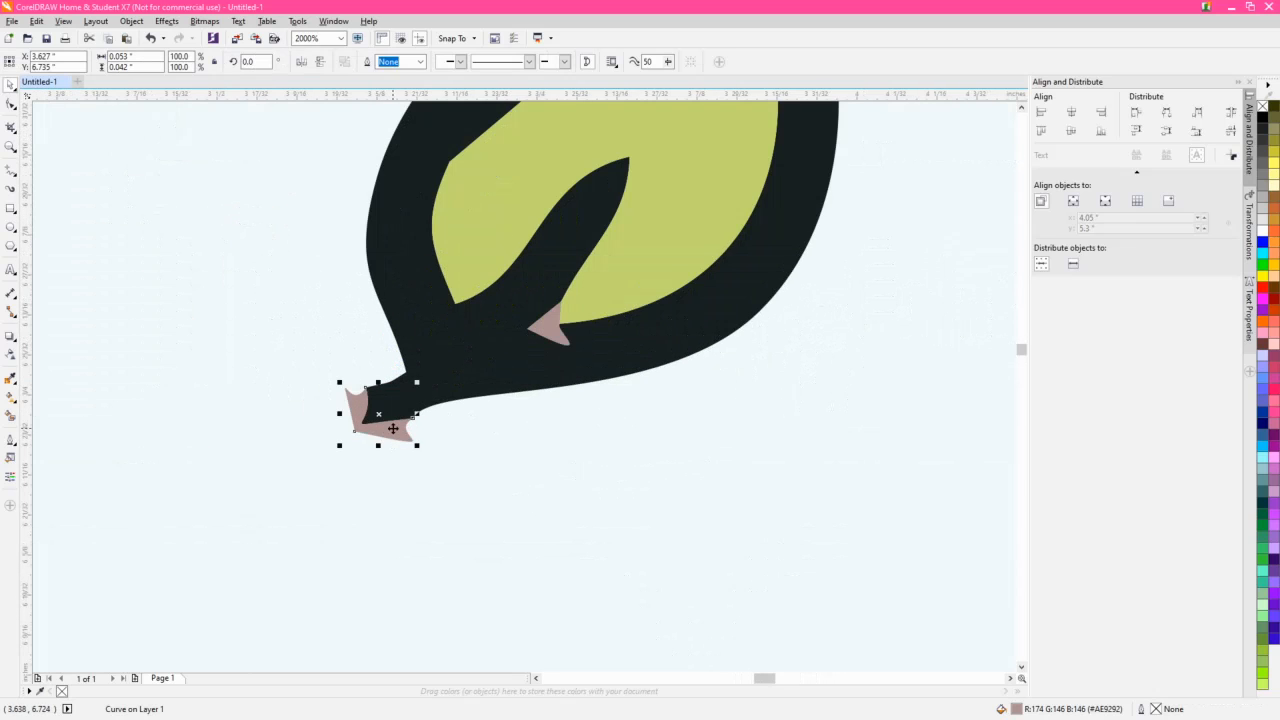
pyautogui.scroll(-3, 390, 427)
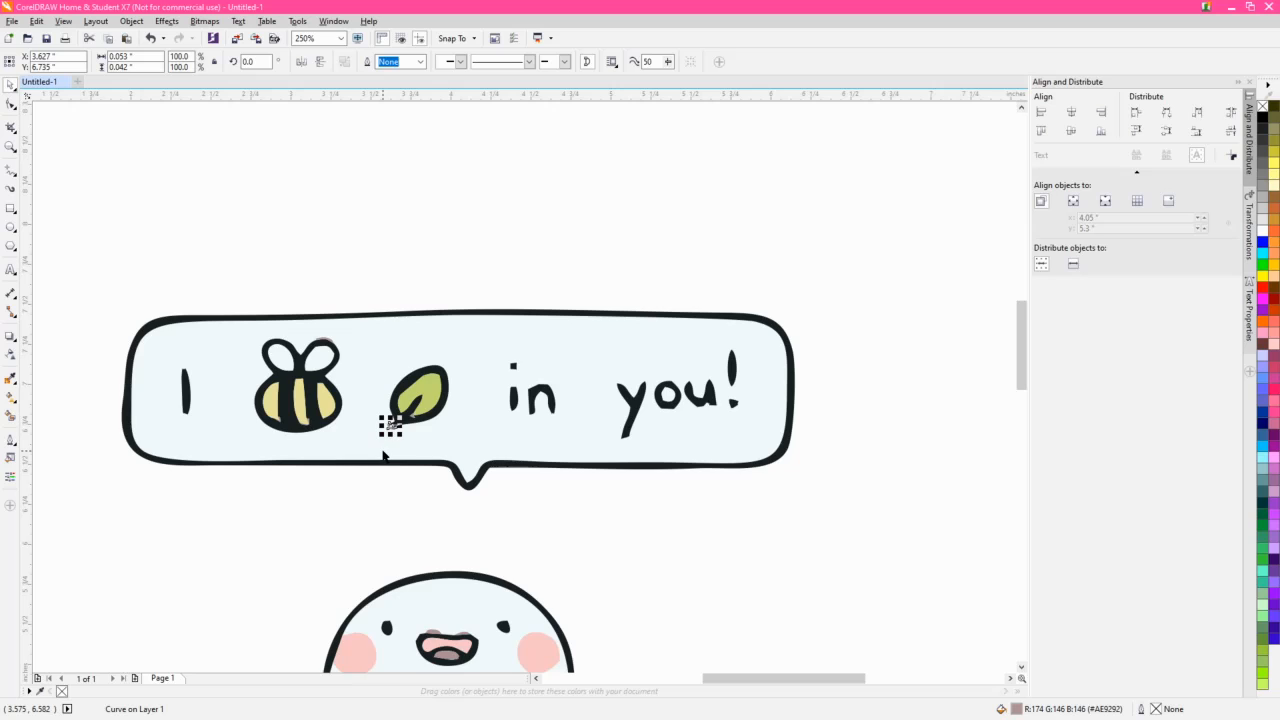
pyautogui.scroll(2, 387, 386)
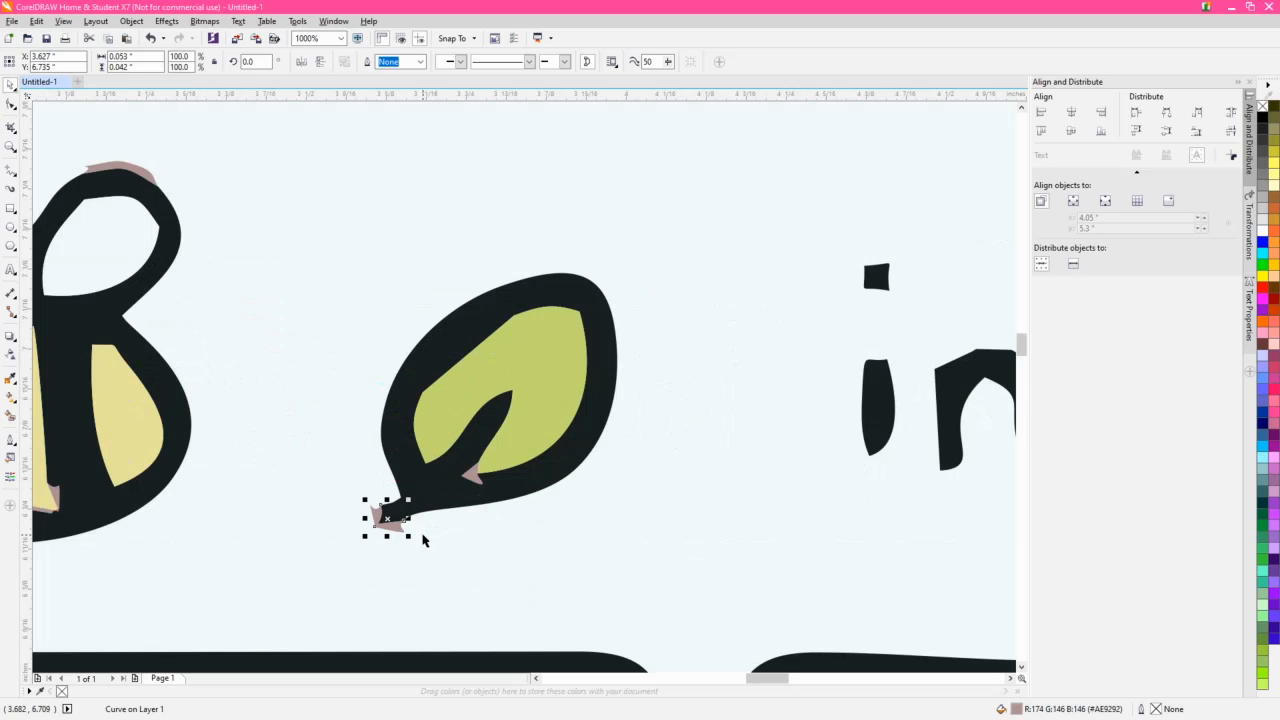
pyautogui.scroll(1, 339, 532)
pyautogui.press('Delete')
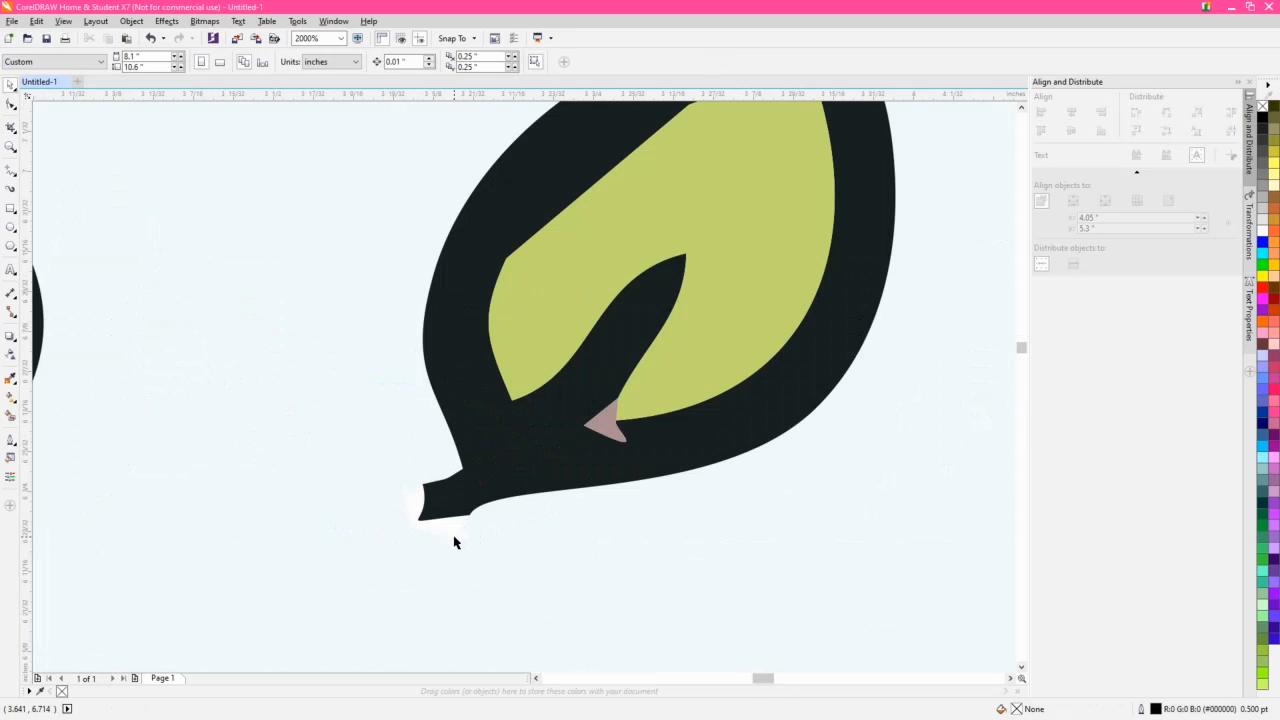
pyautogui.scroll(3, 453, 541)
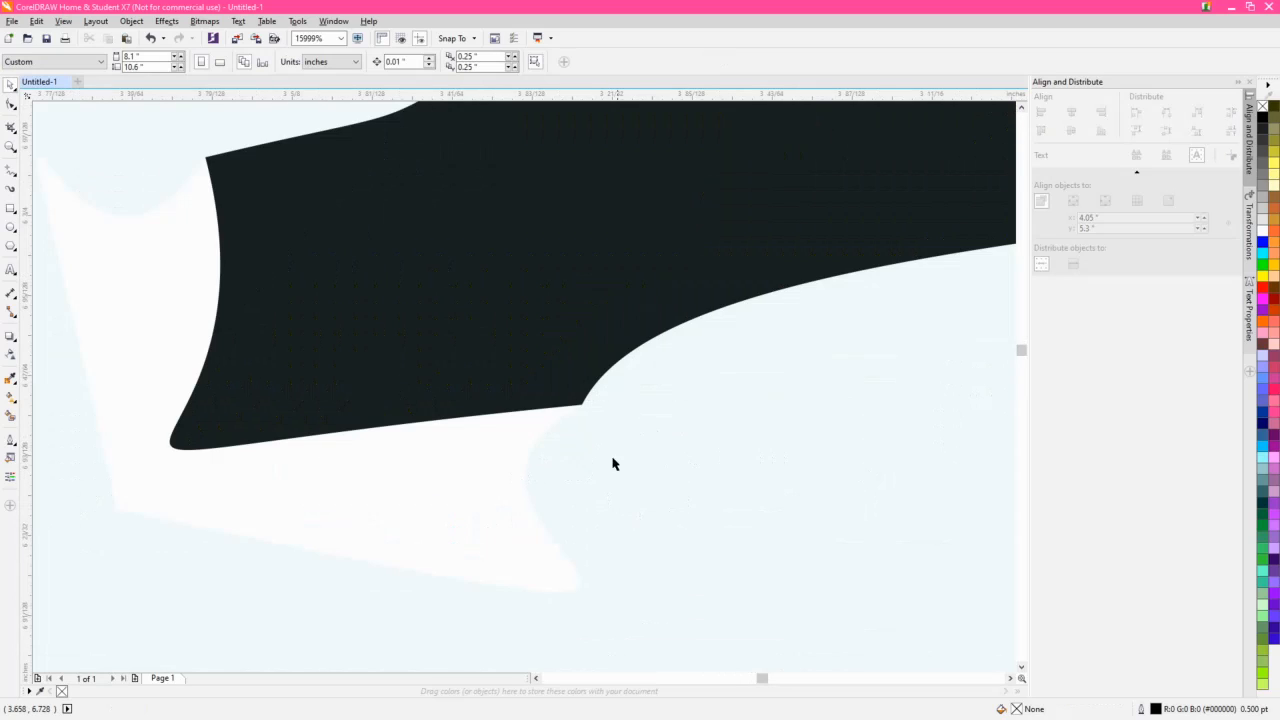
pyautogui.scroll(-3, 498, 507)
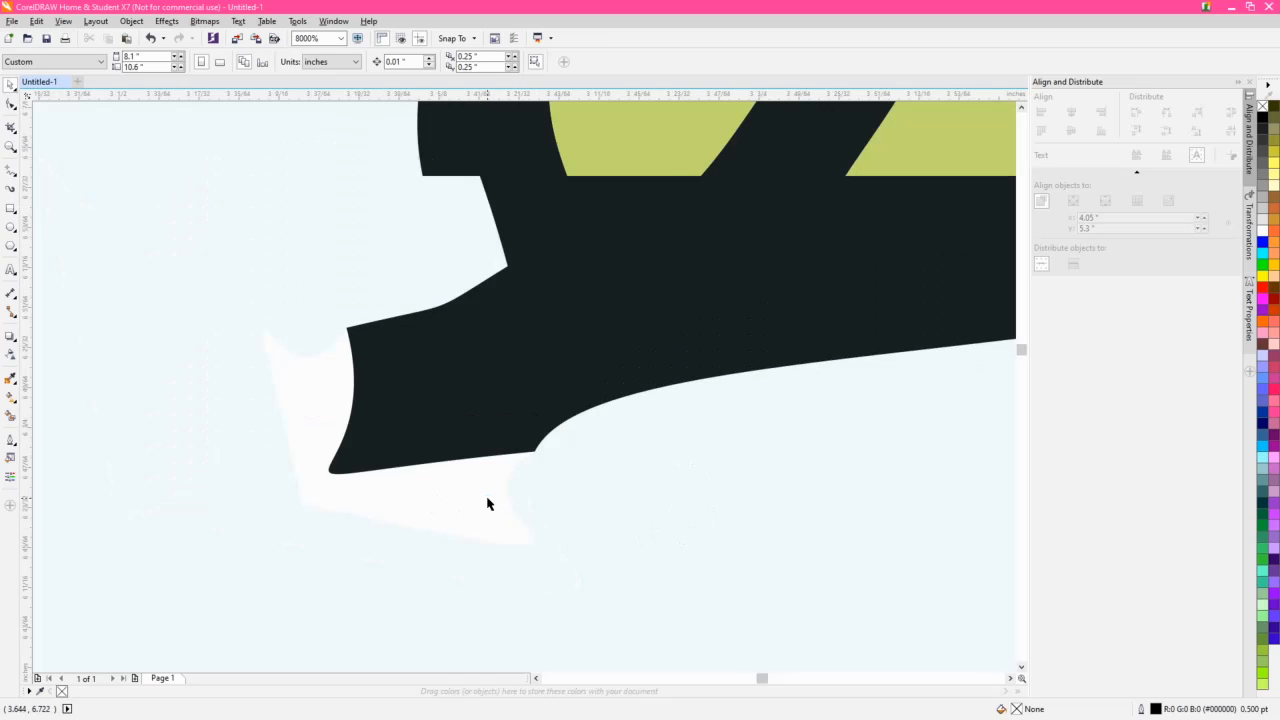
# Weld the brownish triangle at the base of the leaf's vein into the leaf's black outline.
pyautogui.click(690, 400)
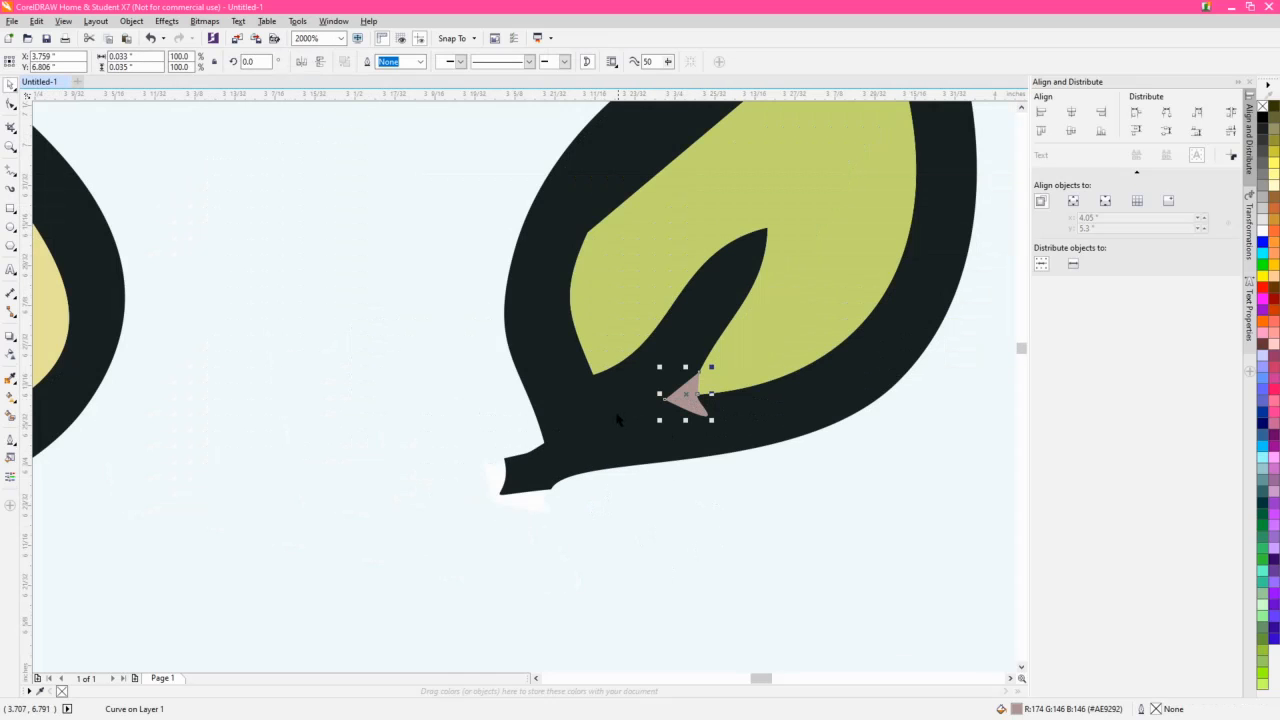
pyautogui.keyDown('shift'); pyautogui.click(614, 422); pyautogui.keyUp('shift')
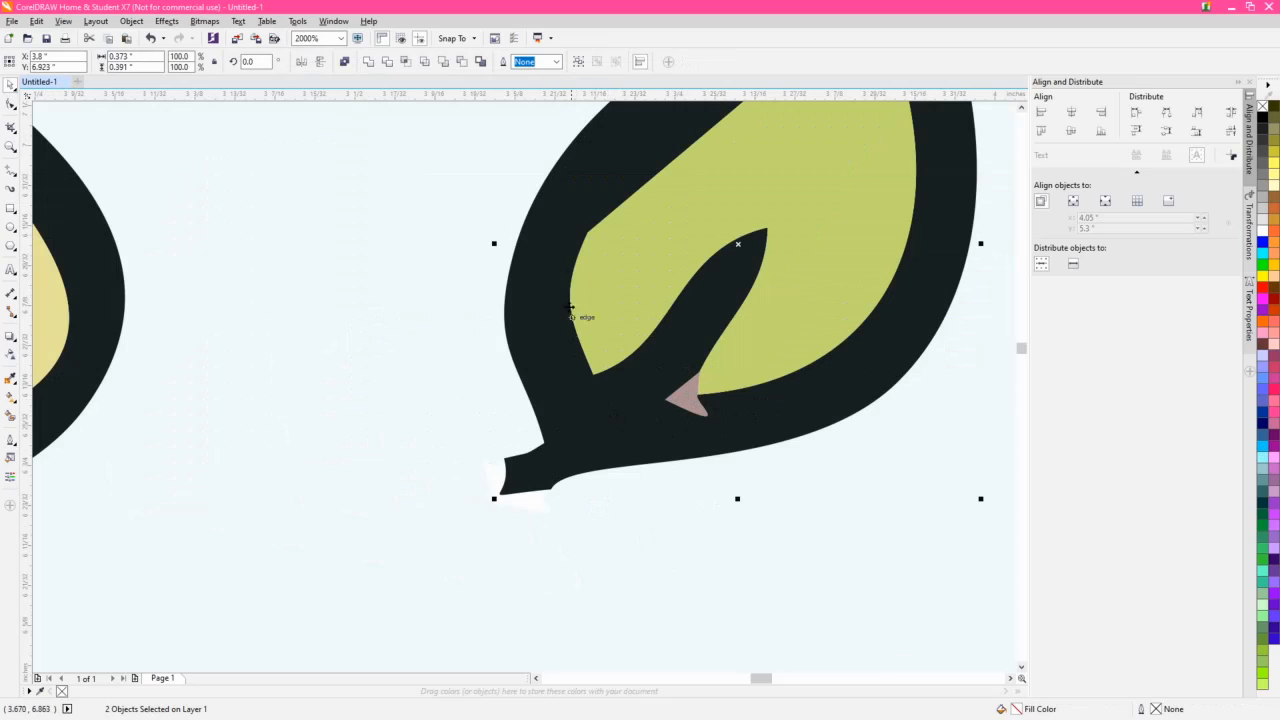
pyautogui.click(368, 62)
pyautogui.scroll(-3, 469, 320)
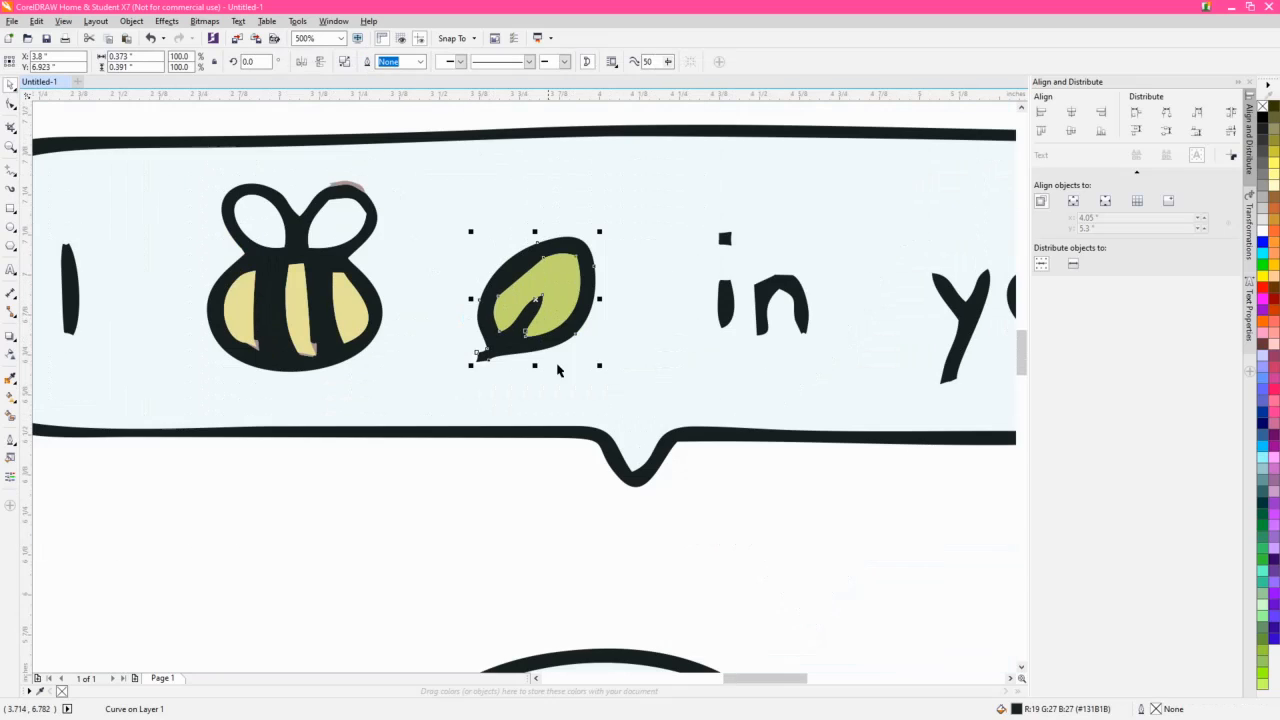
pyautogui.click(737, 586)
# Delete the brownish sliver along the upper edge of the bee's wing nearest the leaf.
pyautogui.scroll(-2, 771, 551)
pyautogui.moveTo(771, 551); pyautogui.dragTo(537, 514)
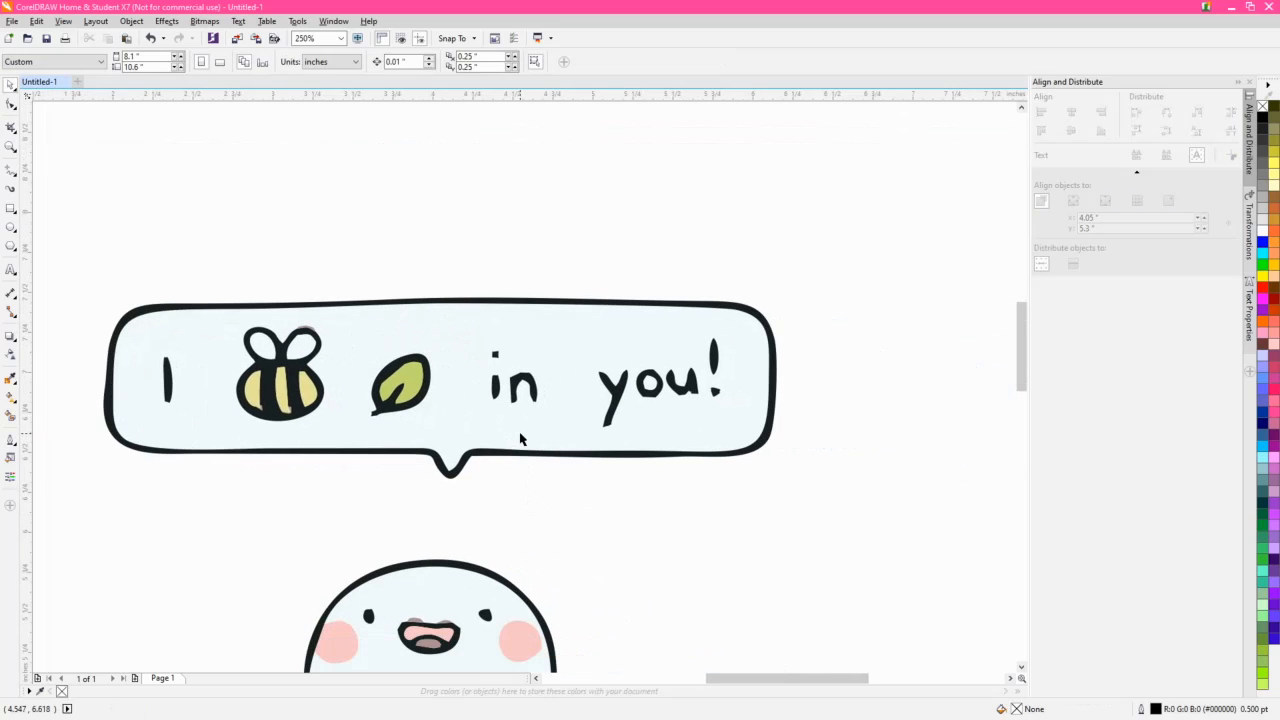
pyautogui.scroll(3, 308, 310)
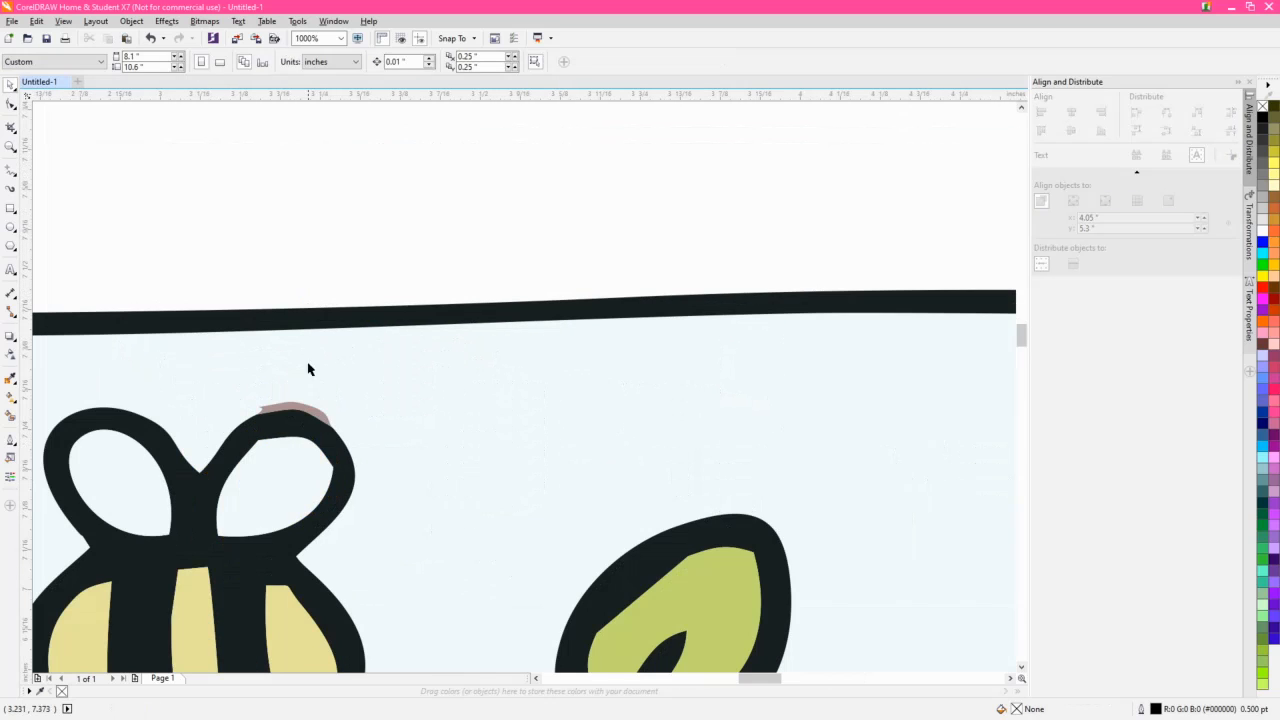
pyautogui.click(318, 413)
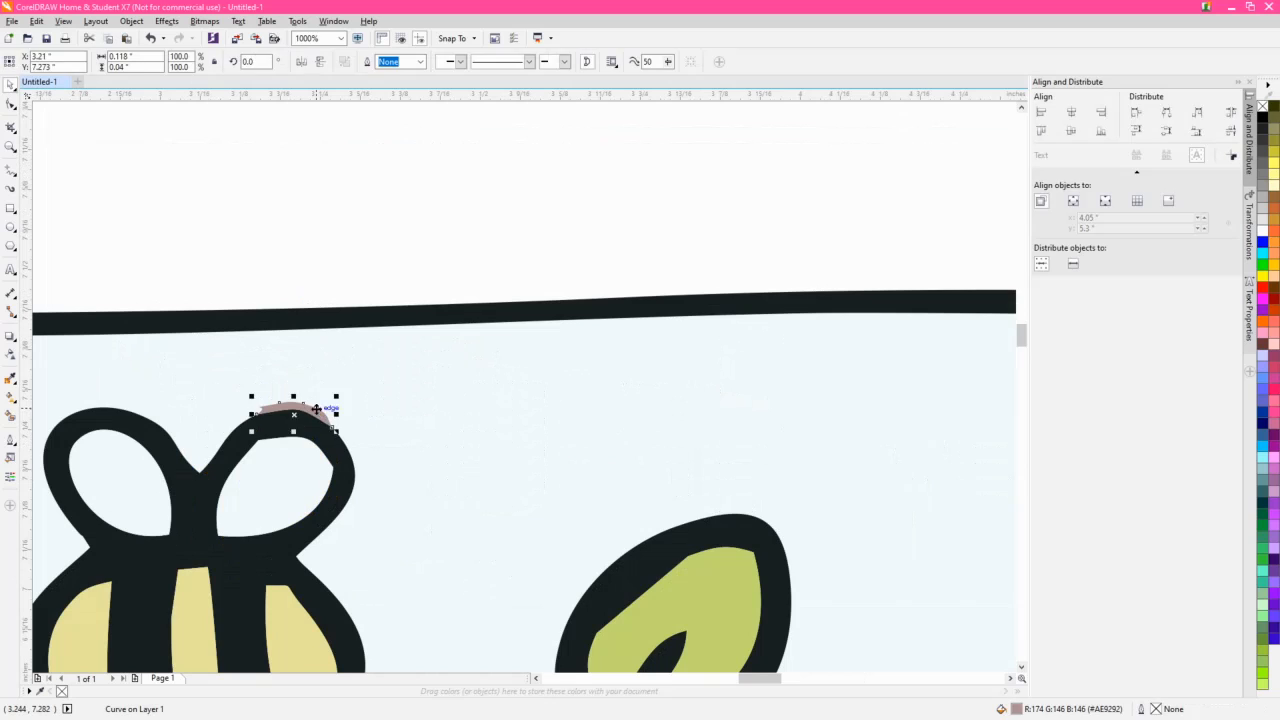
pyautogui.press('Delete')
pyautogui.scroll(-3, 343, 468)
pyautogui.moveTo(370, 505); pyautogui.dragTo(540, 428)
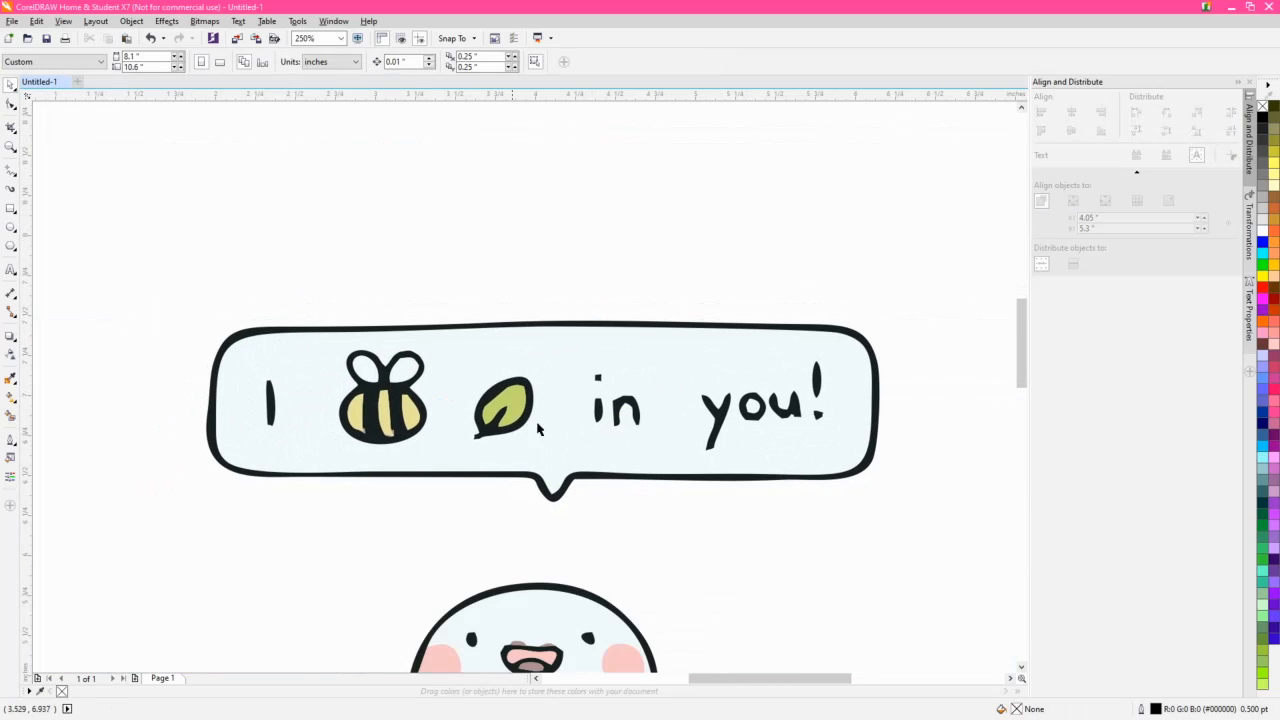
# Break the speech bubble's pale fill curve apart into separate objects and clear the selection.
pyautogui.click(624, 455)
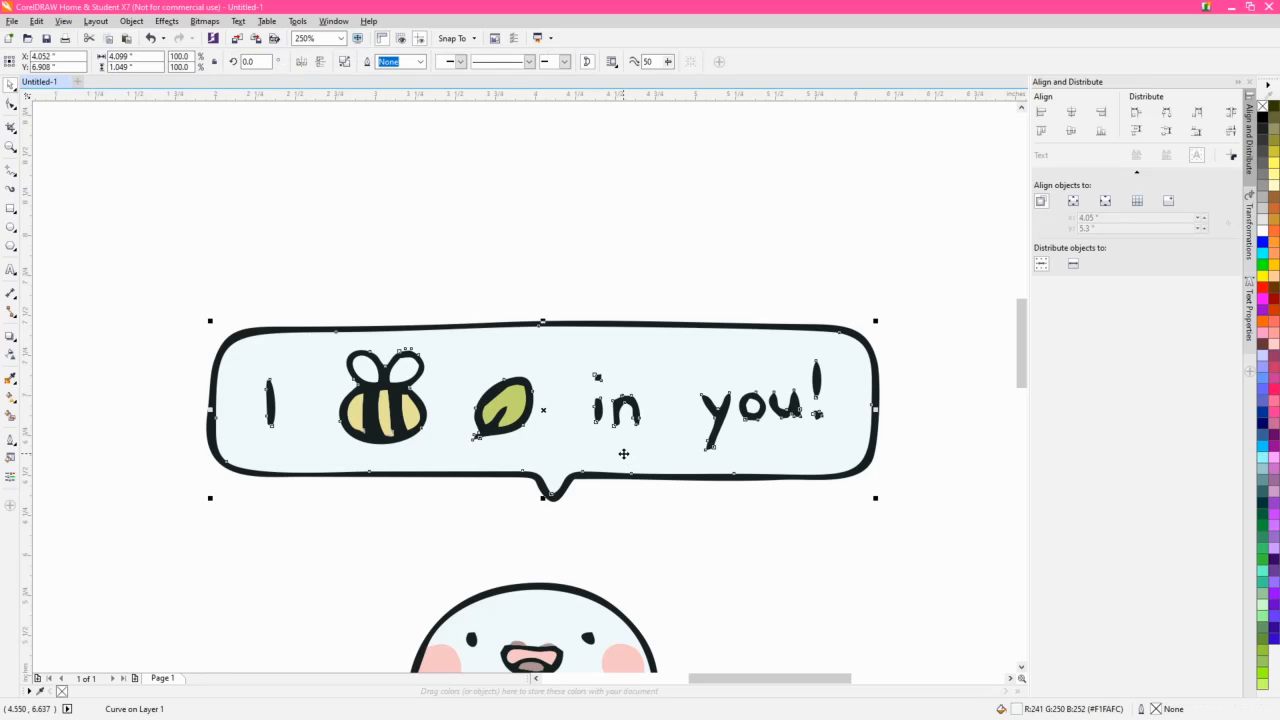
pyautogui.hotkey('ctrl', 'k')
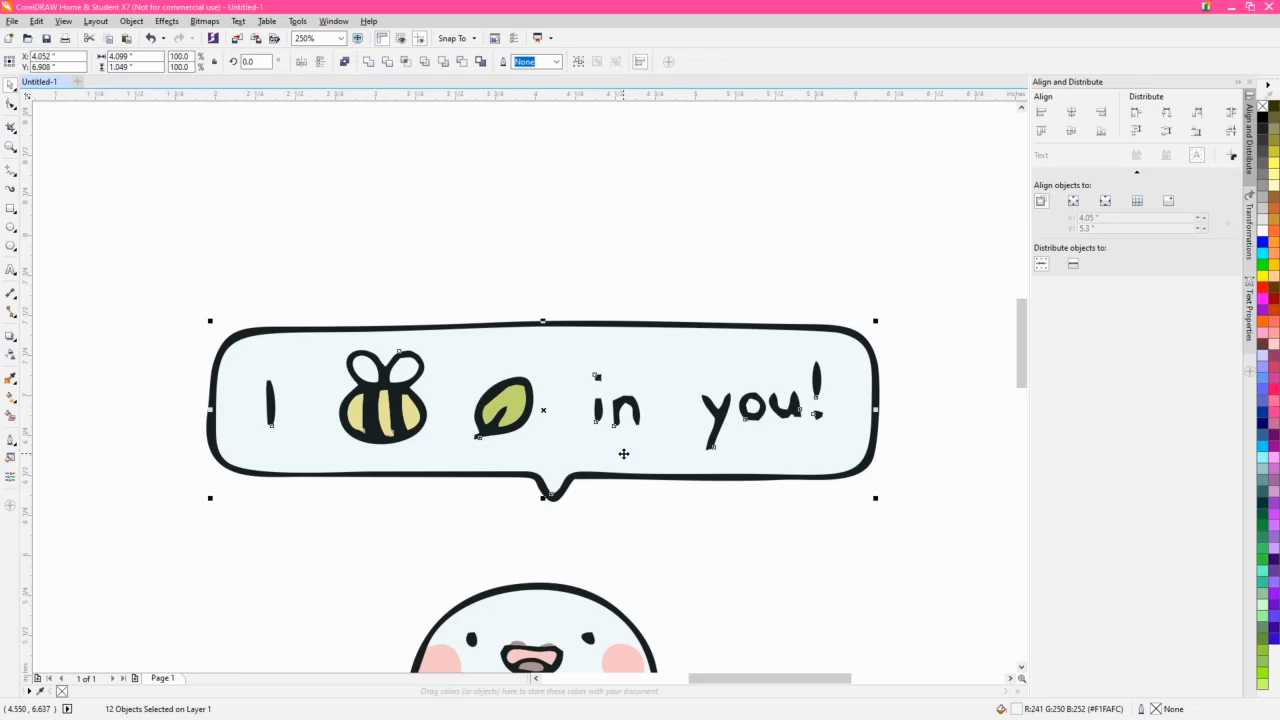
pyautogui.keyDown('shift'); pyautogui.click(623, 456); pyautogui.keyUp('shift')
pyautogui.press('Escape')
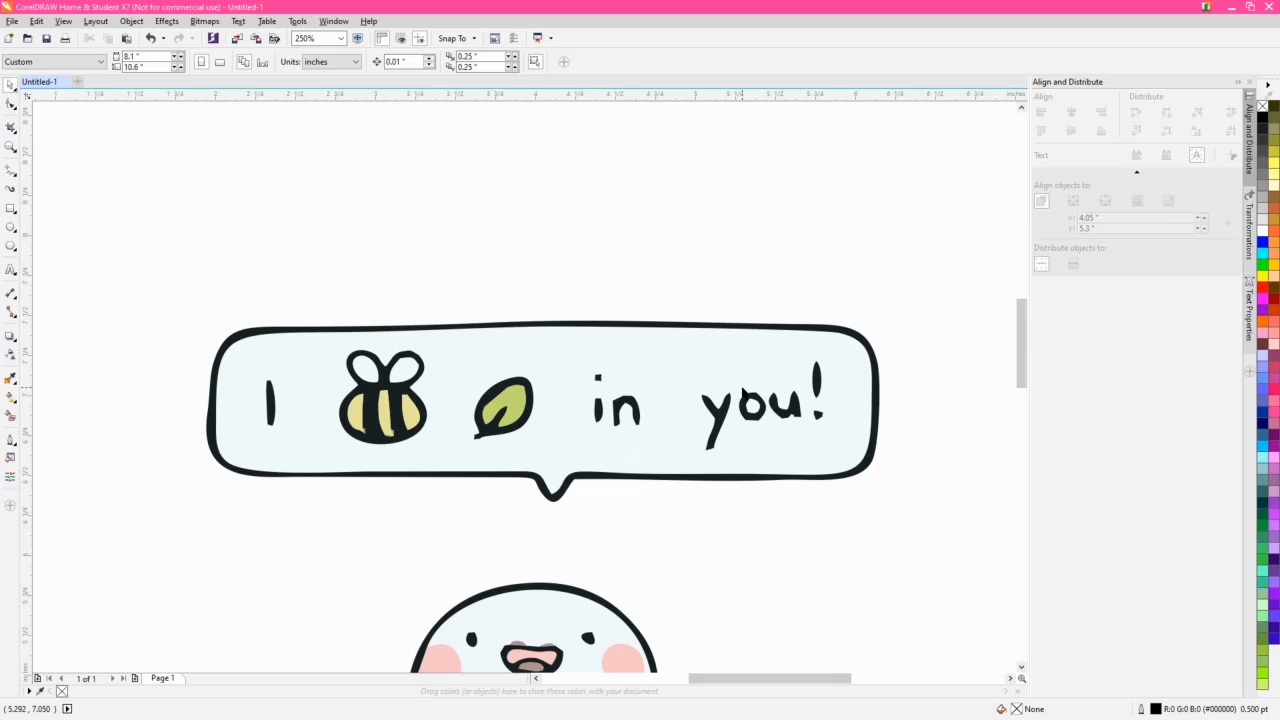
# Try moving the traced "y" of "you!" closer to the word "in", and undo the move.
pyautogui.scroll(2, 744, 393)
pyautogui.moveTo(703, 439); pyautogui.dragTo(555, 472)
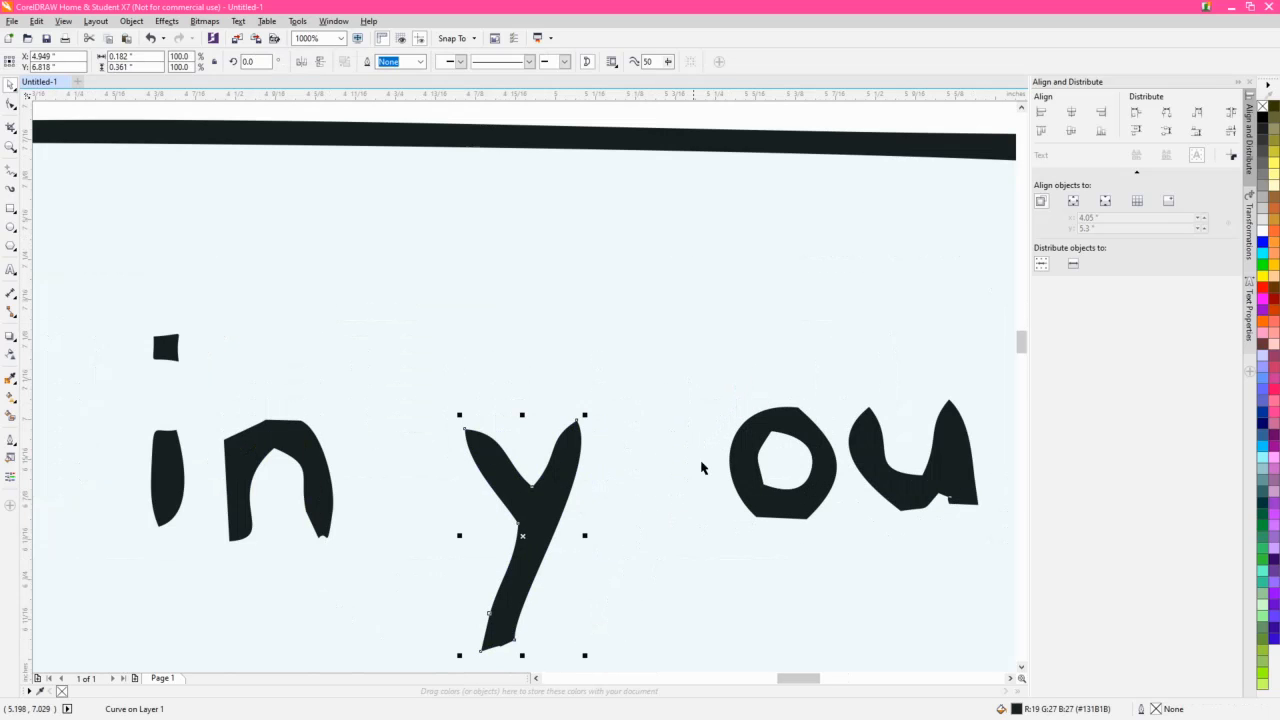
pyautogui.scroll(-2, 730, 519)
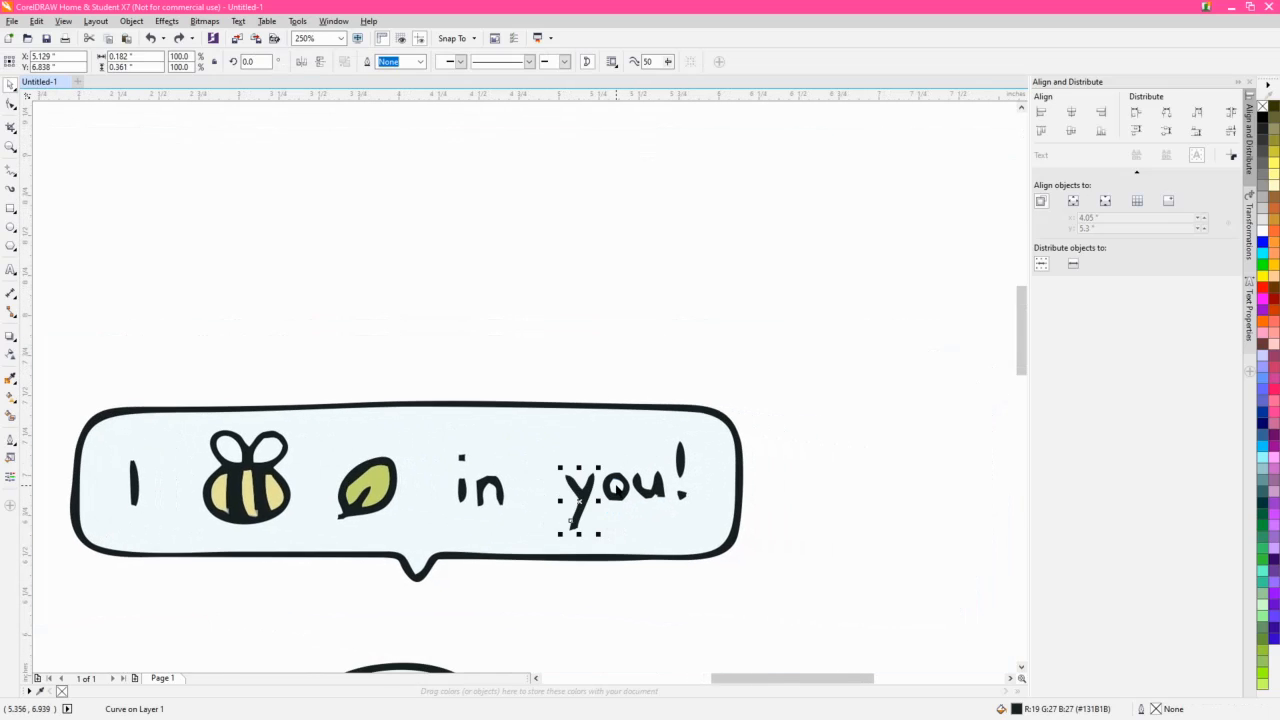
# Examine the pale center and the dark shape of the "o" in "you!" as separate objects.
pyautogui.scroll(1, 620, 492)
pyautogui.click(617, 489)
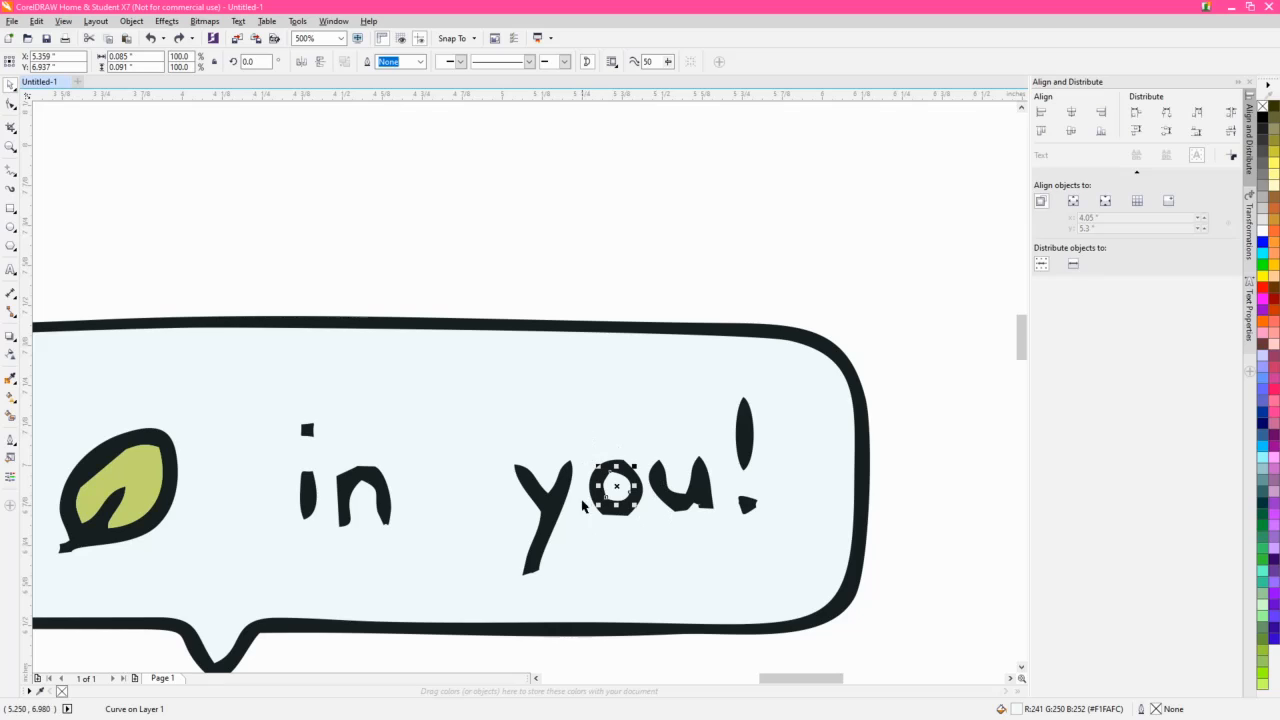
pyautogui.click(609, 531)
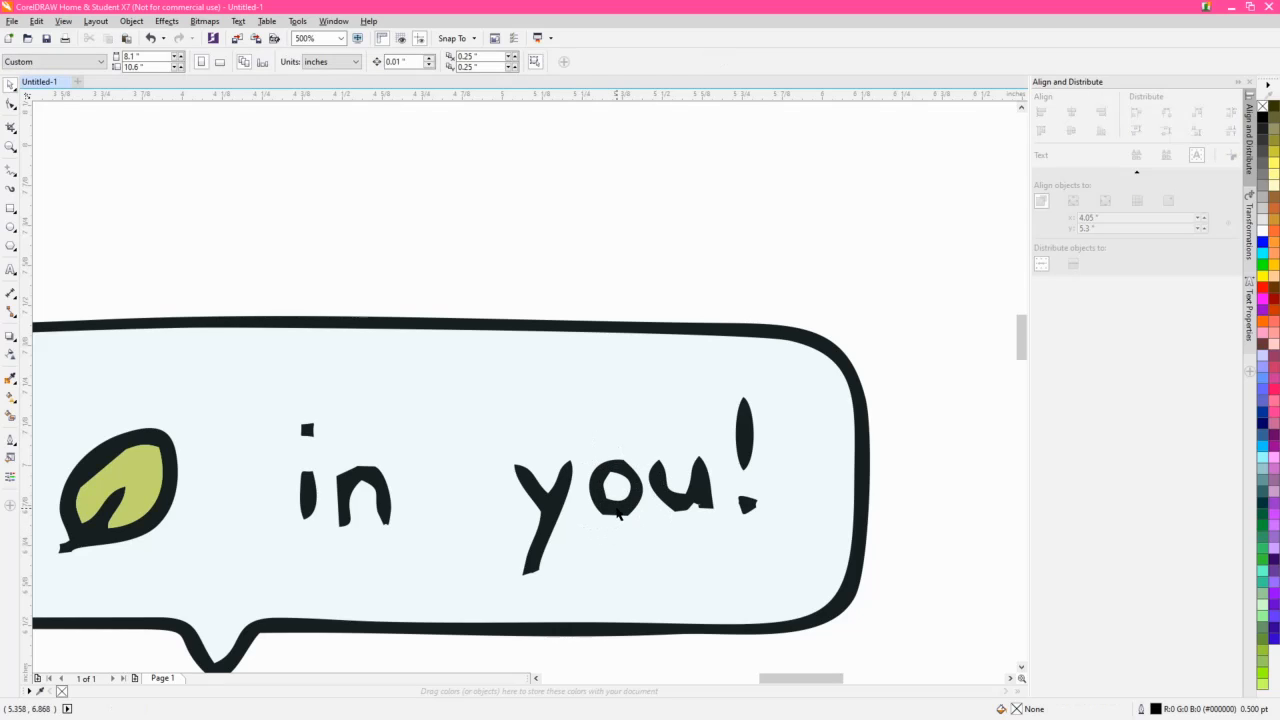
pyautogui.click(619, 514)
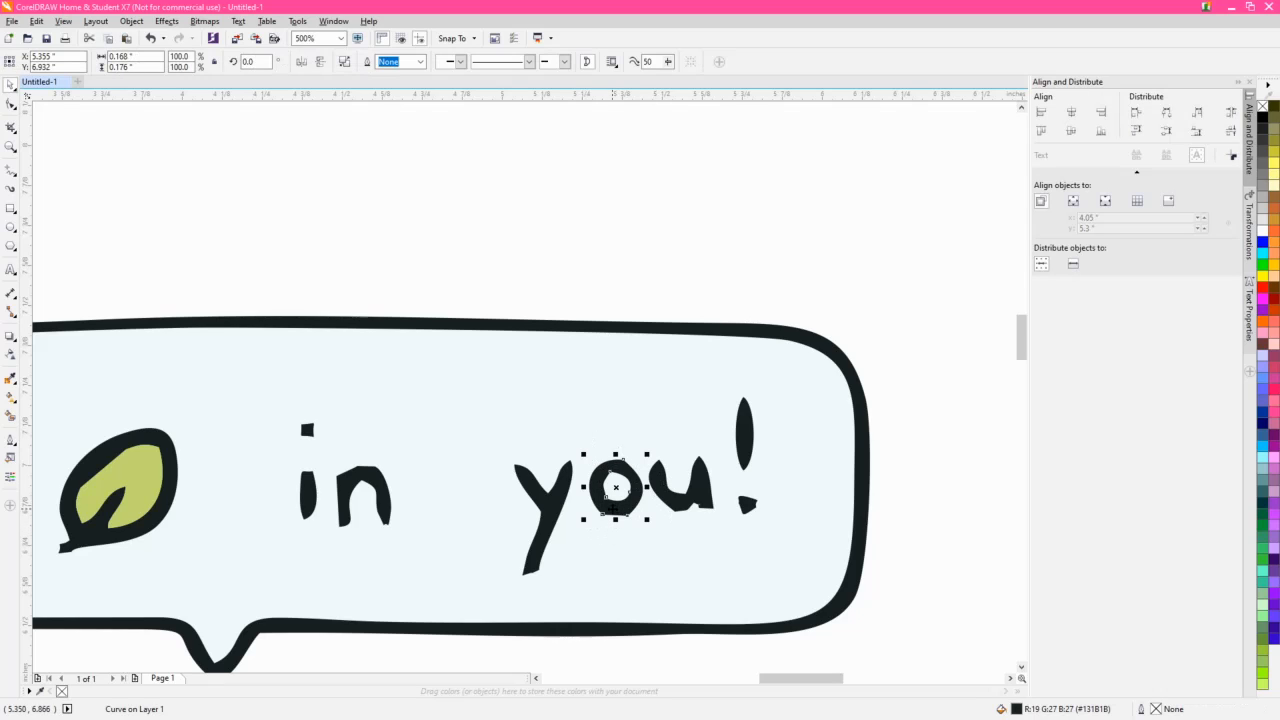
# Add the artistic text "in you!" in the empty area above the speech bubble.
pyautogui.click(13, 270)
pyautogui.click(190, 245)
pyautogui.write('in ')
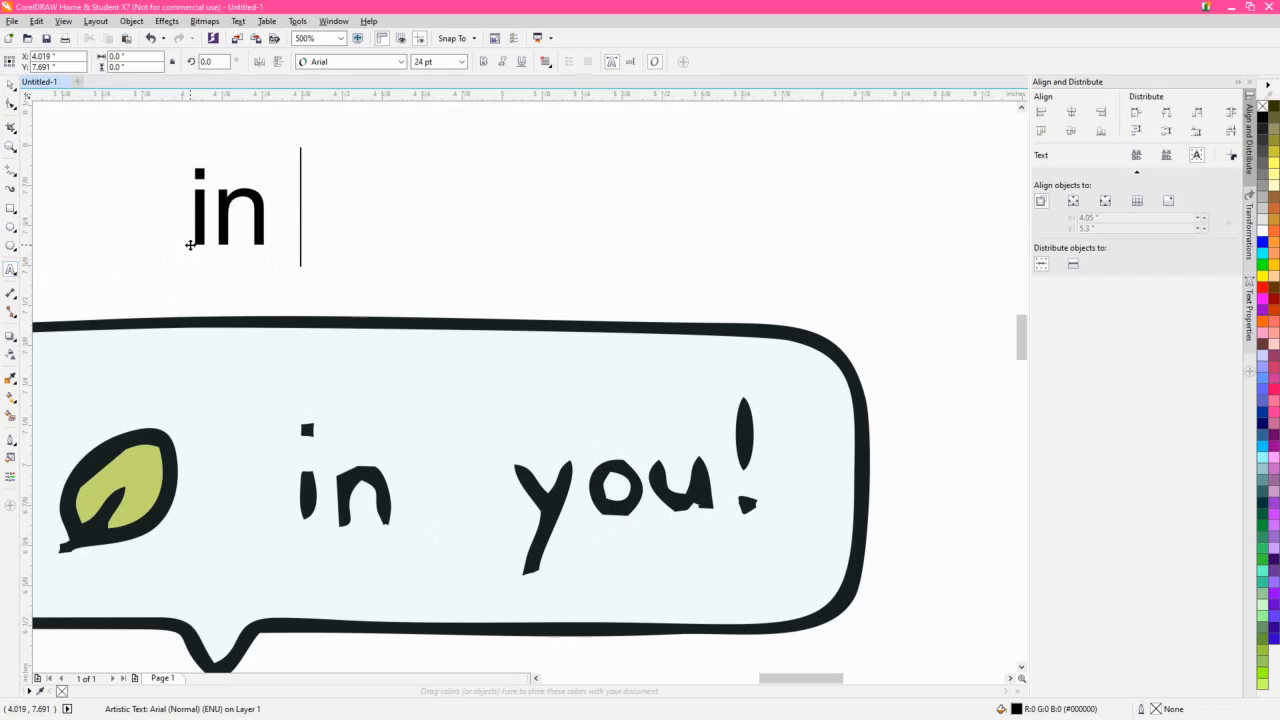
pyautogui.write('you!')
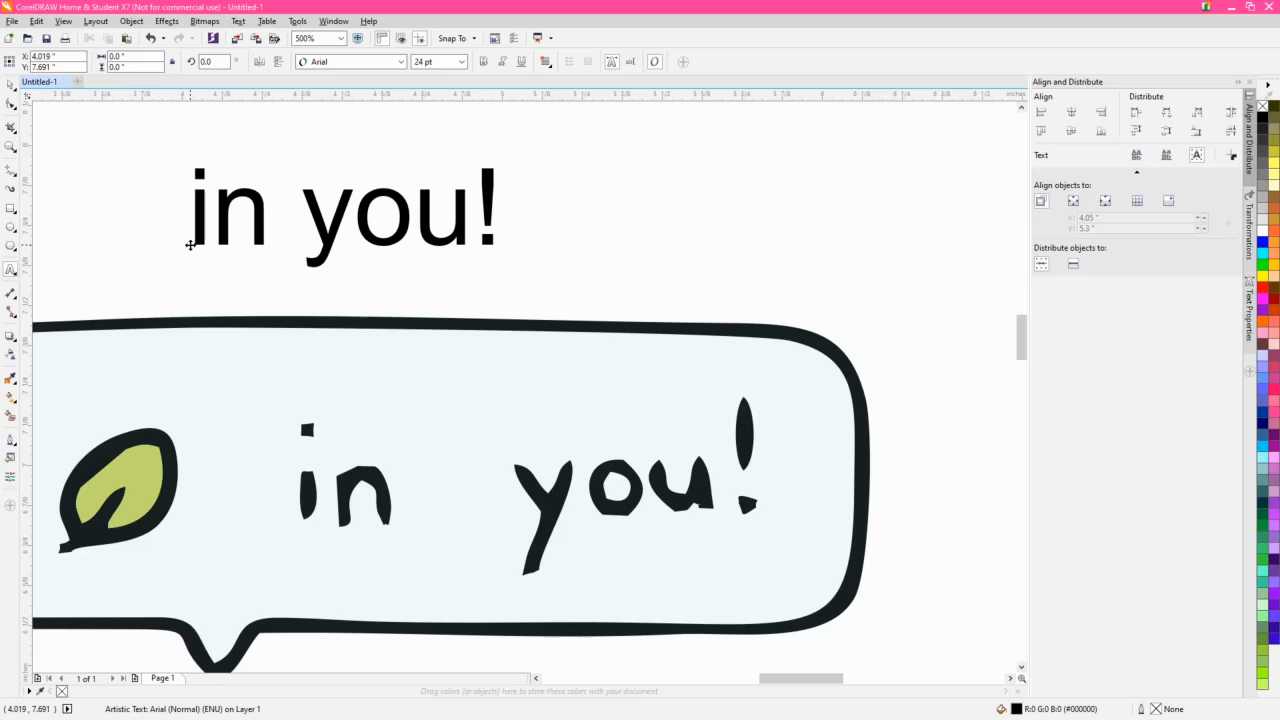
# Change the font of the new "in you!" text to Arial Rounded MT Bold.
pyautogui.click(10, 84)
pyautogui.click(371, 64)
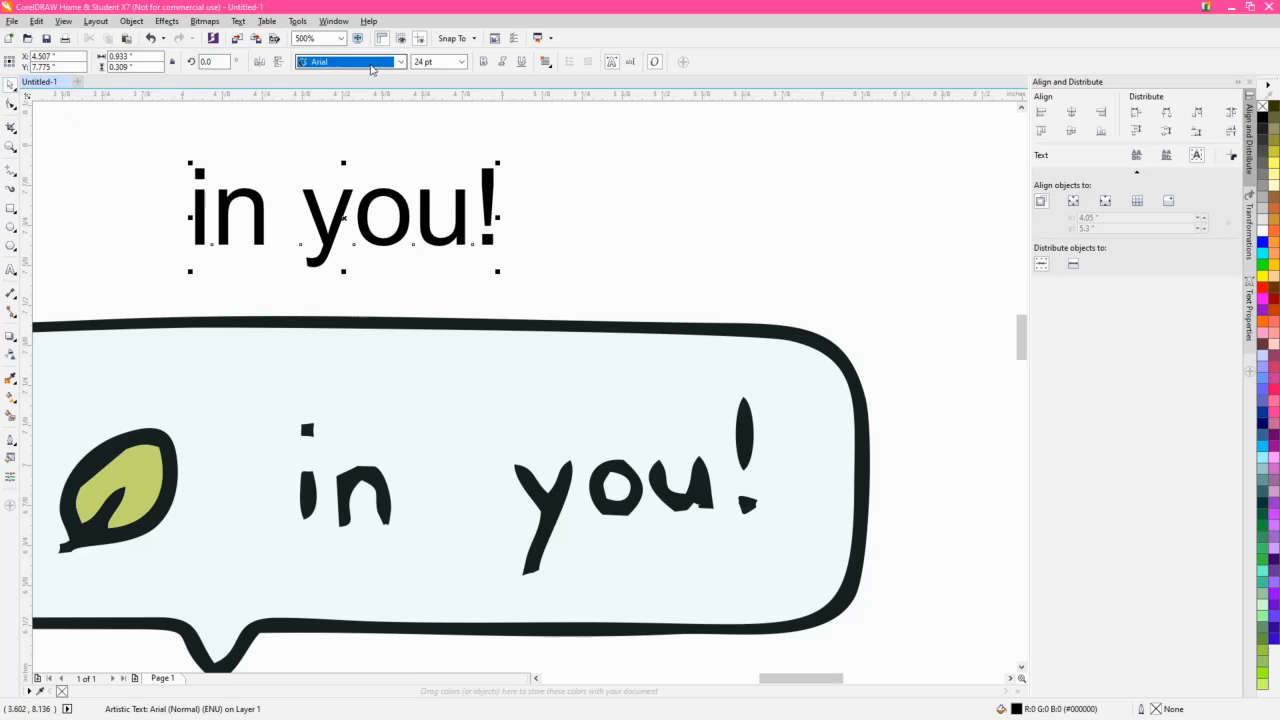
pyautogui.click(371, 64)
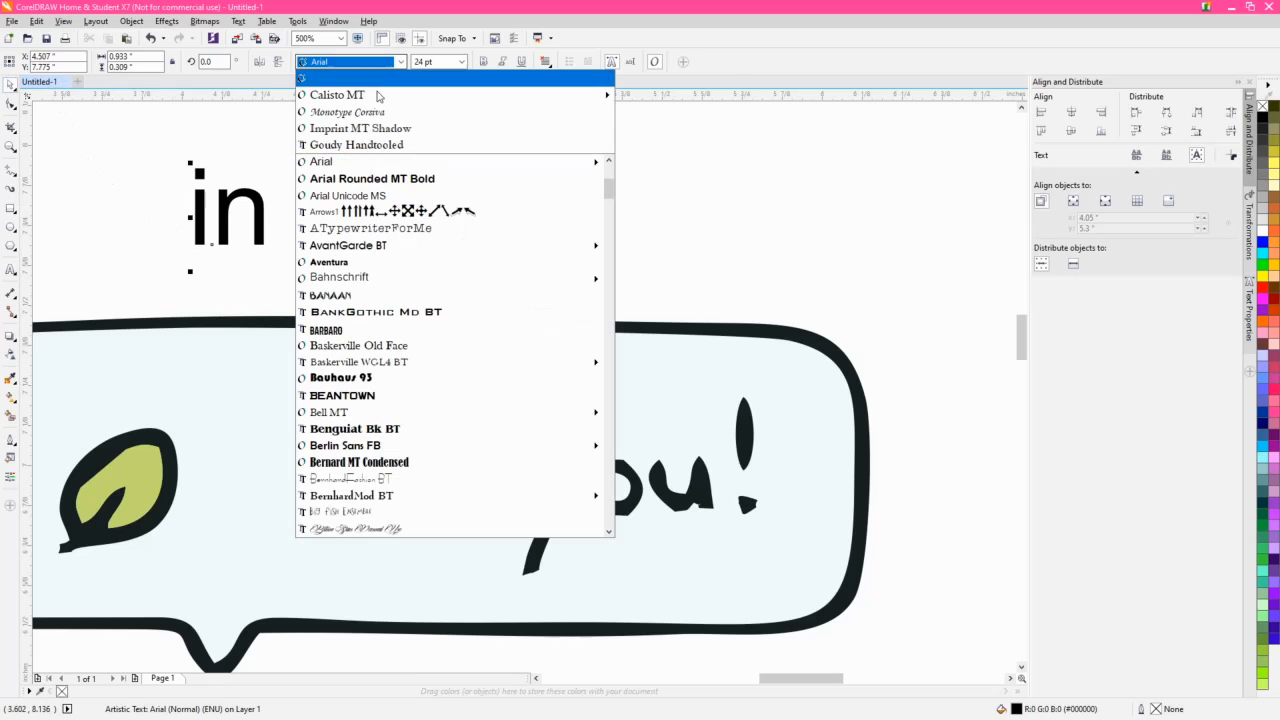
pyautogui.click(378, 180)
# Place the new "in you!" text over the traced lettering and enlarge it proportionally to about 31.8 pt.
pyautogui.moveTo(357, 216); pyautogui.dragTo(455, 474)
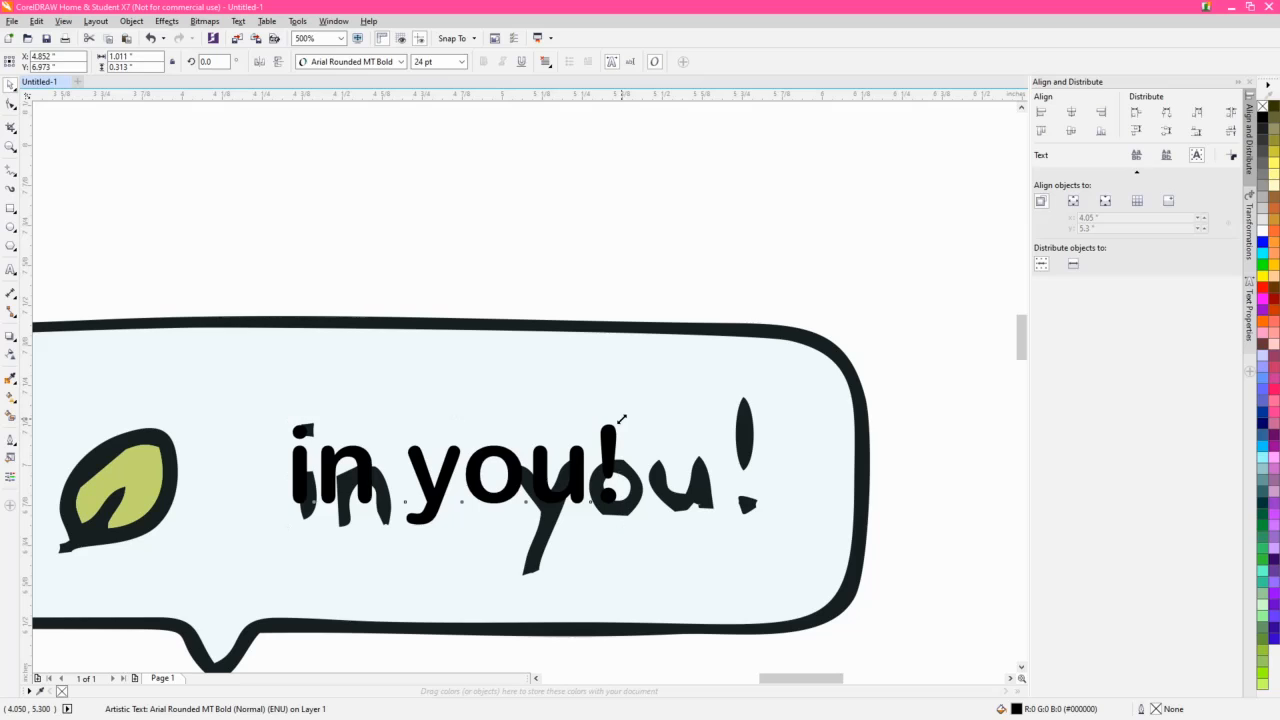
pyautogui.moveTo(620, 419); pyautogui.dragTo(787, 386)
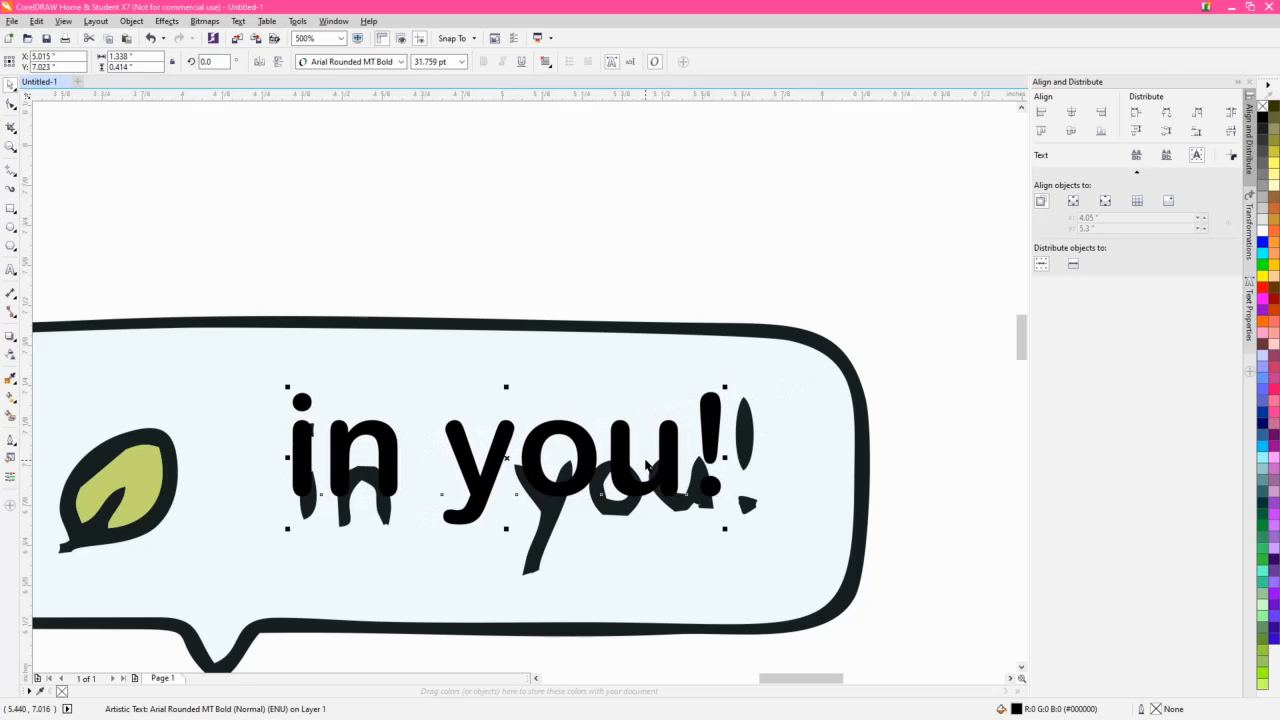
# Widen the new text's character spacing to about 21% so it spans the traced words, and open its text properties.
pyautogui.click(11, 104)
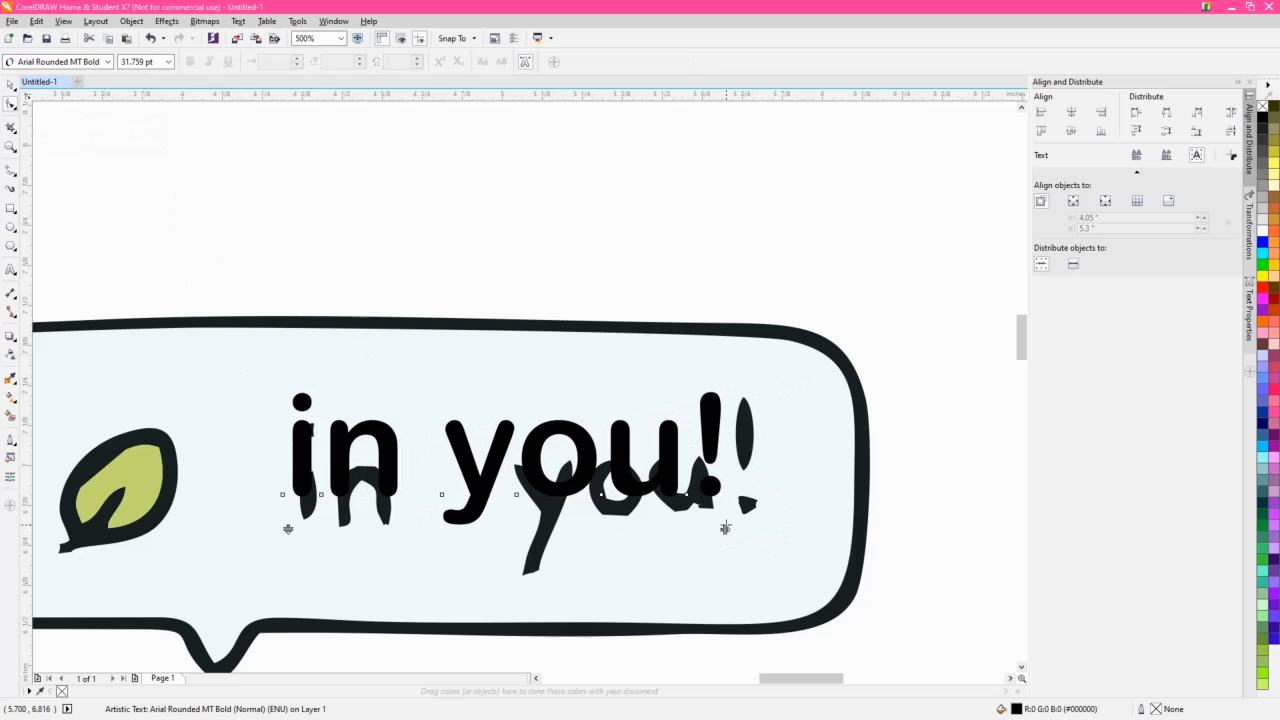
pyautogui.moveTo(725, 530); pyautogui.dragTo(768, 526)
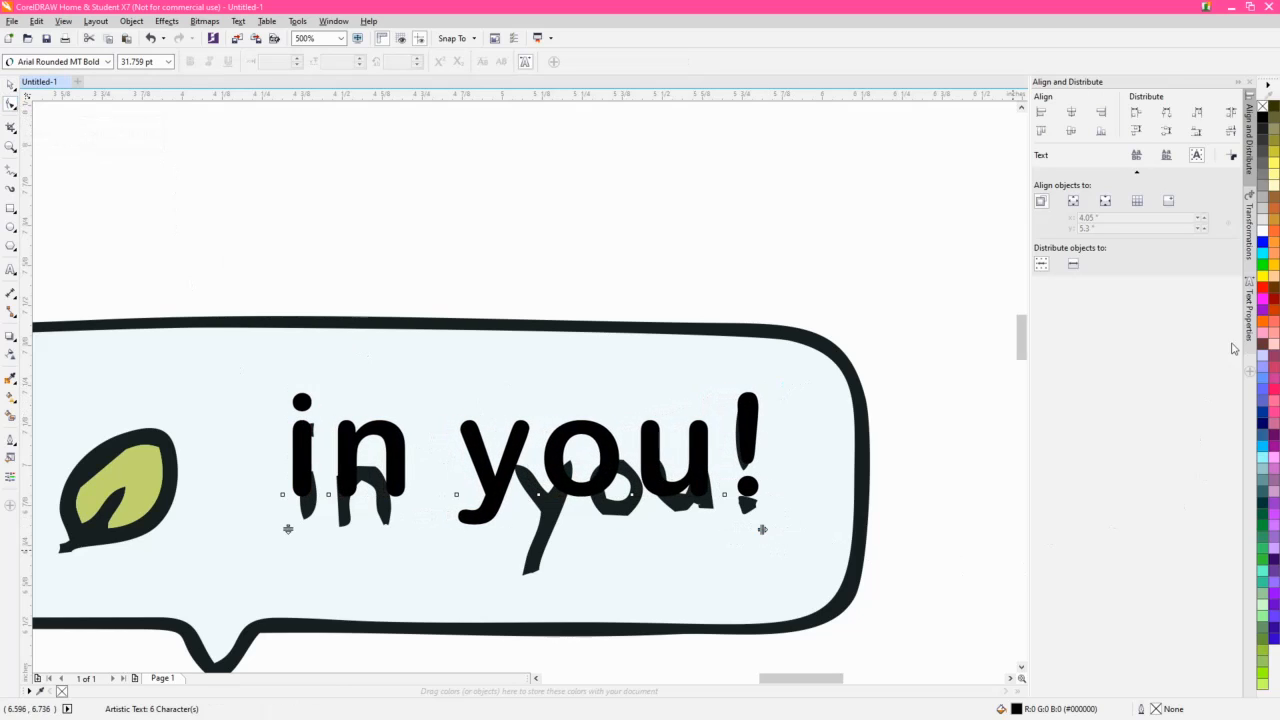
pyautogui.click(1249, 318)
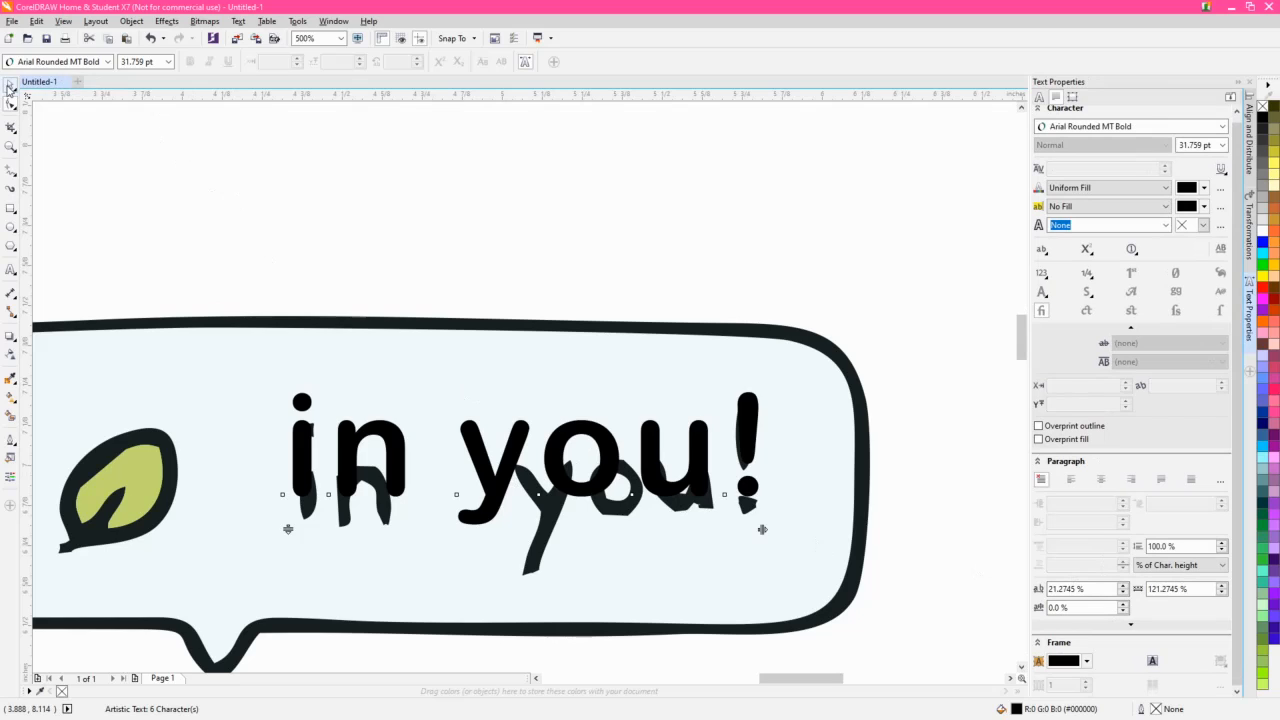
# Delete the traced lettering pieces lying behind the typed "in you!" text in the speech bubble.
pyautogui.click(10, 86)
pyautogui.click(567, 210)
pyautogui.moveTo(900, 618); pyautogui.dragTo(250, 443)
pyautogui.press('Escape')
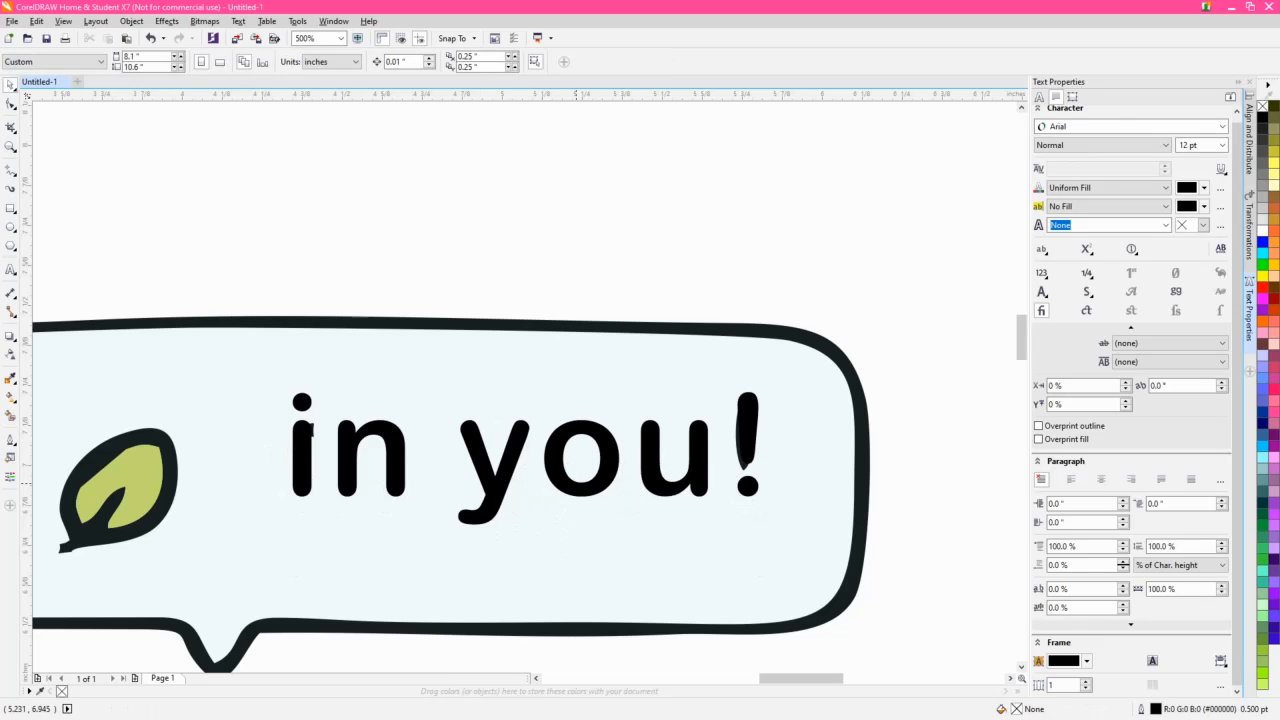
# Move the typed "in you!" text slightly down and delete the leftover traced fragments at the "i" and the exclamation mark.
pyautogui.moveTo(576, 484); pyautogui.dragTo(578, 509)
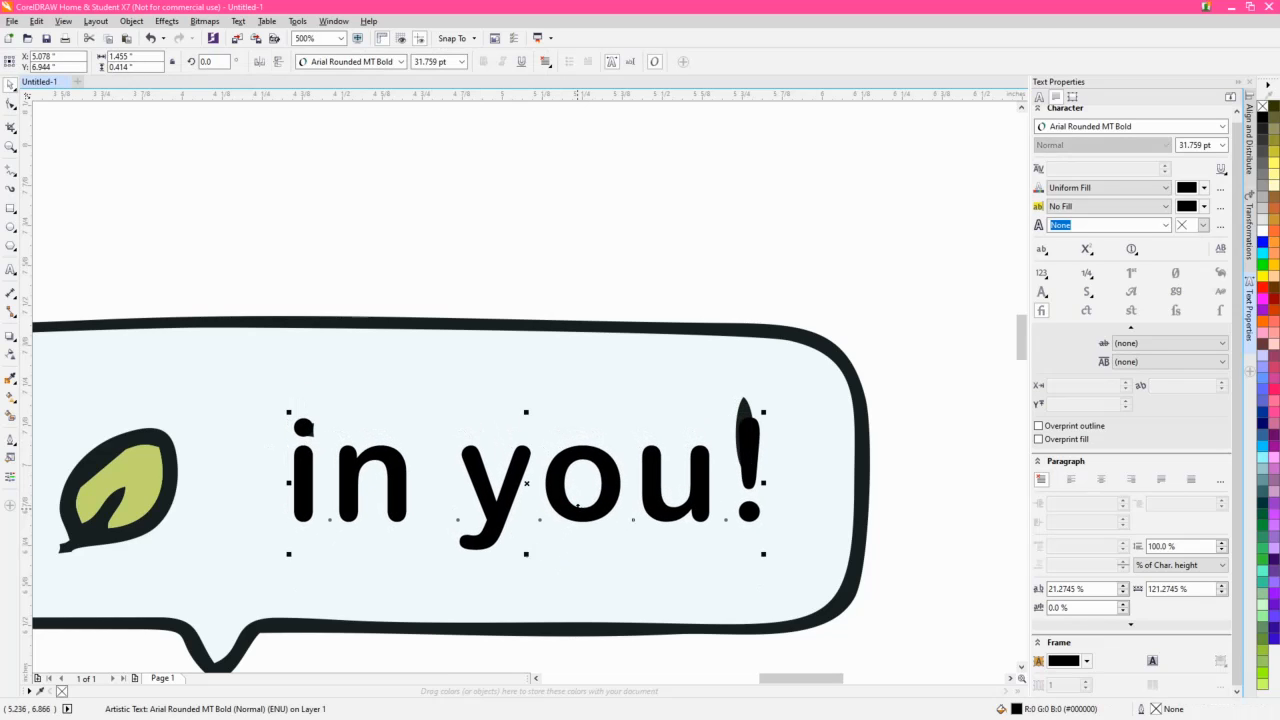
pyautogui.press('Escape')
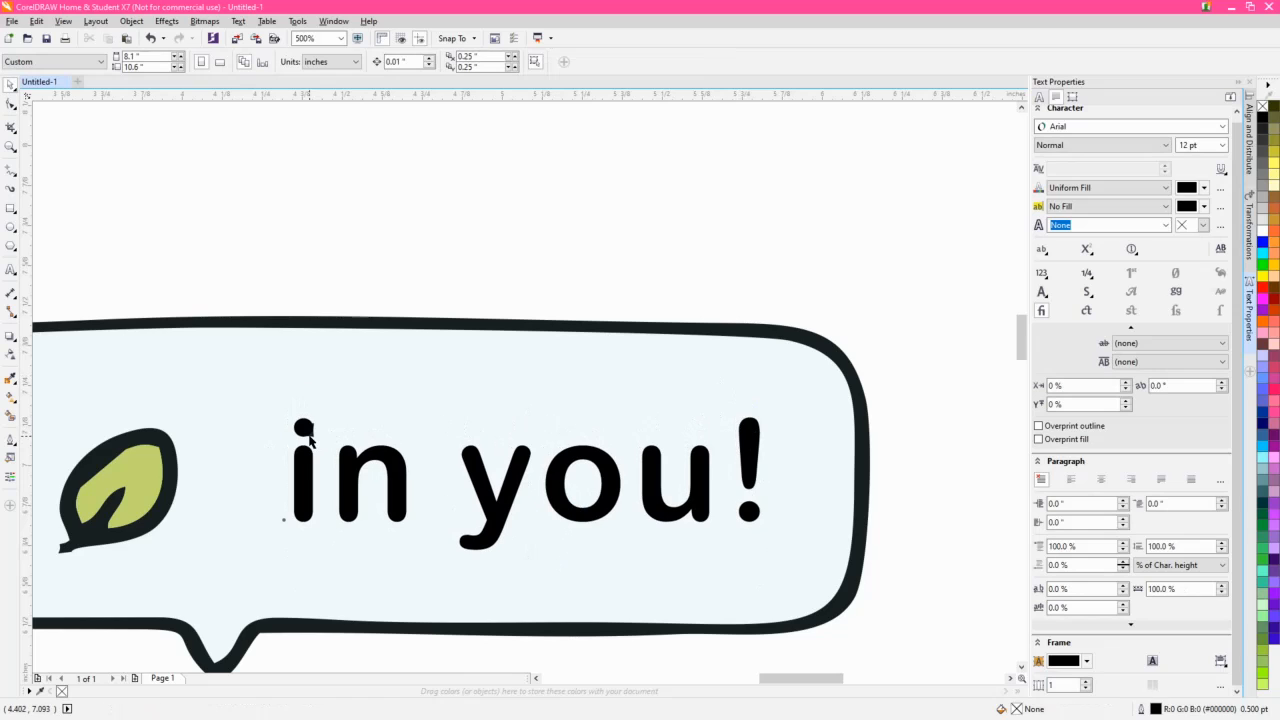
pyautogui.click(308, 432)
pyautogui.press('Escape')
pyautogui.scroll(-1, 279, 501)
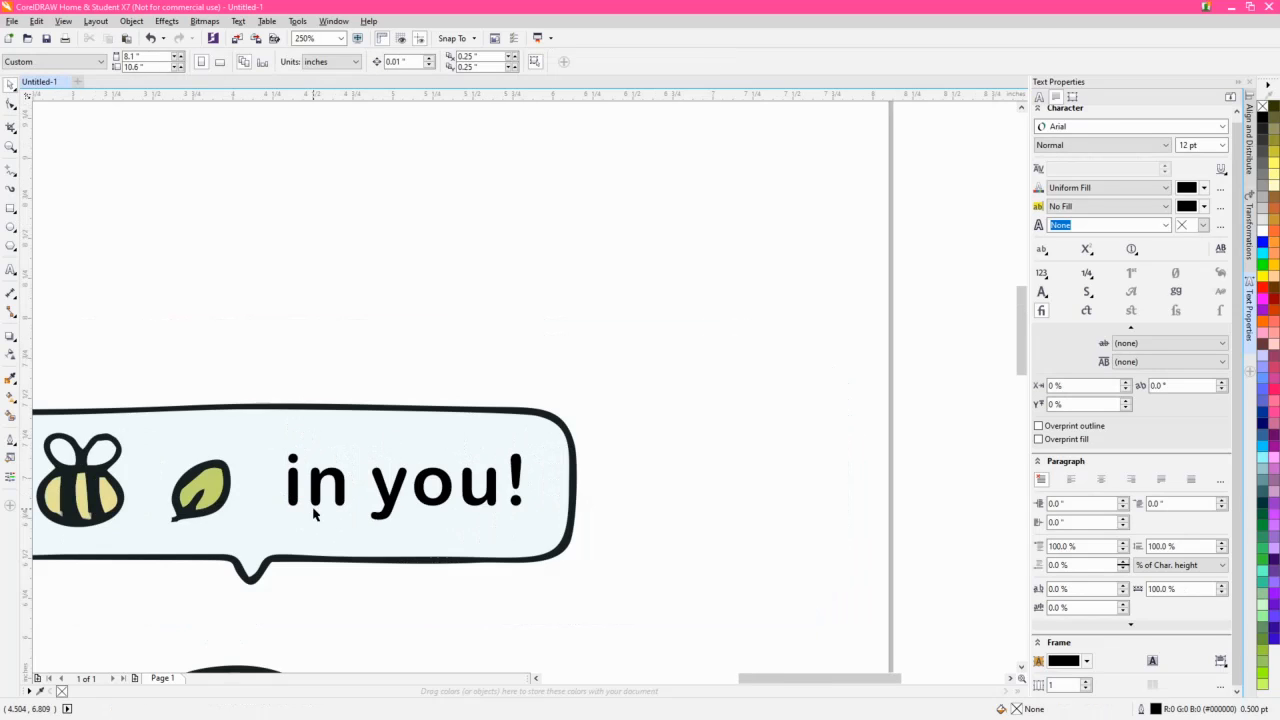
pyautogui.moveTo(363, 511); pyautogui.dragTo(787, 434)
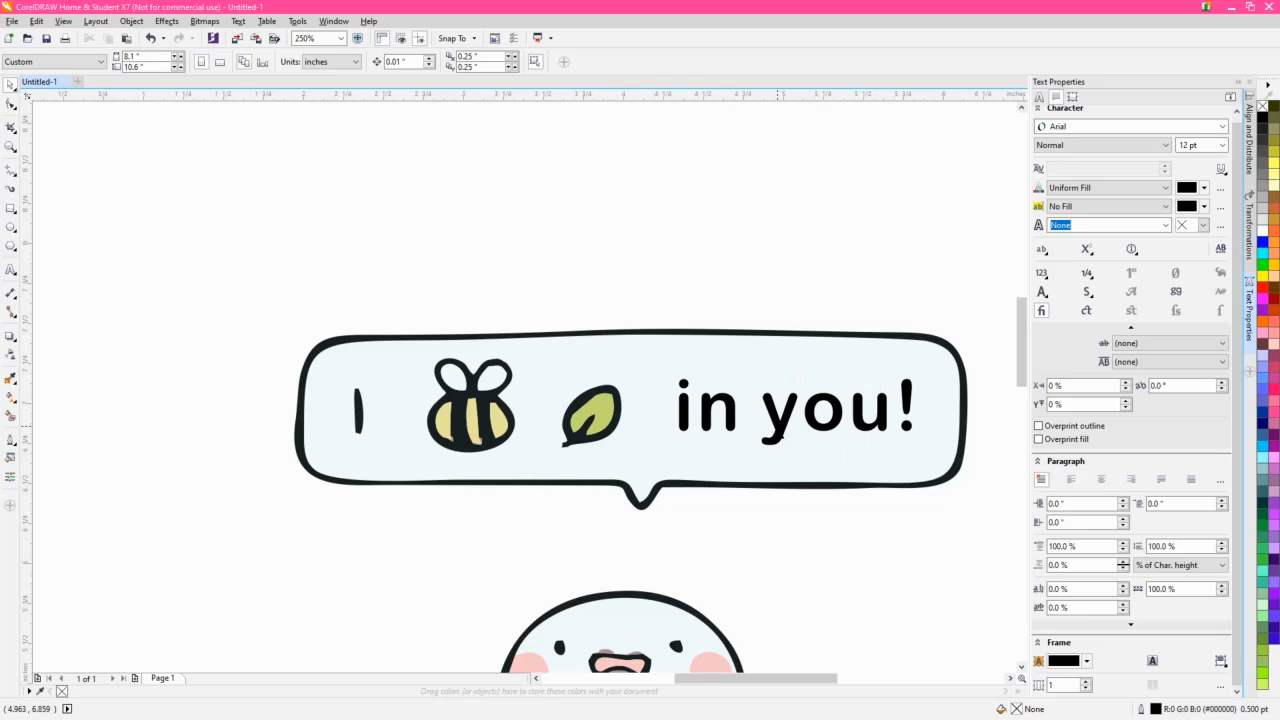
pyautogui.click(912, 410)
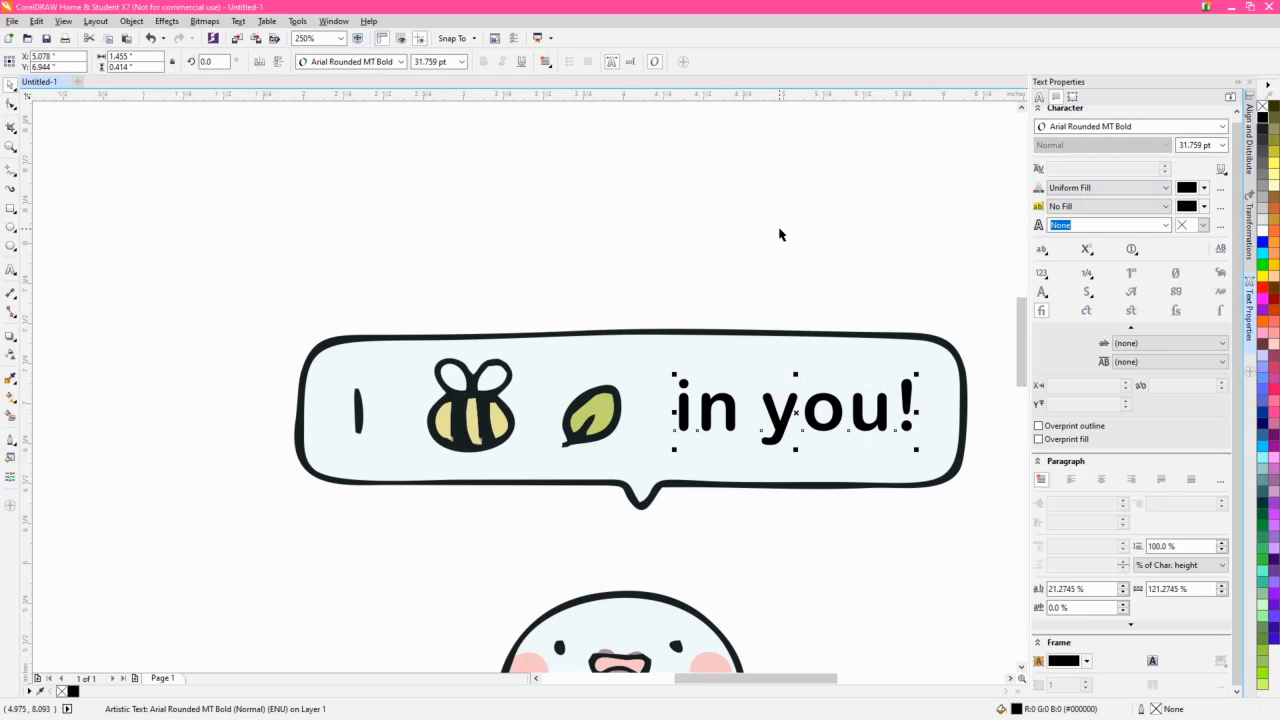
pyautogui.press('Escape')
# Weld the stray mauve slivers at the lower ends of the bee's middle and left stripes into its dark outline shape.
pyautogui.scroll(1, 581, 433)
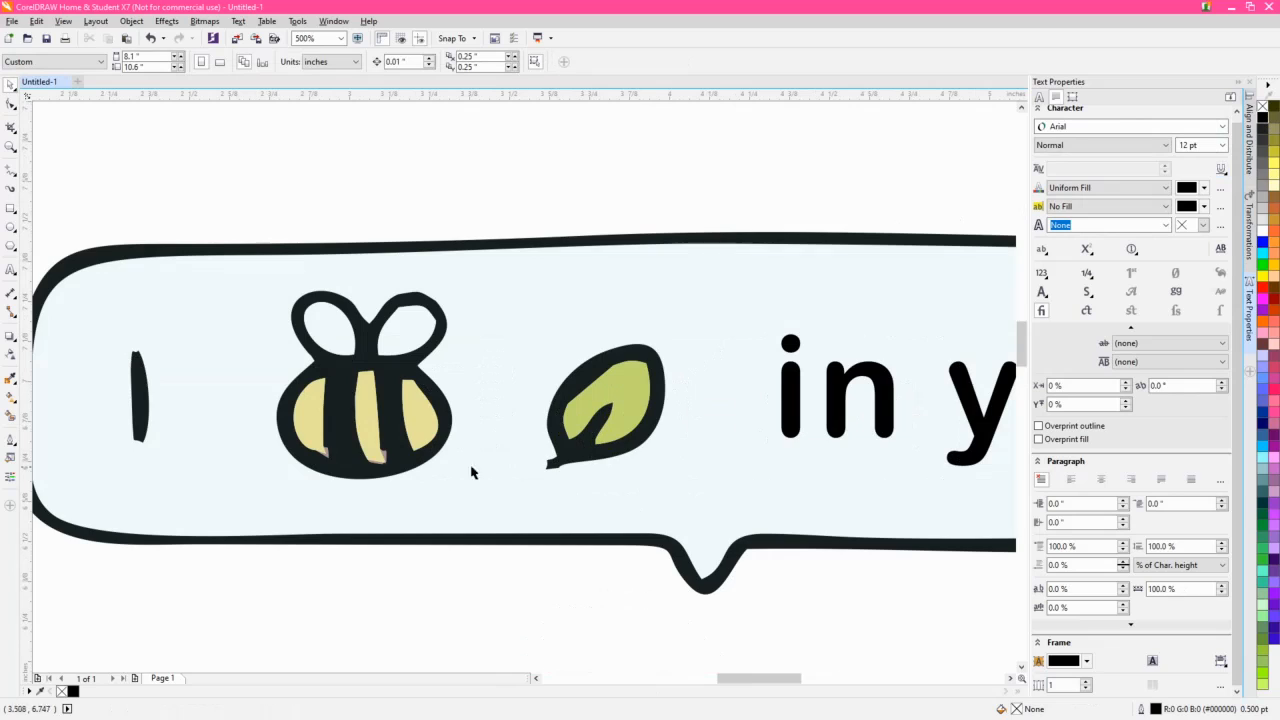
pyautogui.scroll(2, 370, 463)
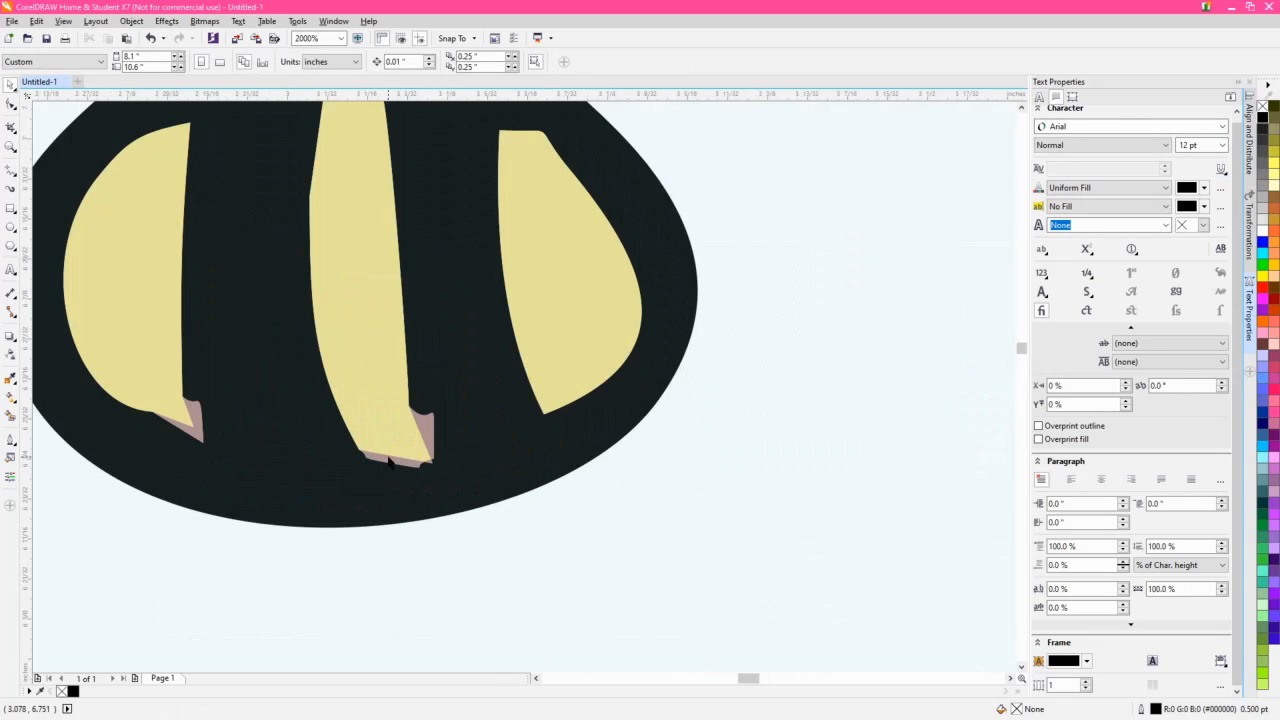
pyautogui.click(390, 460)
pyautogui.keyDown('shift'); pyautogui.click(444, 298); pyautogui.keyUp('shift')
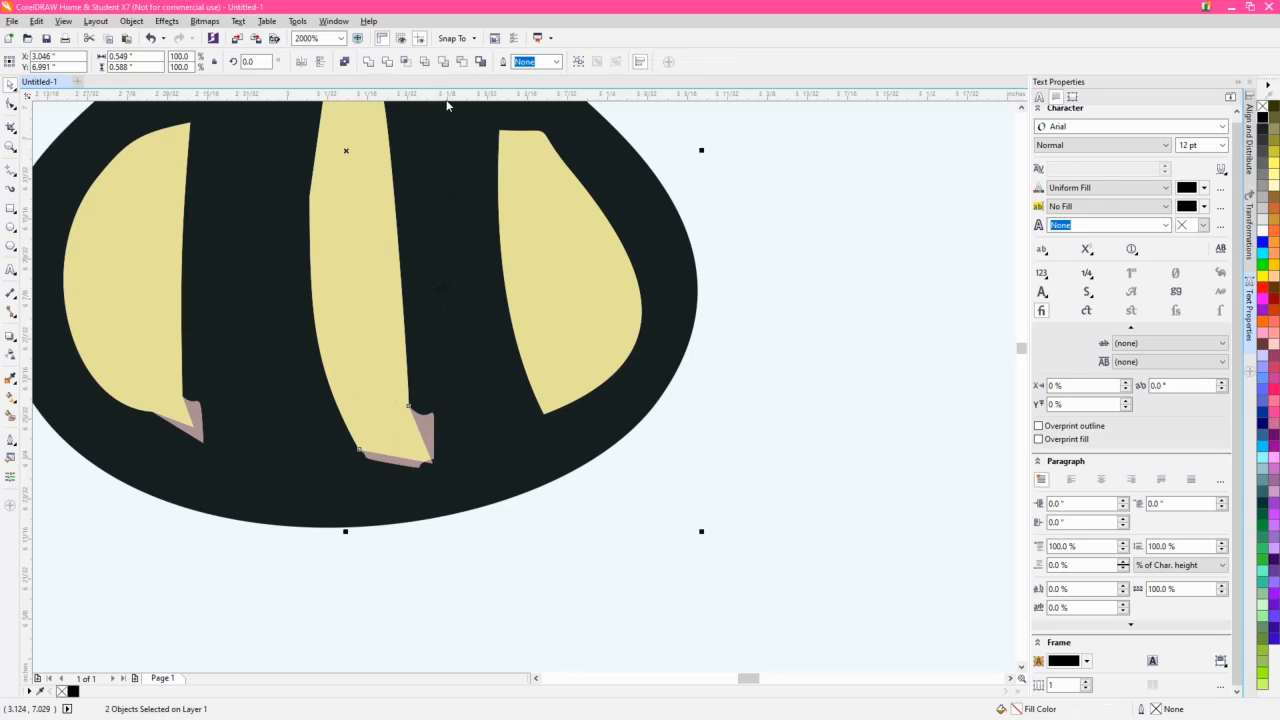
pyautogui.click(367, 62)
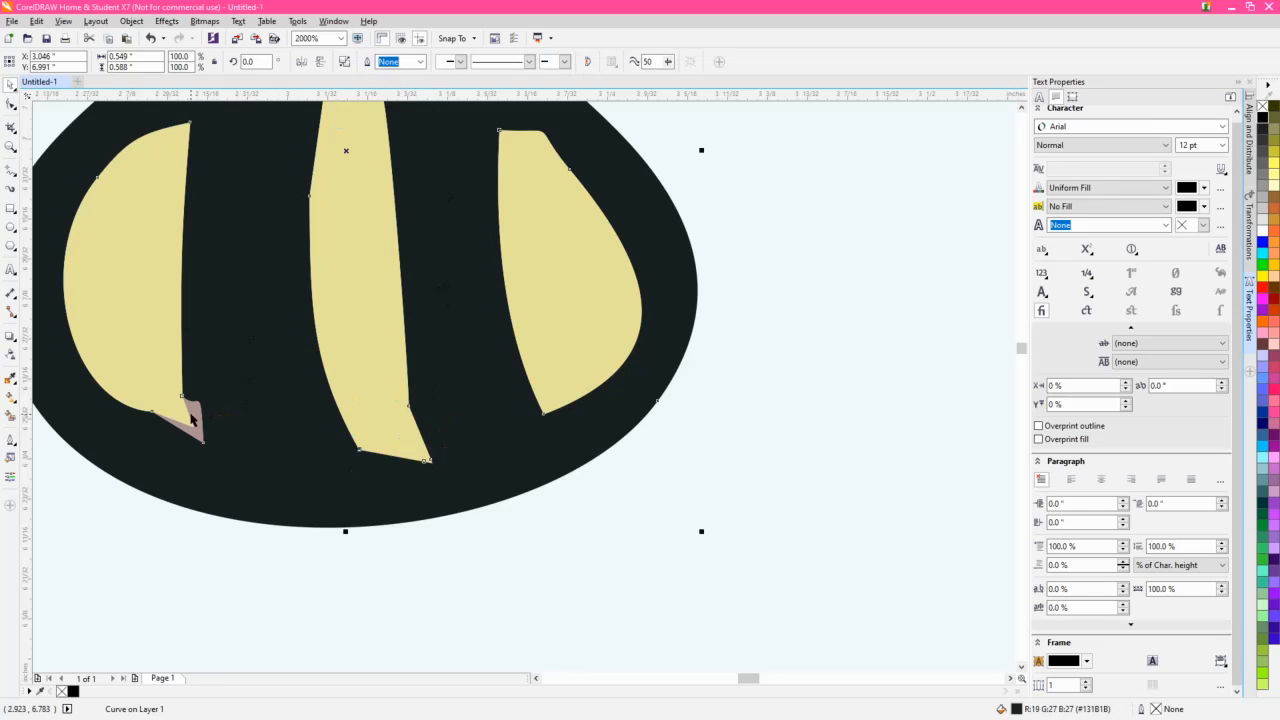
pyautogui.click(190, 416)
pyautogui.keyDown('shift'); pyautogui.click(325, 130); pyautogui.keyUp('shift')
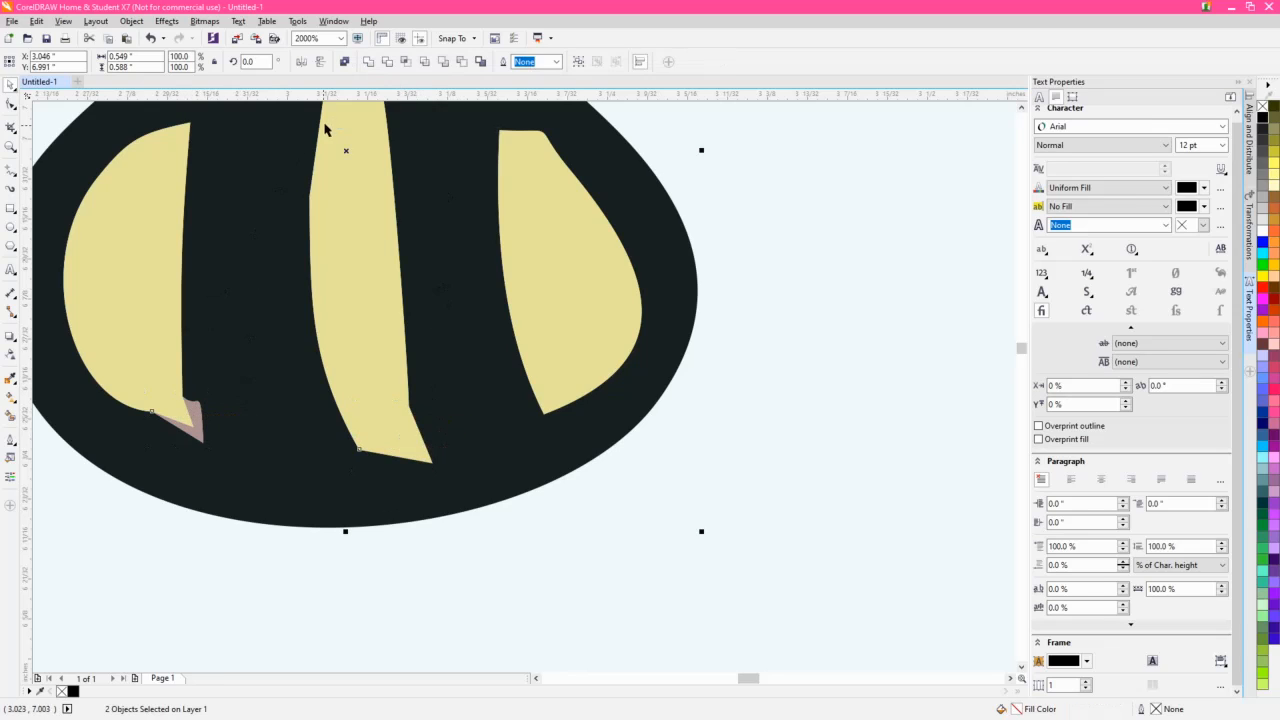
pyautogui.click(369, 62)
pyautogui.scroll(-4, 296, 350)
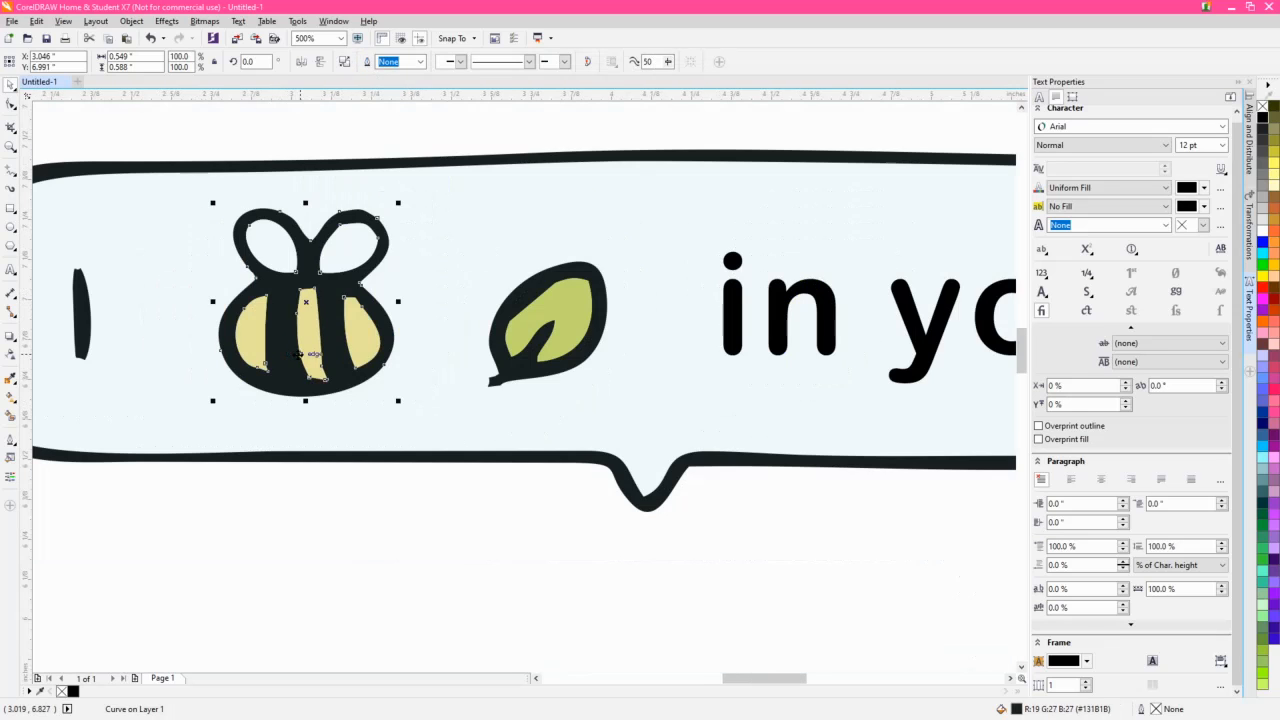
# Recolor the bee's outline shape black and its three body stripes bright yellow.
pyautogui.moveTo(298, 354); pyautogui.dragTo(390, 396)
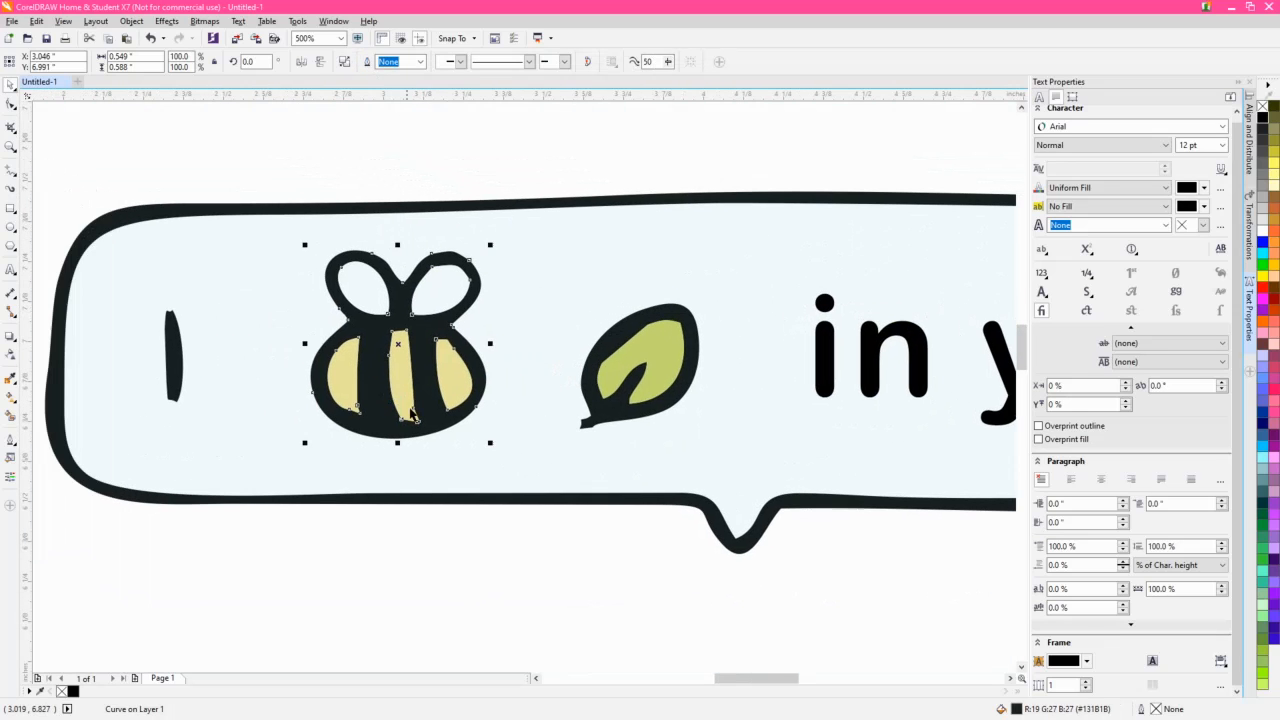
pyautogui.click(1262, 118)
pyautogui.click(466, 388)
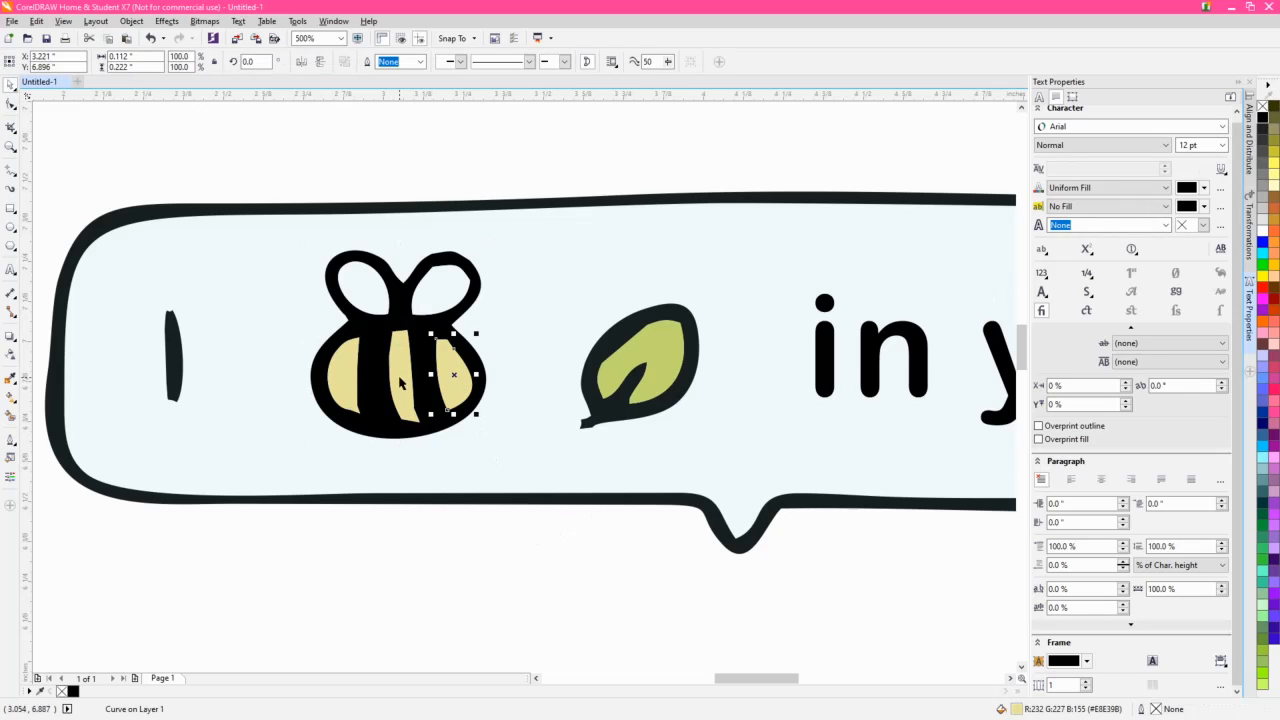
pyautogui.keyDown('shift'); pyautogui.click(399, 383); pyautogui.keyUp('shift')
pyautogui.keyDown('shift'); pyautogui.click(345, 376); pyautogui.keyUp('shift')
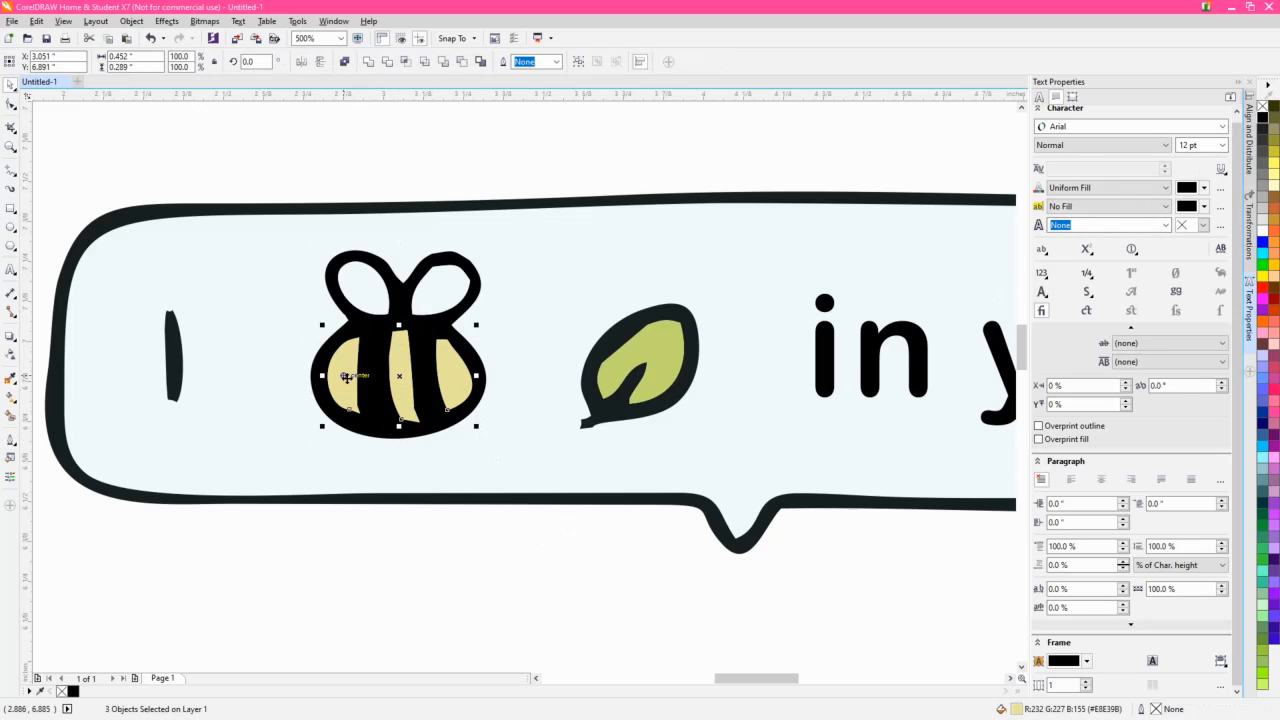
pyautogui.click(1272, 163)
pyautogui.click(185, 408)
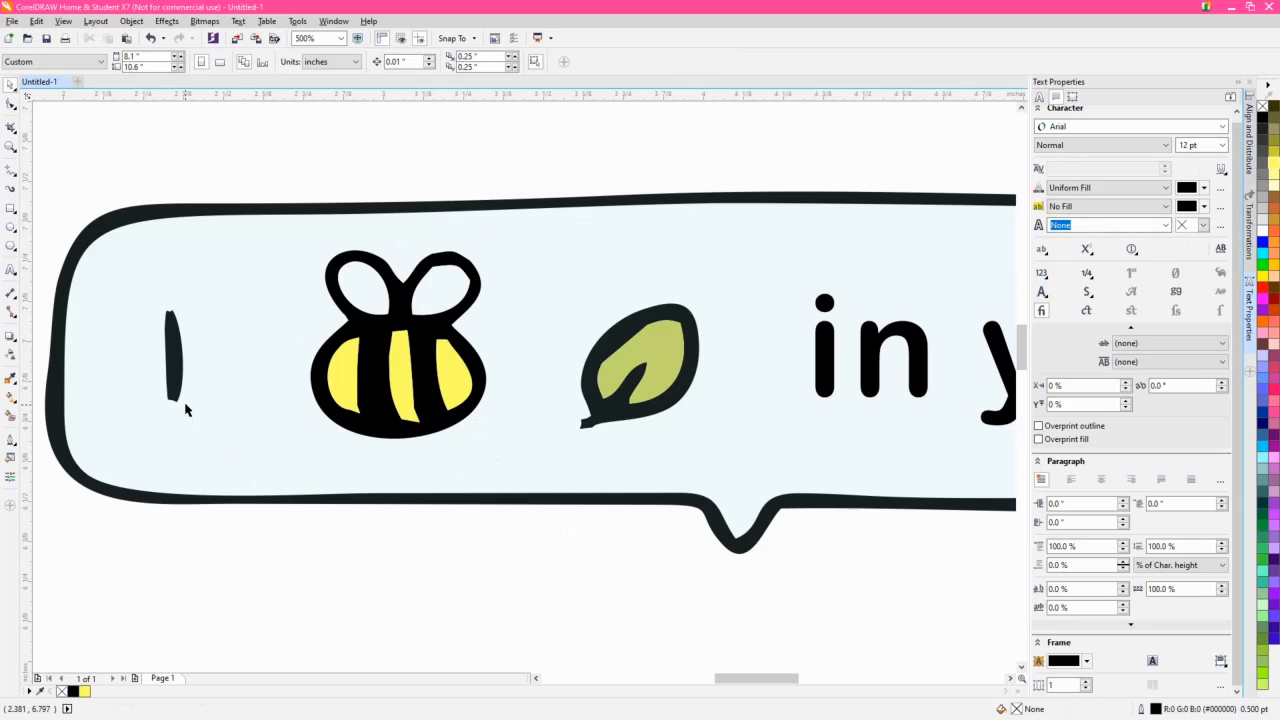
# Replace the traced "I" at the start of the speech bubble with the artistic text "I", without italics.
pyautogui.click(173, 386)
pyautogui.press('Delete')
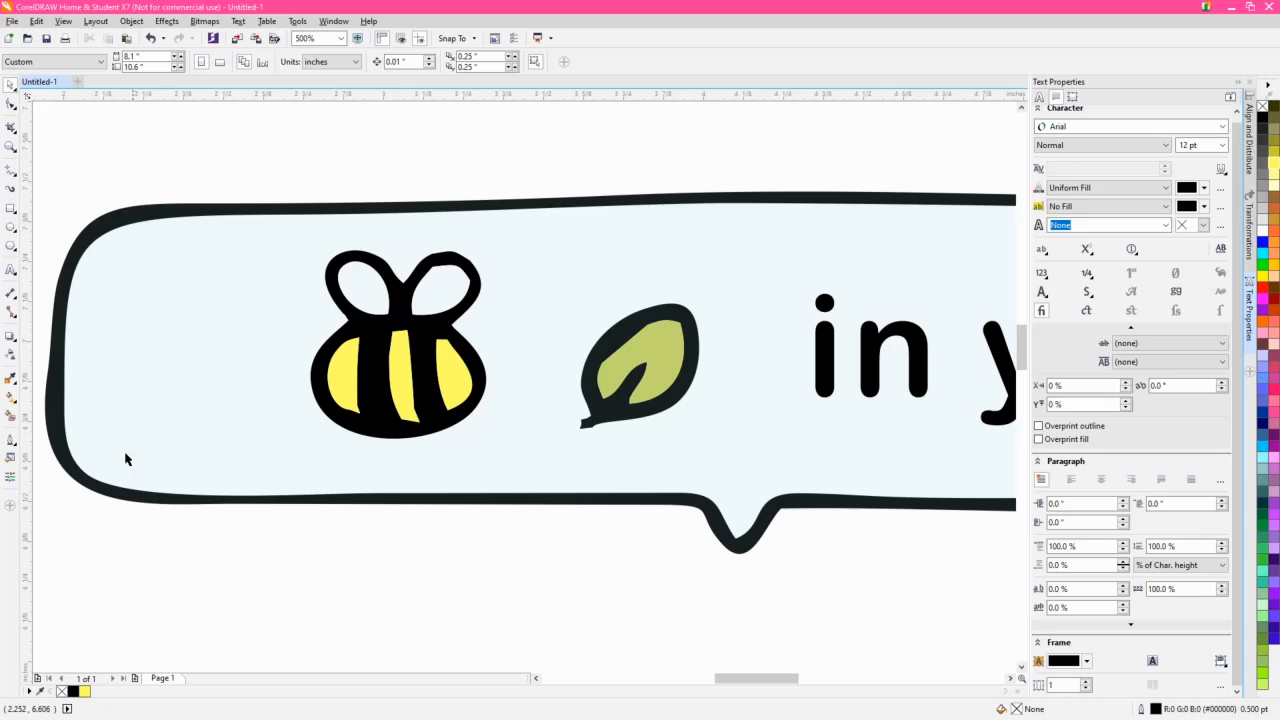
pyautogui.click(10, 268)
pyautogui.click(139, 370)
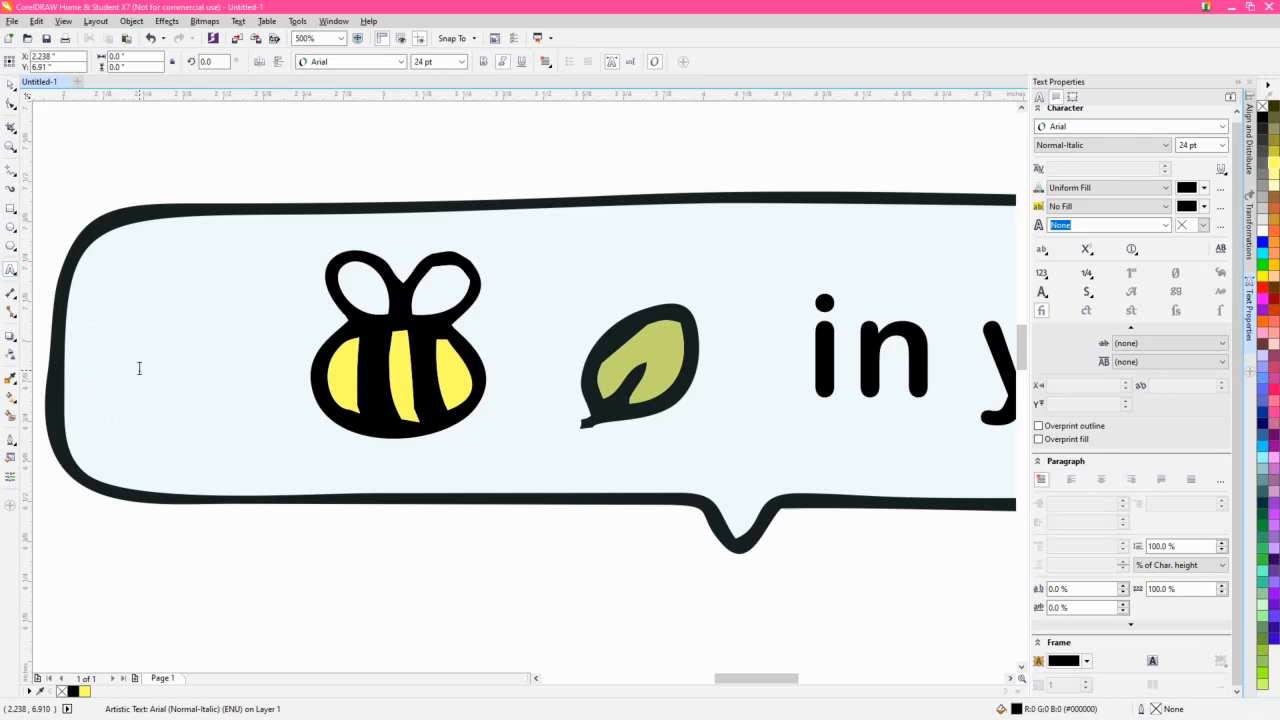
pyautogui.write('I')
pyautogui.click(502, 62)
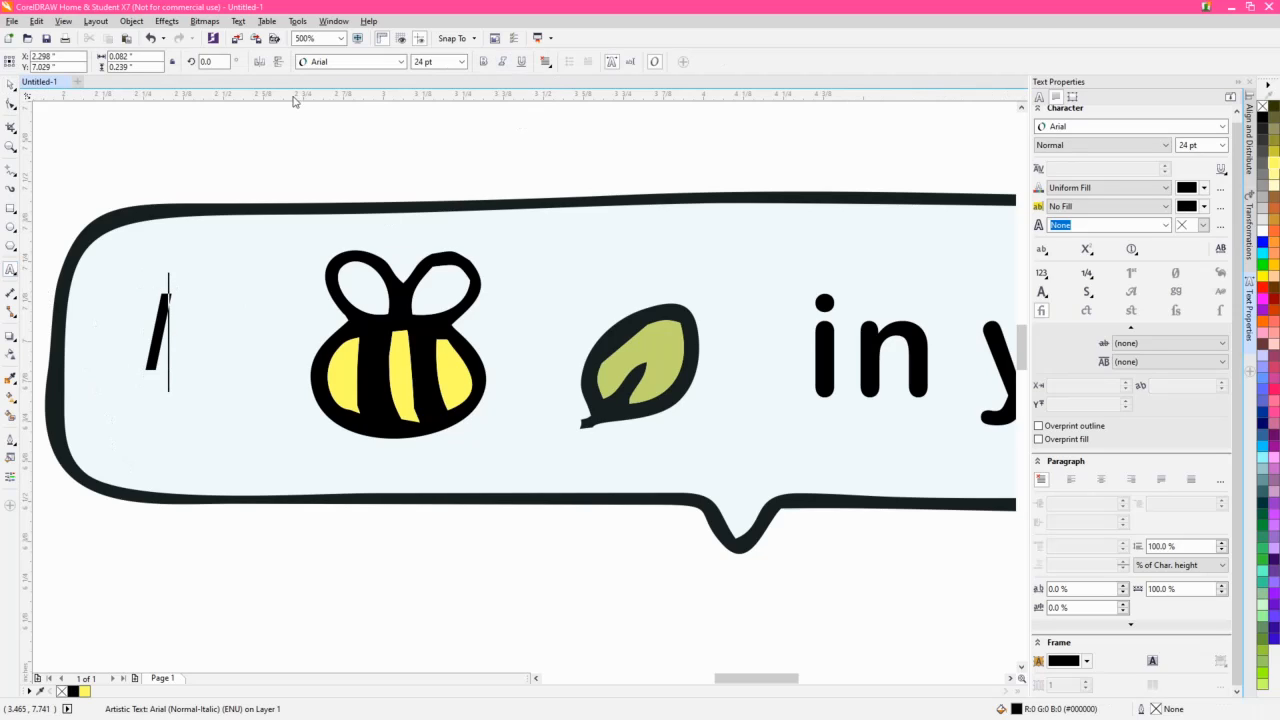
pyautogui.click(11, 84)
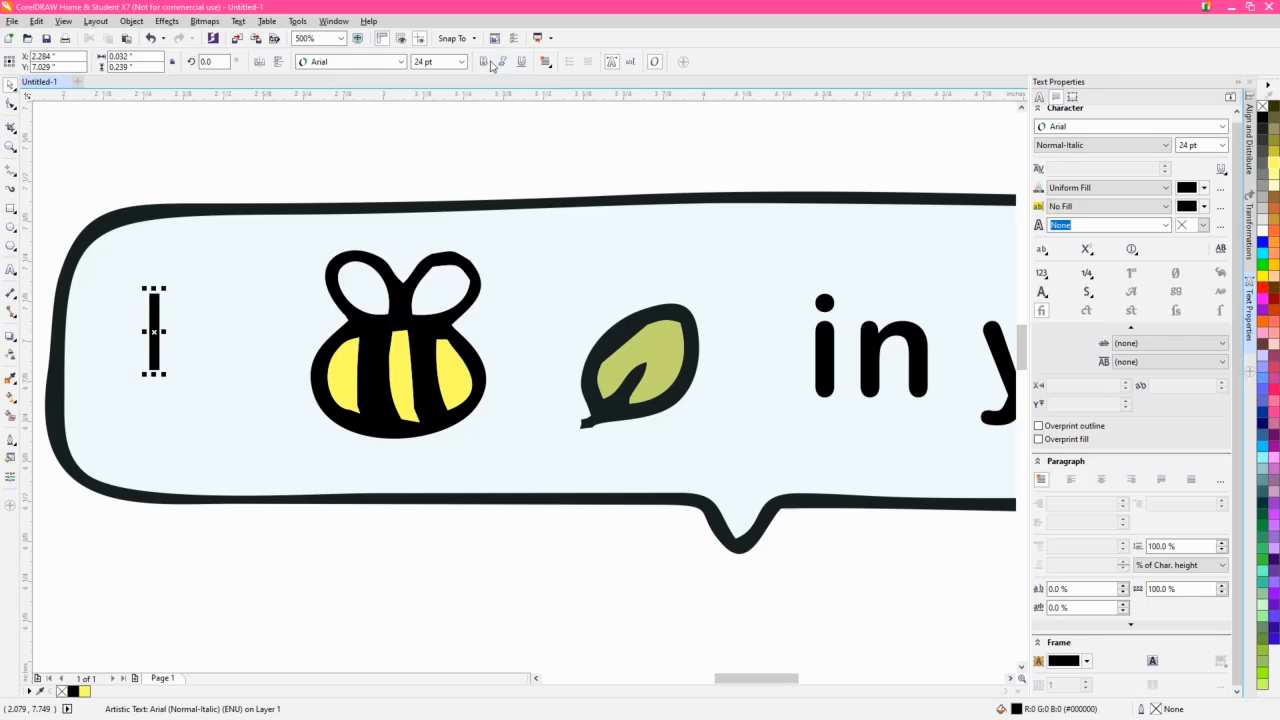
# Change the "I" text to Arial Rounded MT Bold and enlarge it proportionally to about 38.6 pt.
pyautogui.click(342, 63)
pyautogui.click(360, 91)
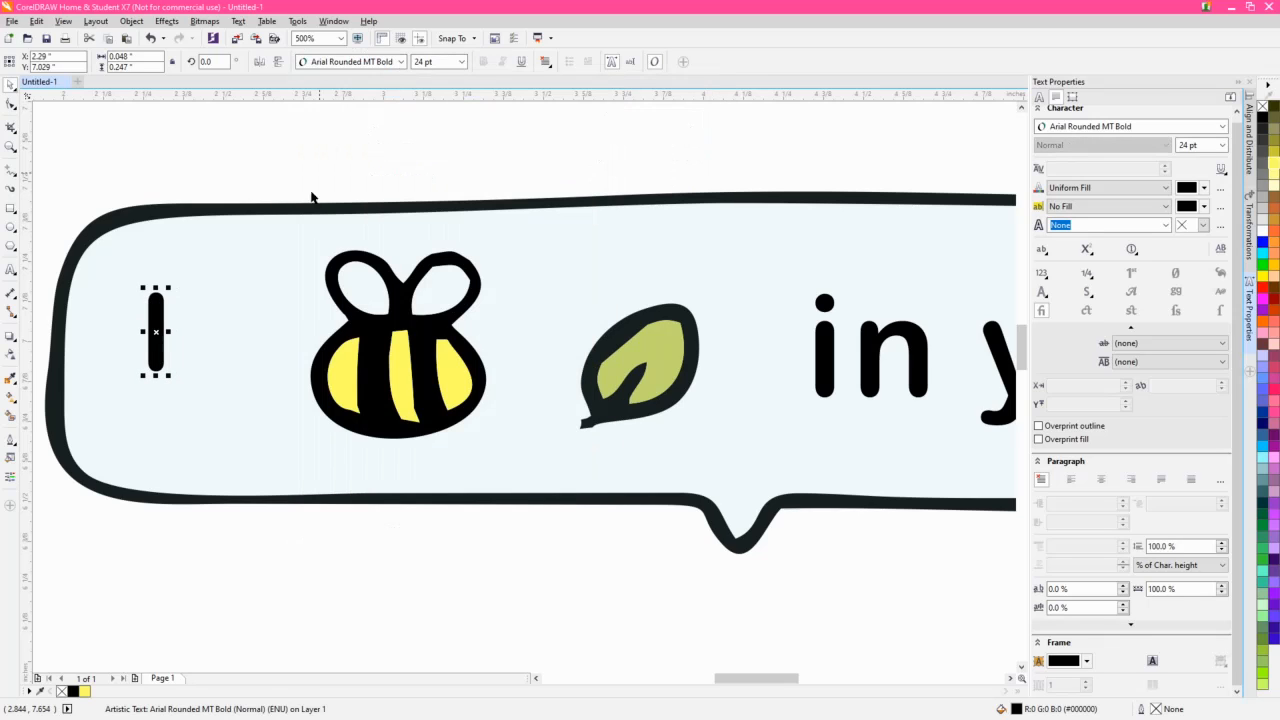
pyautogui.moveTo(170, 376); pyautogui.dragTo(192, 425)
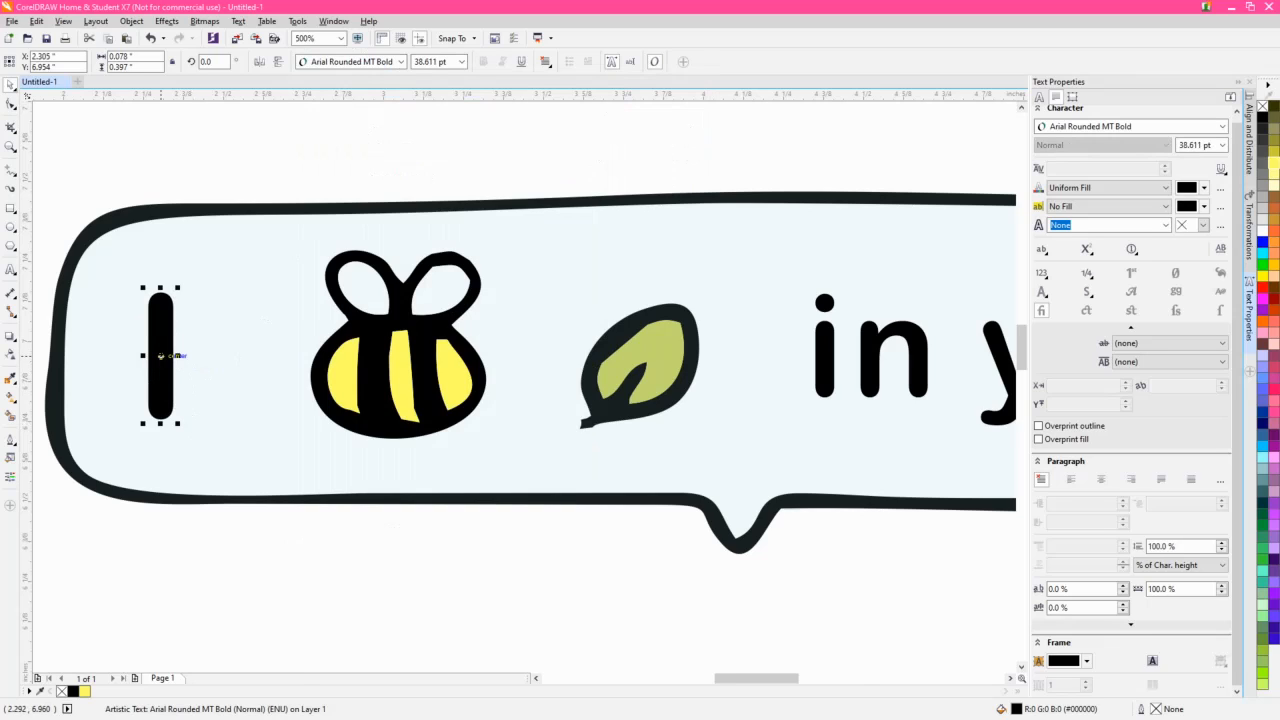
pyautogui.scroll(-3, 160, 355)
pyautogui.click(263, 327)
pyautogui.scroll(3, 259, 321)
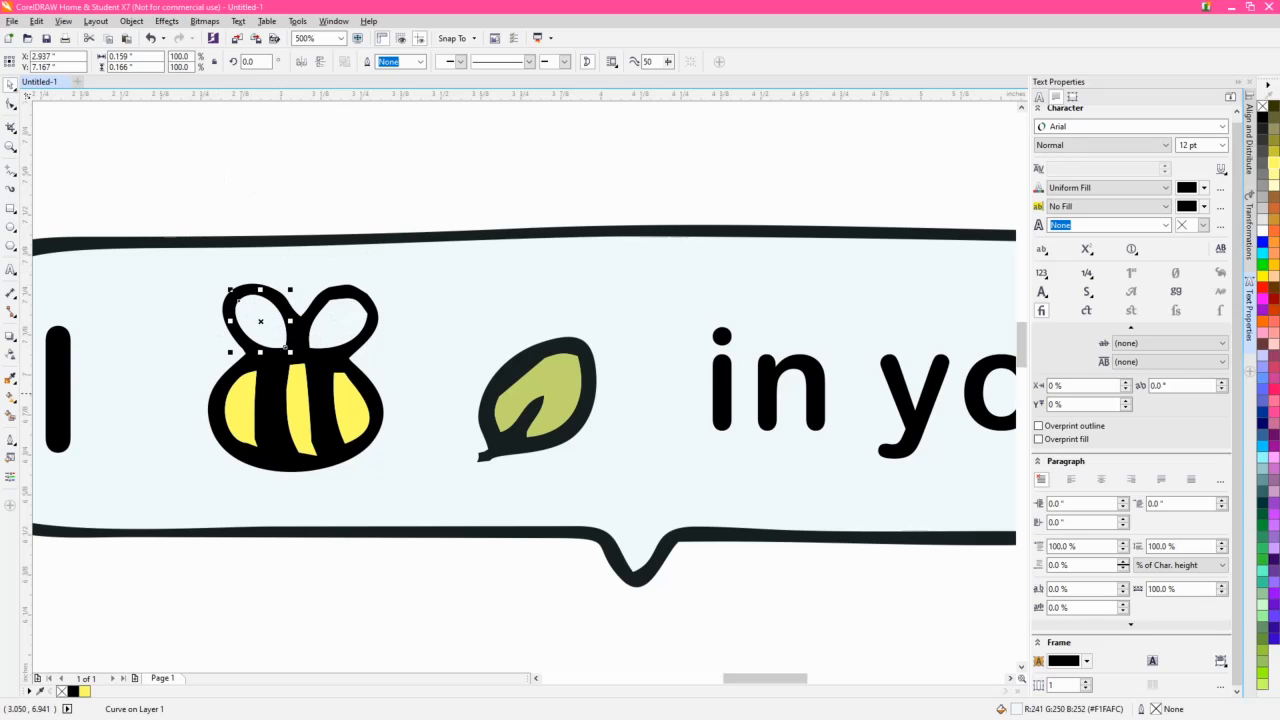
pyautogui.click(318, 334)
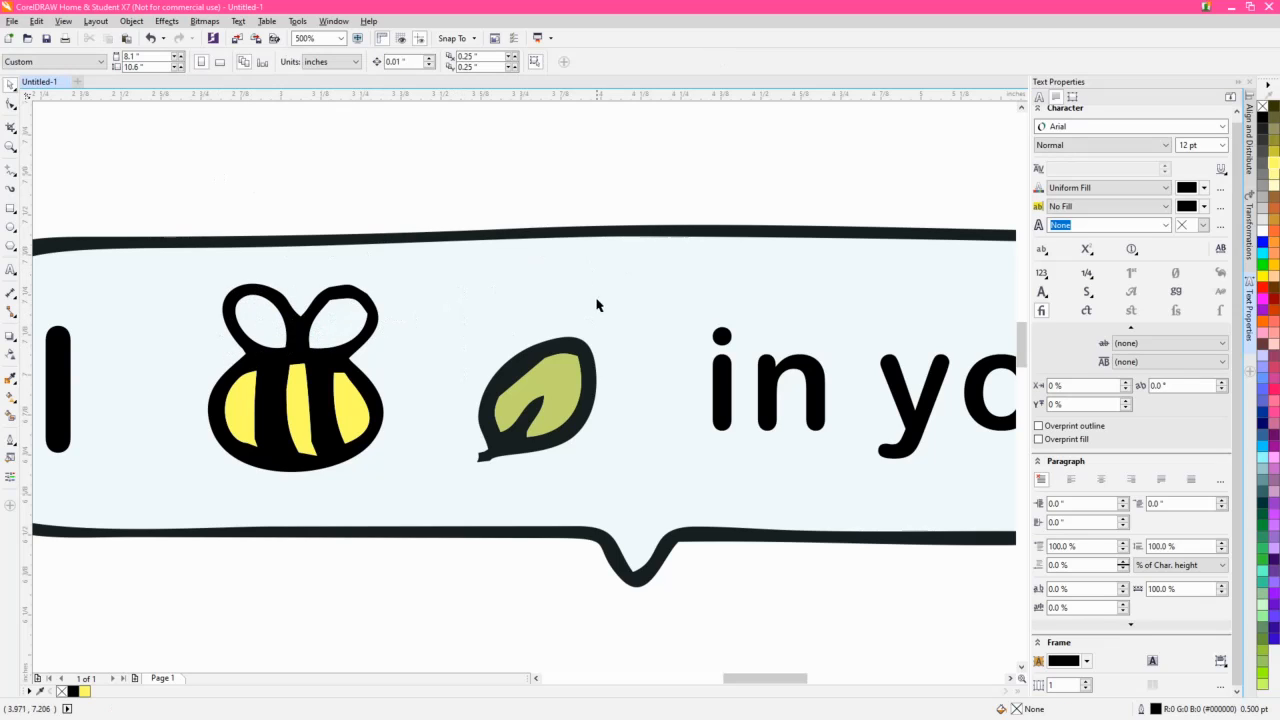
pyautogui.click(342, 320)
pyautogui.click(409, 349)
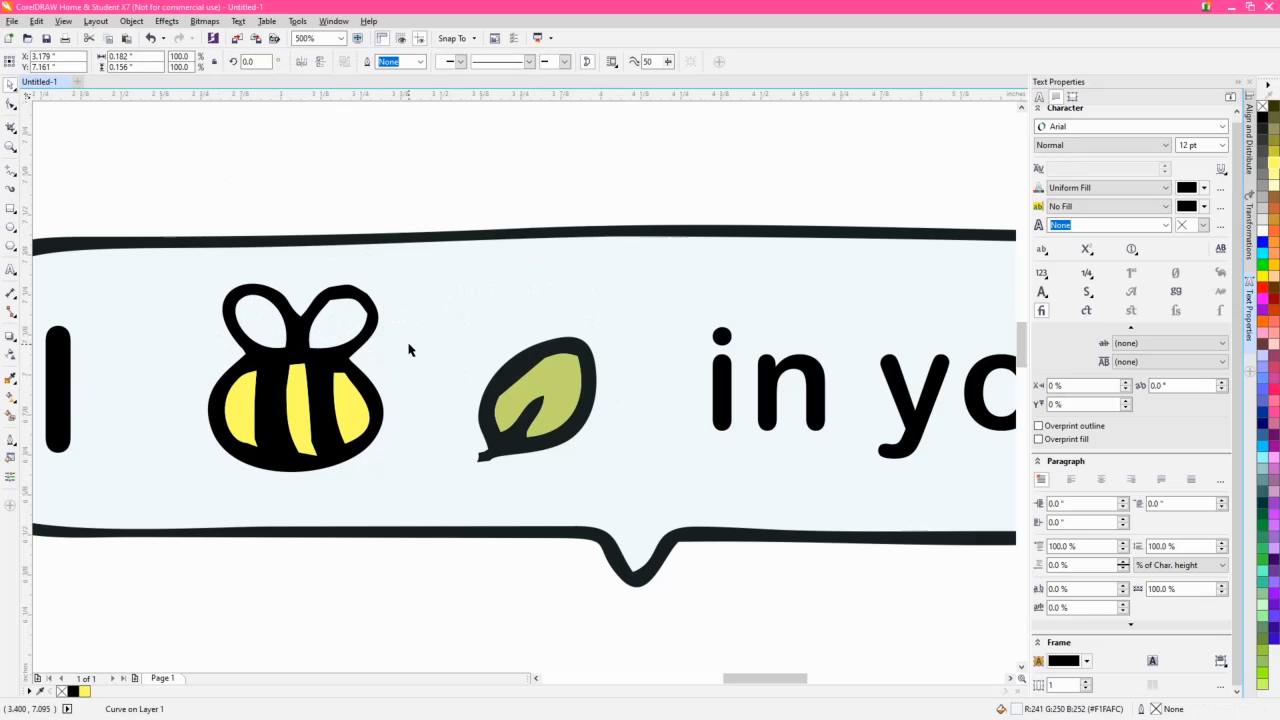
pyautogui.scroll(-2, 409, 349)
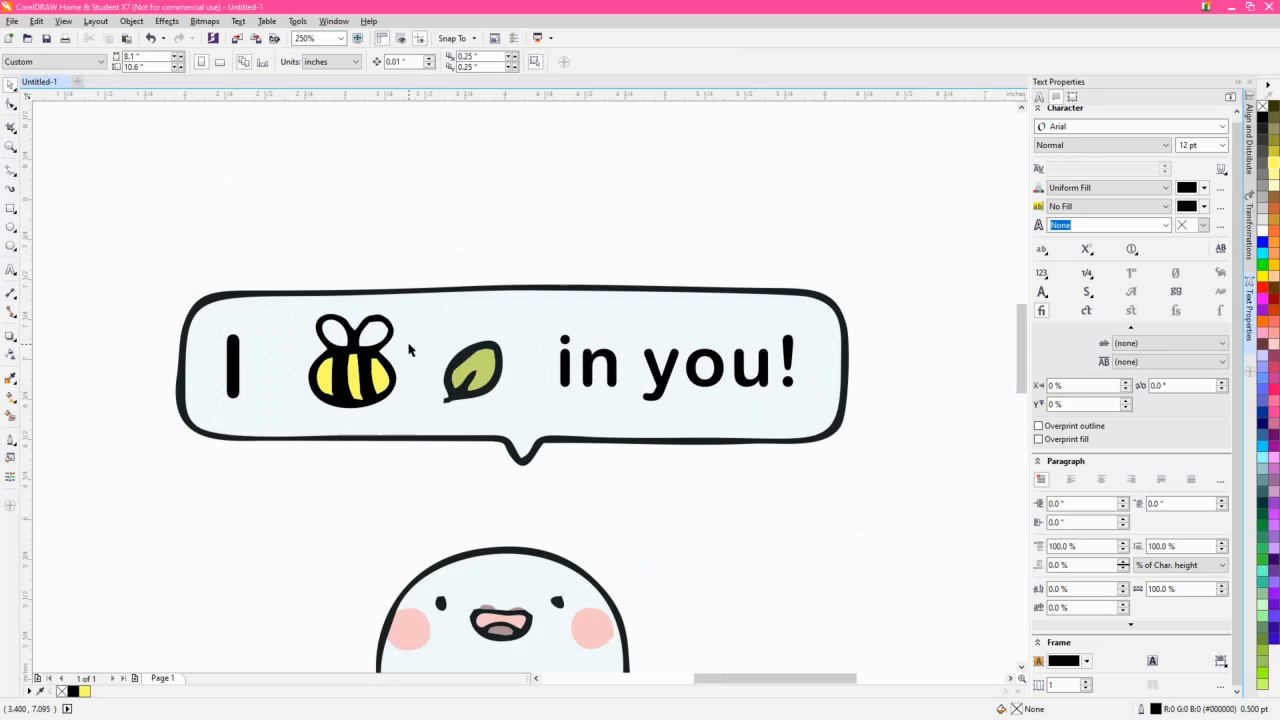
# Recolor the leaf's outline shape black and its inner area bright green (#99FF00).
pyautogui.click(455, 398)
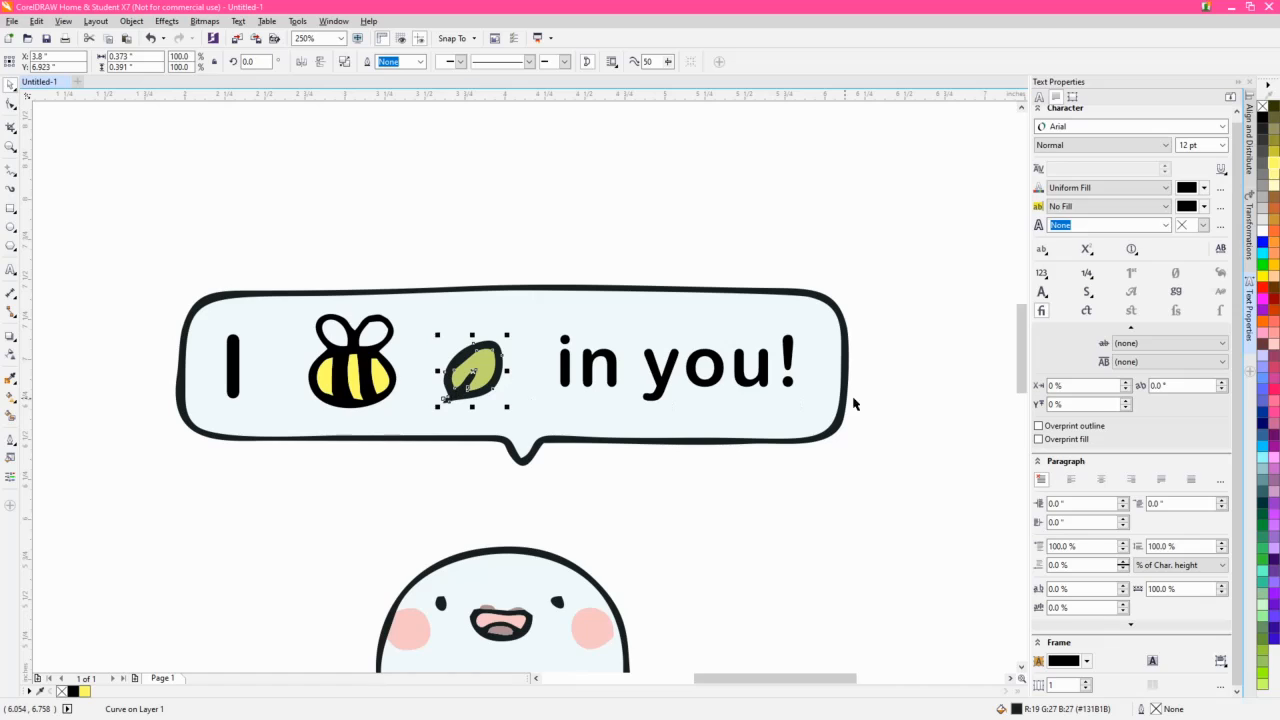
pyautogui.rightClick(1264, 118)
pyautogui.click(480, 362)
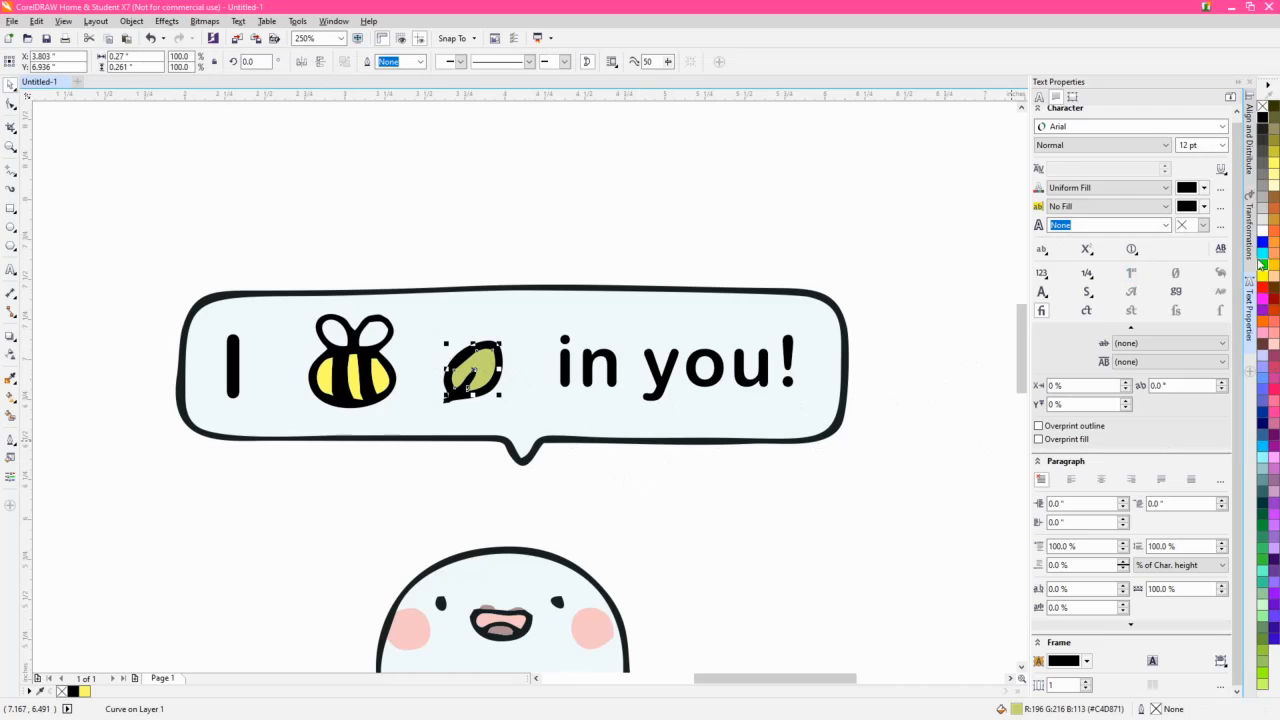
pyautogui.click(1262, 672)
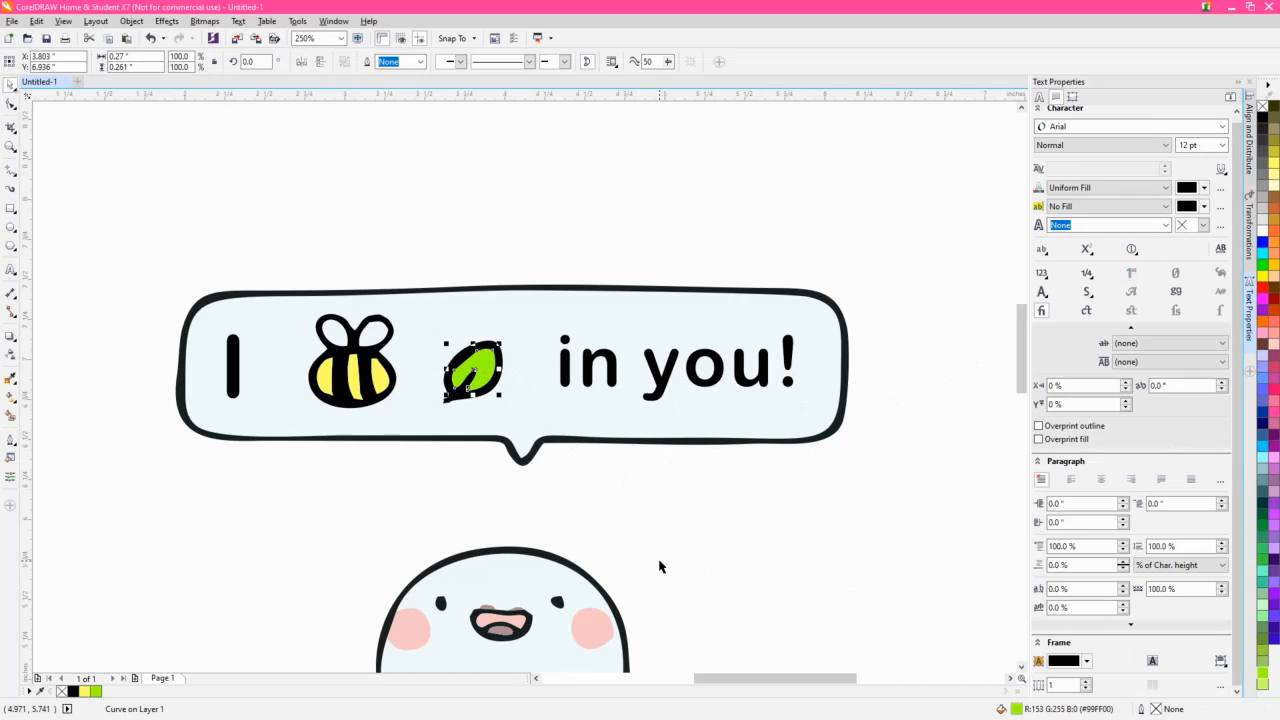
pyautogui.click(660, 565)
pyautogui.scroll(-2, 548, 378)
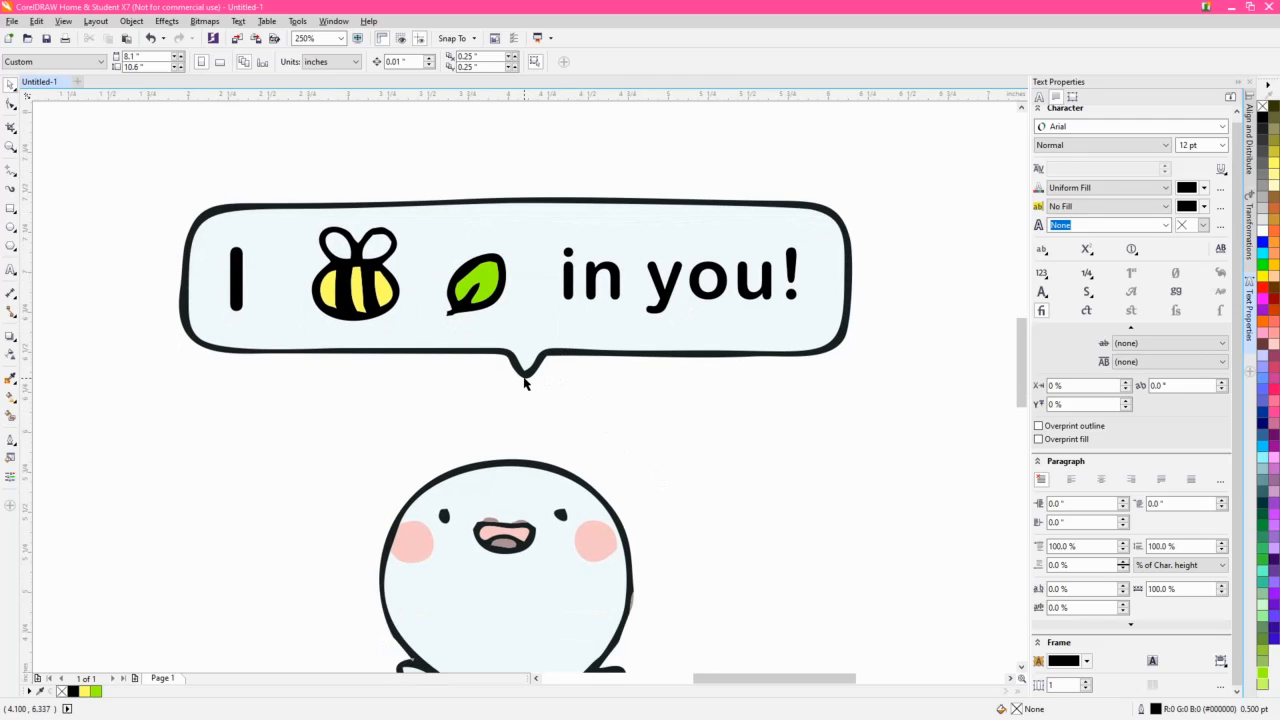
pyautogui.click(524, 382)
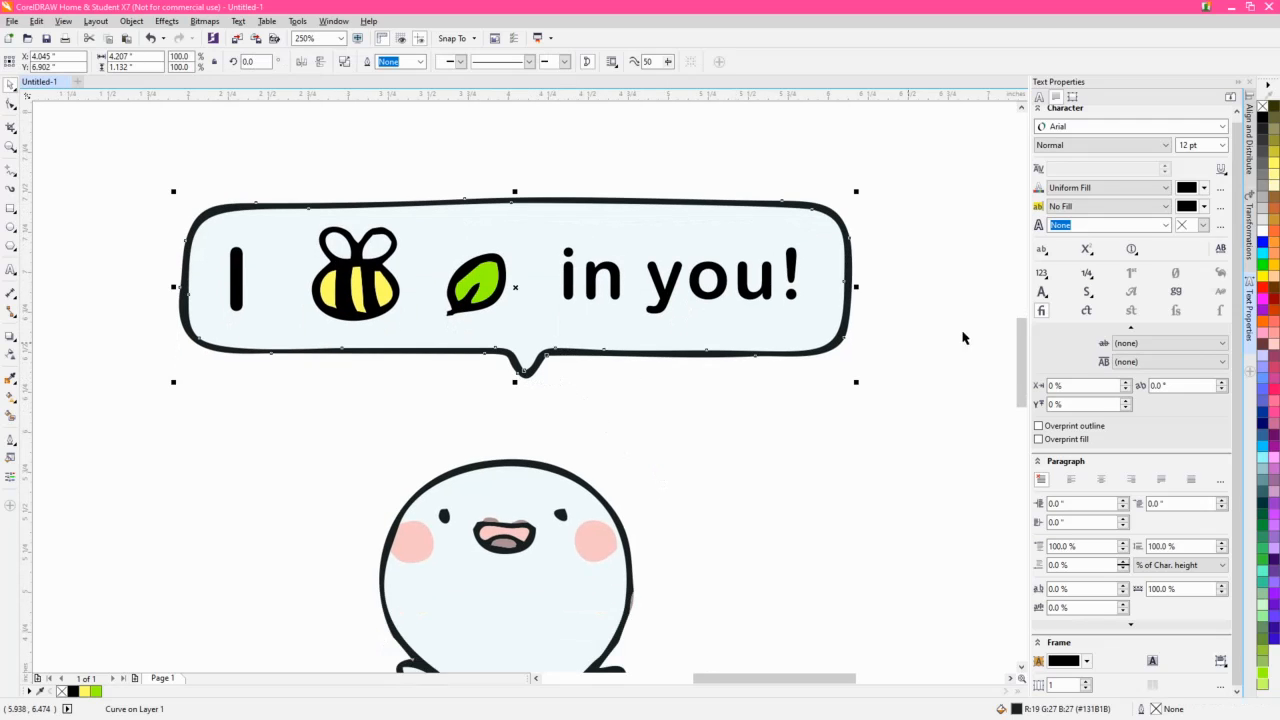
pyautogui.click(793, 489)
# Weld the two stray mauve slivers above the character's mouth into the mouth's dark outline shape.
pyautogui.scroll(6, 714, 509)
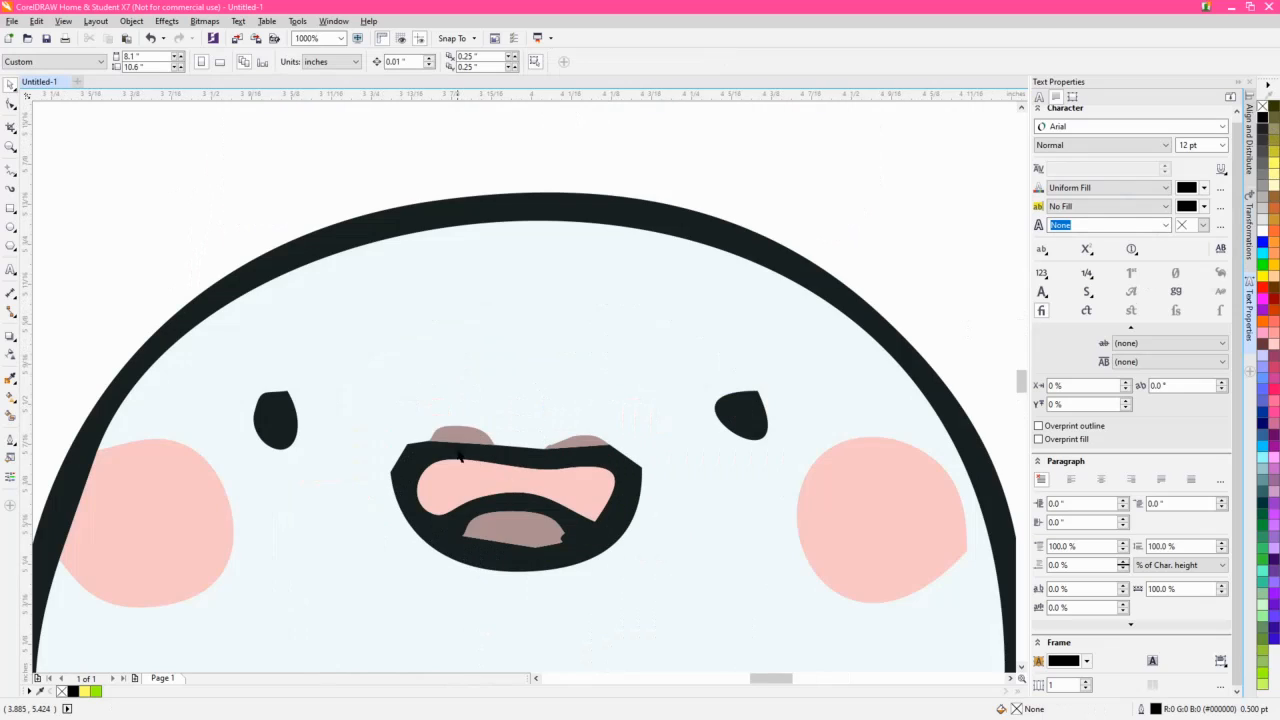
pyautogui.click(465, 435)
pyautogui.keyDown('shift'); pyautogui.click(588, 443); pyautogui.keyUp('shift')
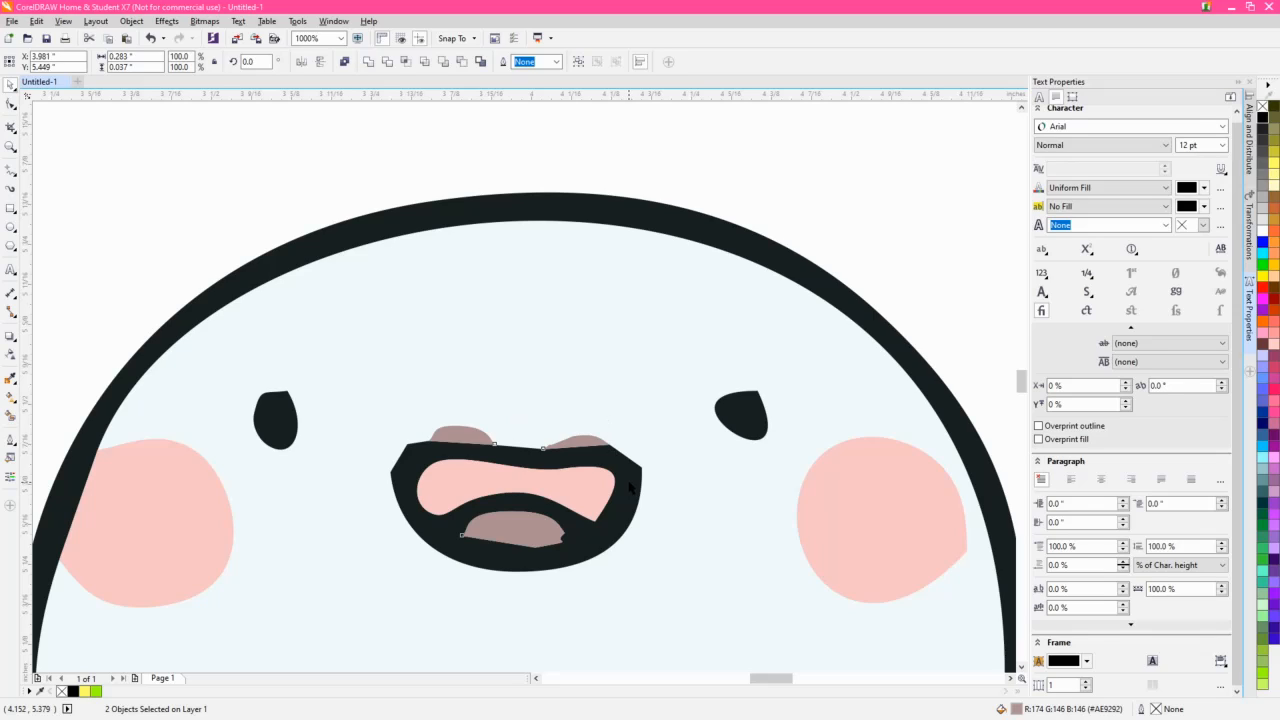
pyautogui.keyDown('shift'); pyautogui.click(629, 485); pyautogui.keyUp('shift')
pyautogui.keyDown('shift'); pyautogui.click(629, 485); pyautogui.keyUp('shift')
pyautogui.keyDown('shift'); pyautogui.click(629, 485); pyautogui.keyUp('shift')
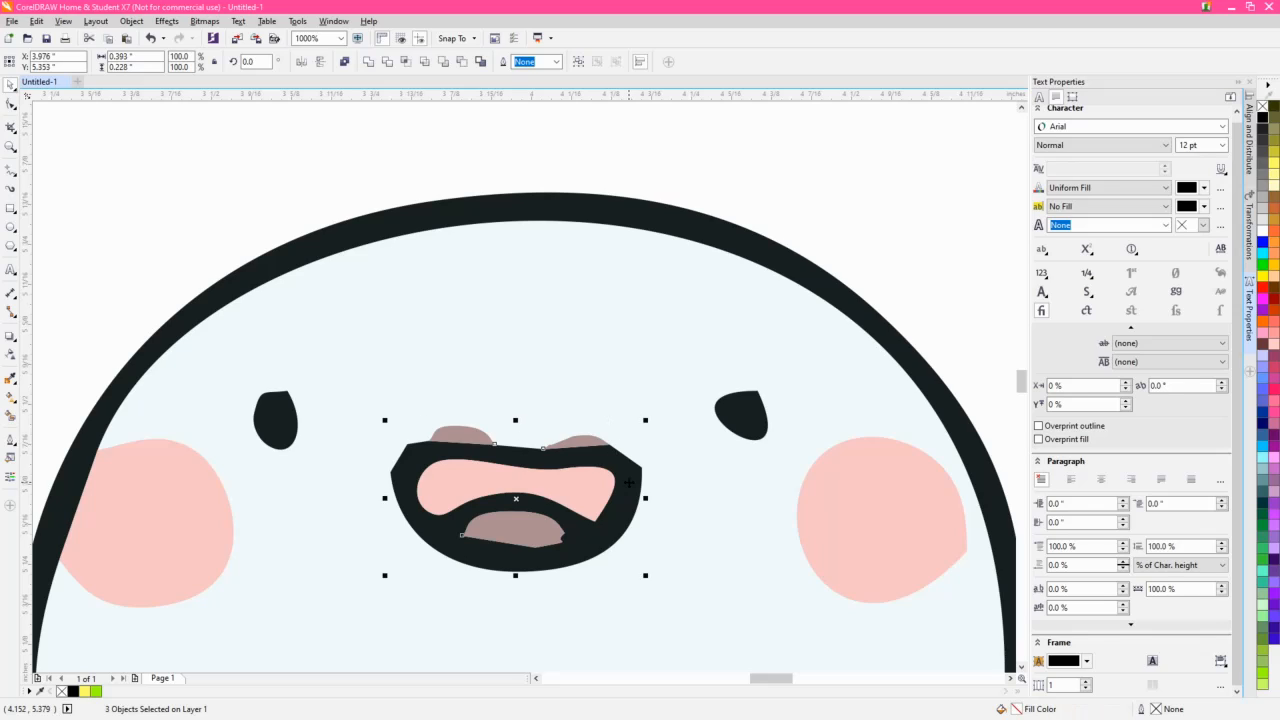
pyautogui.click(369, 62)
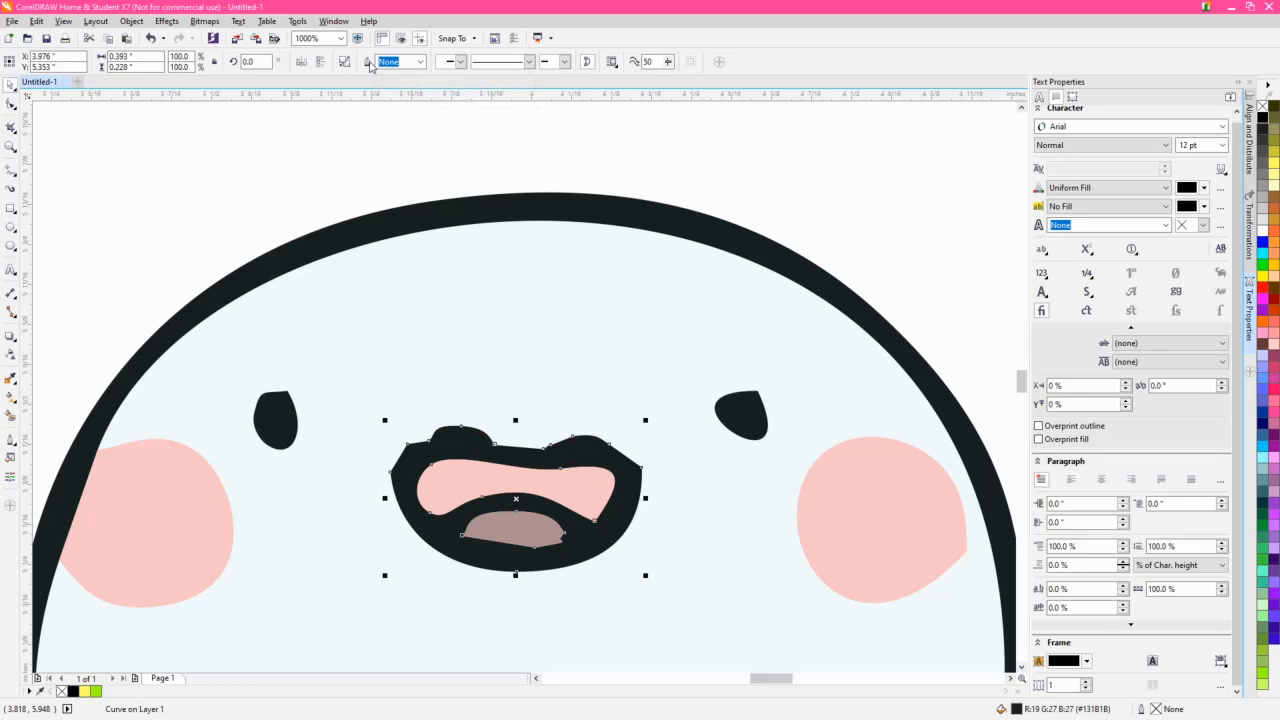
# Recolor the character's mouth outline, both eyes and the body outline pure black.
pyautogui.click(1262, 117)
pyautogui.click(733, 424)
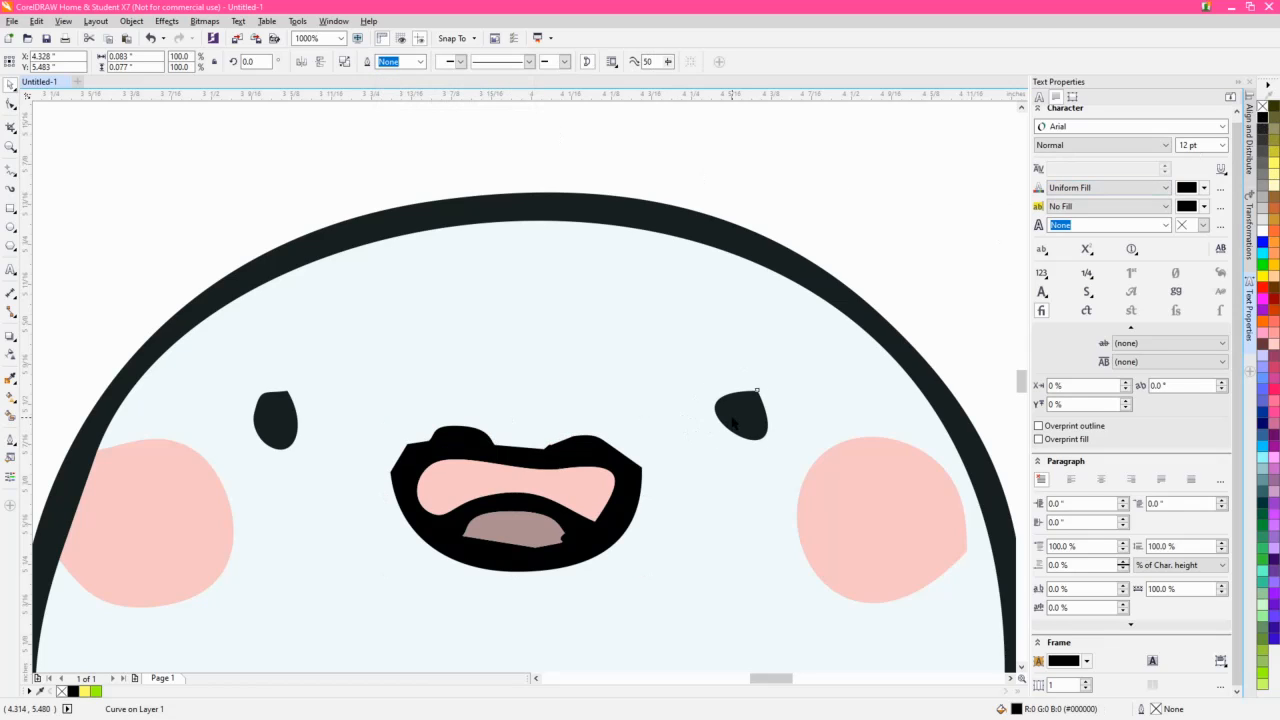
pyautogui.keyDown('shift'); pyautogui.click(277, 428); pyautogui.keyUp('shift')
pyautogui.keyDown('shift'); pyautogui.click(446, 222); pyautogui.keyUp('shift')
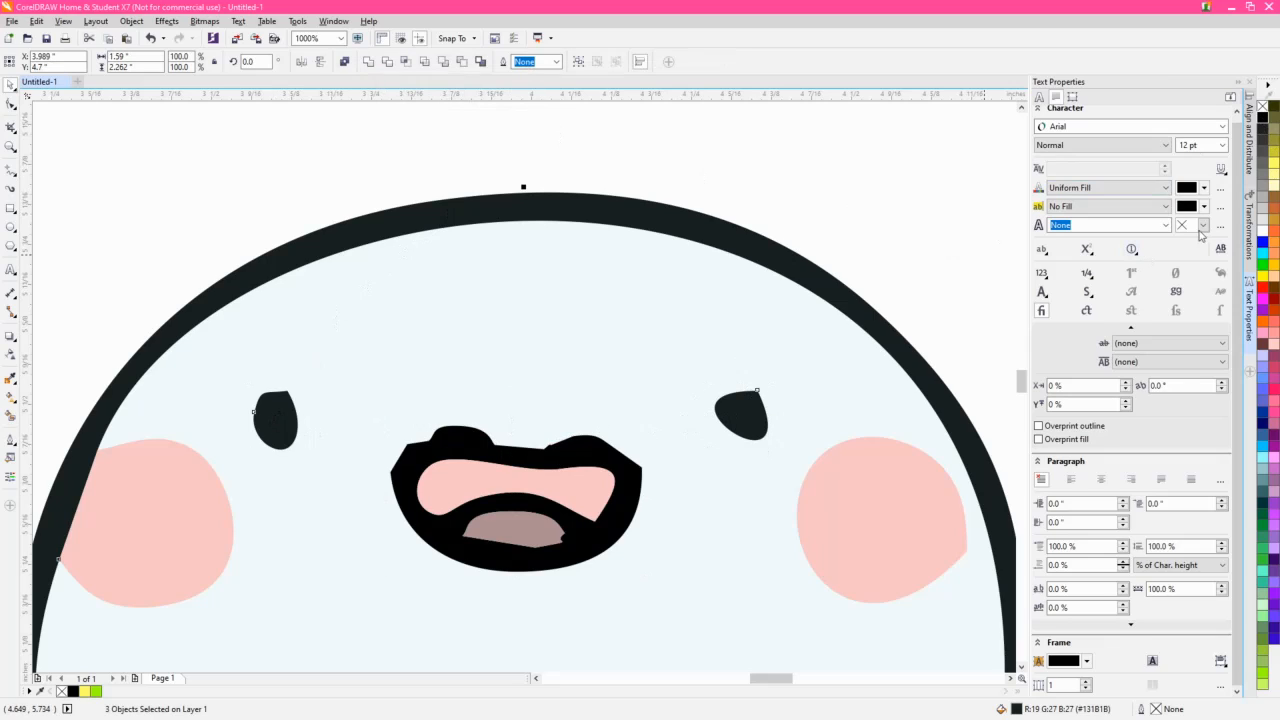
pyautogui.click(1264, 120)
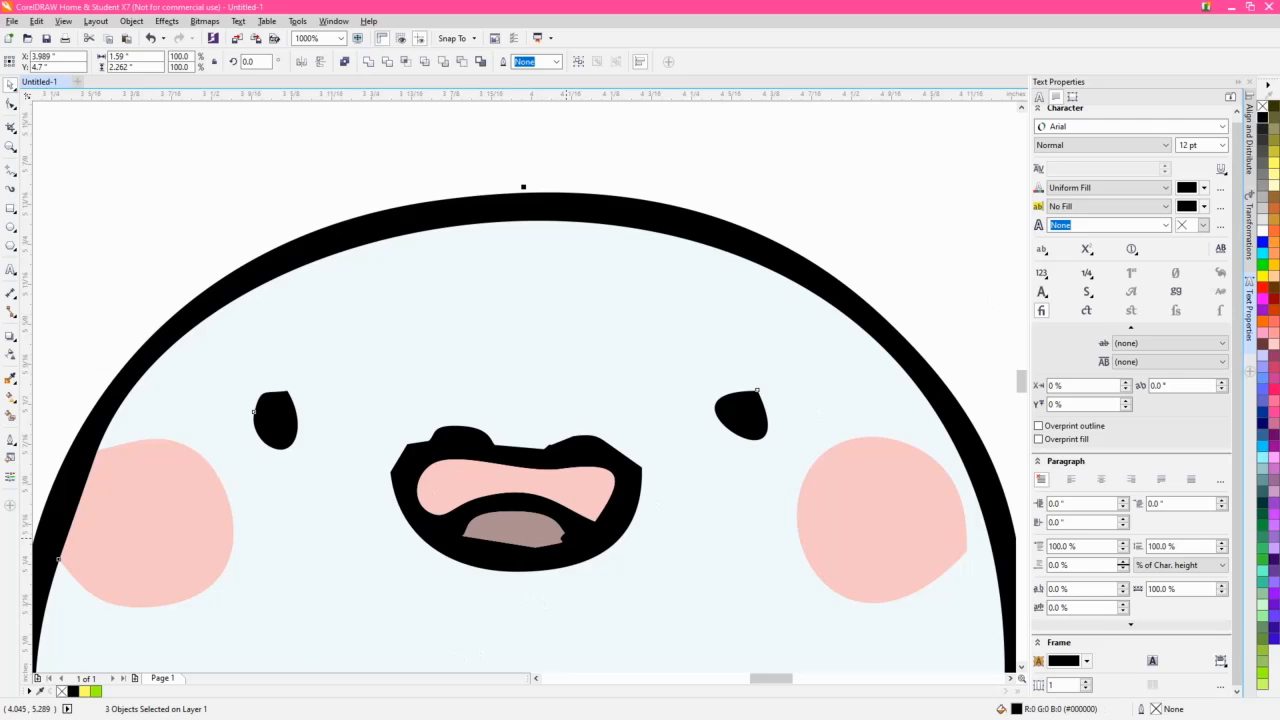
# Weld the mauve sliver on the right side of the character's head into the black body outline.
pyautogui.scroll(-4, 624, 603)
pyautogui.scroll(6, 697, 345)
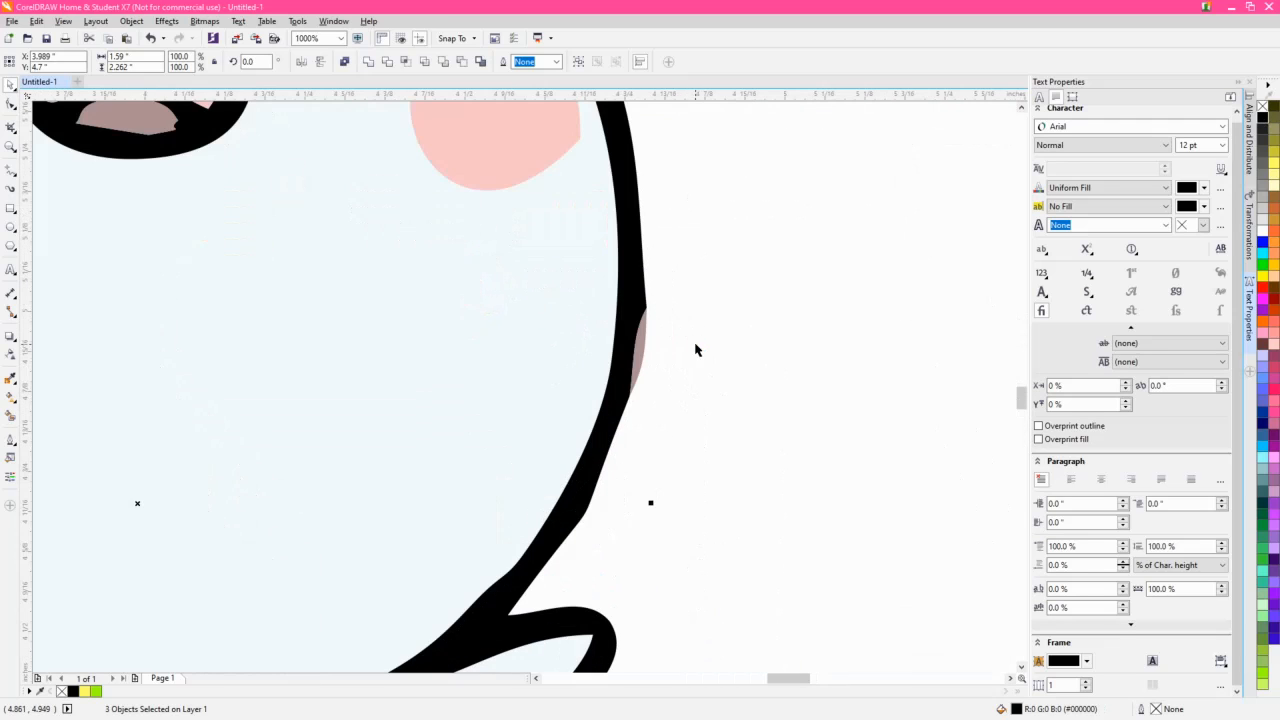
pyautogui.click(642, 362)
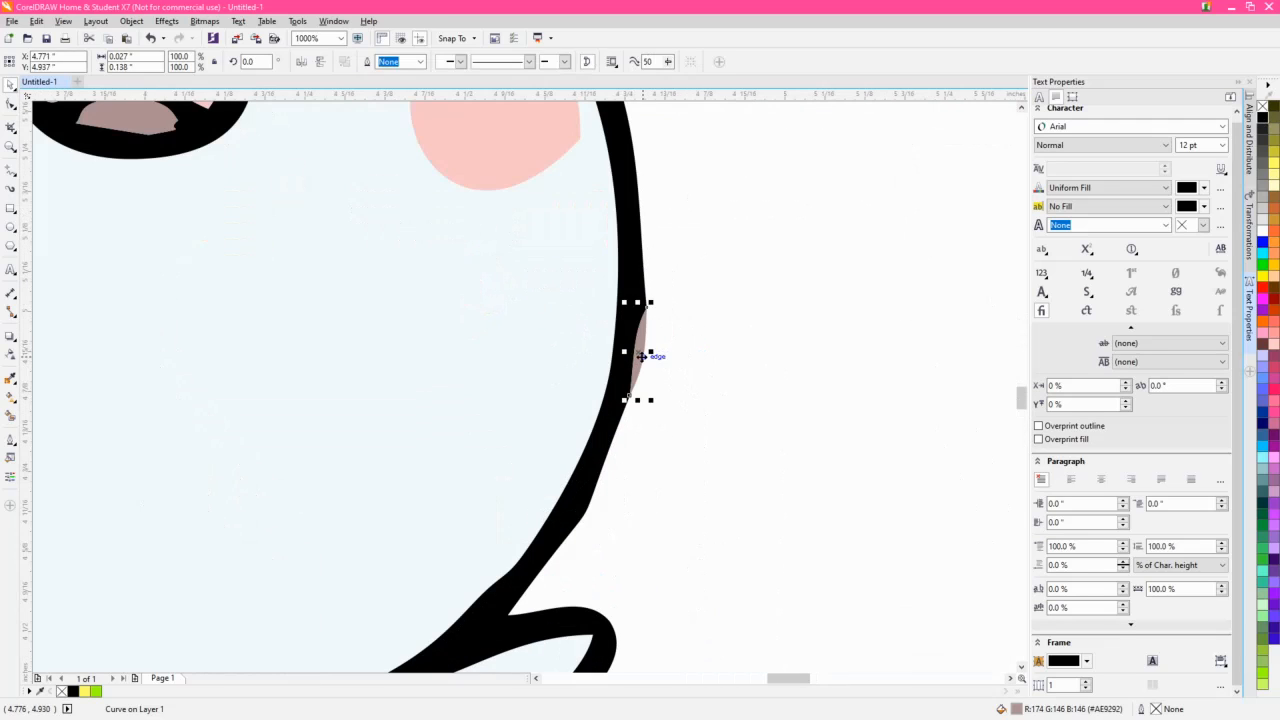
pyautogui.keyDown('shift'); pyautogui.click(549, 170); pyautogui.keyUp('shift')
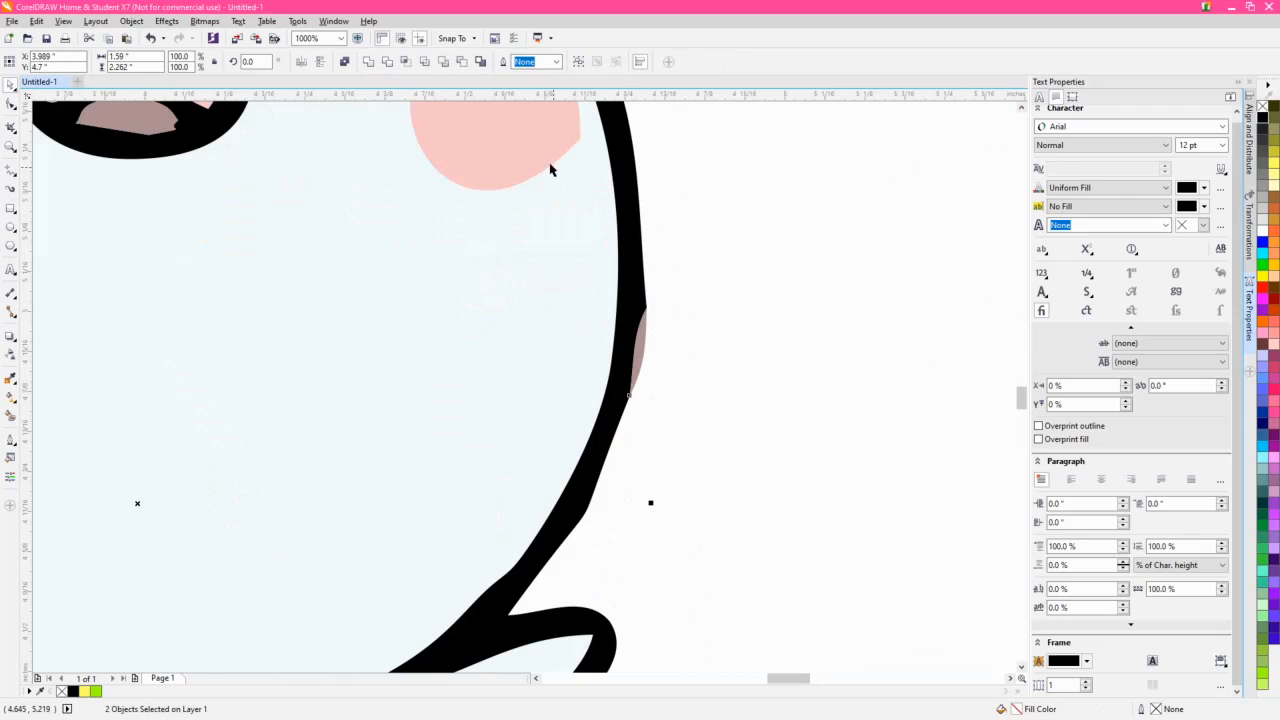
pyautogui.click(366, 62)
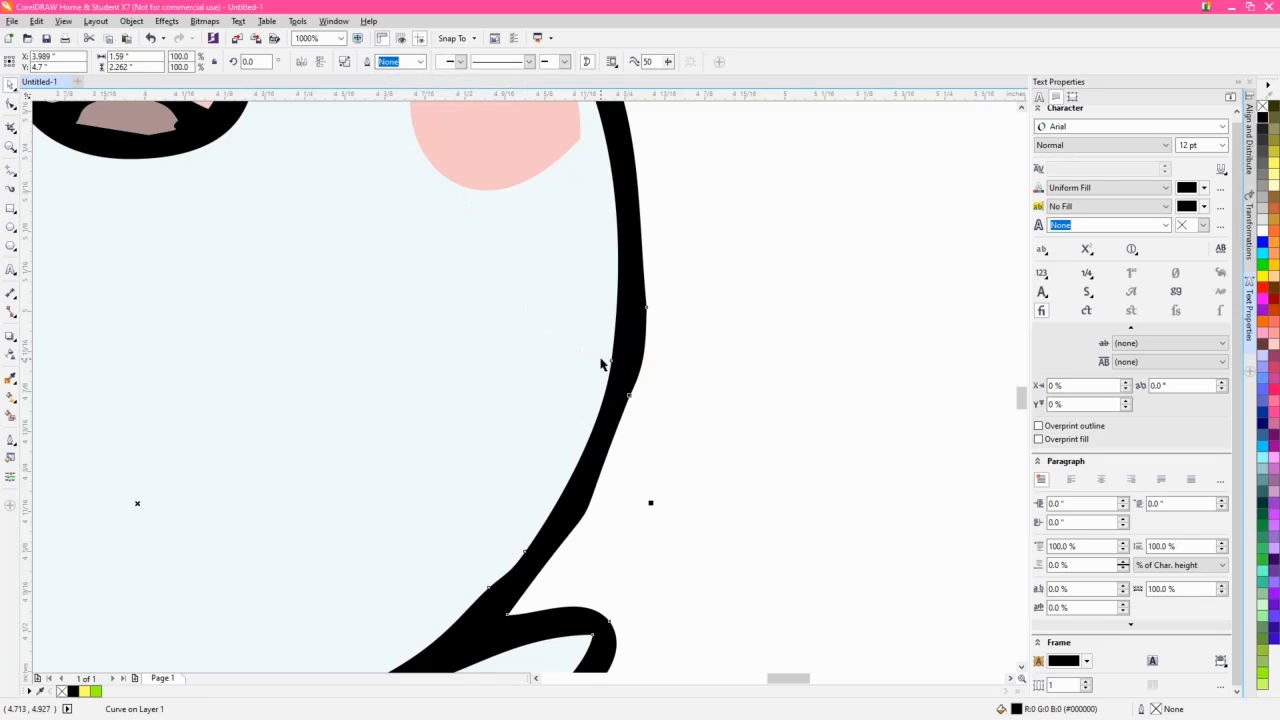
# Delete the two bump nodes on the head outline's right side and pull the outer curve inward to thin the line.
pyautogui.click(11, 104)
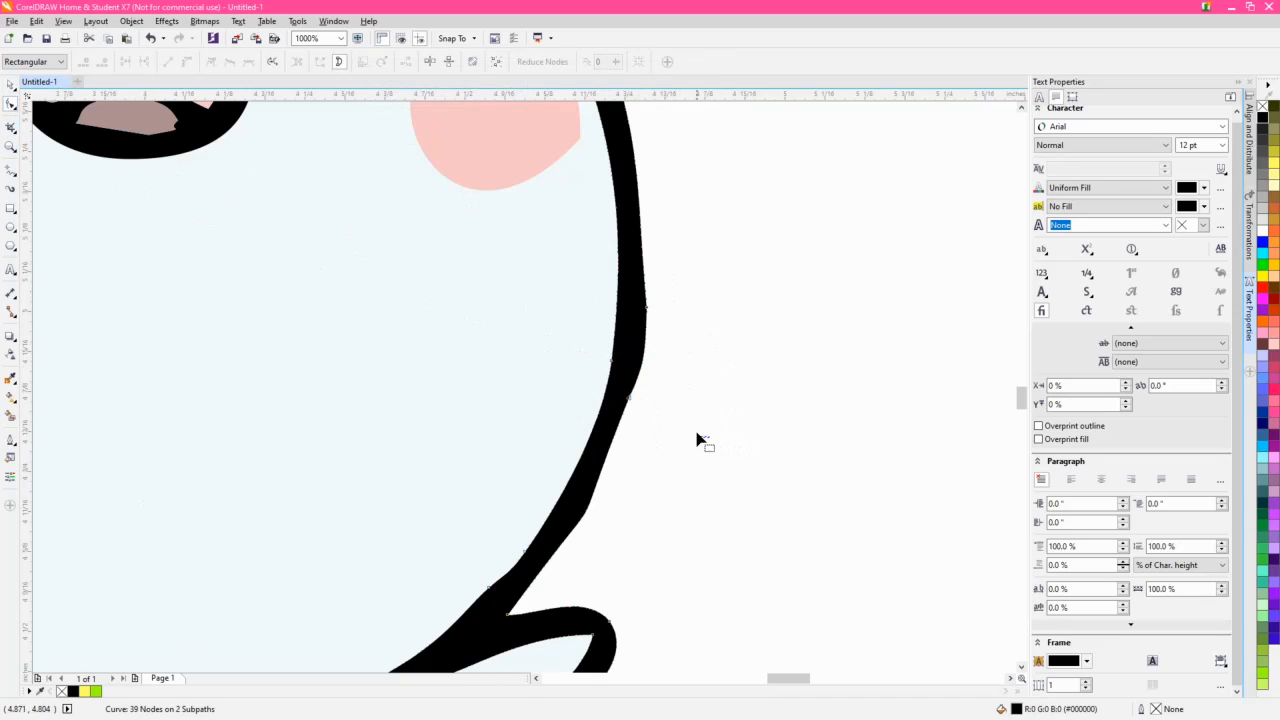
pyautogui.moveTo(708, 438); pyautogui.dragTo(622, 288)
pyautogui.press('Delete')
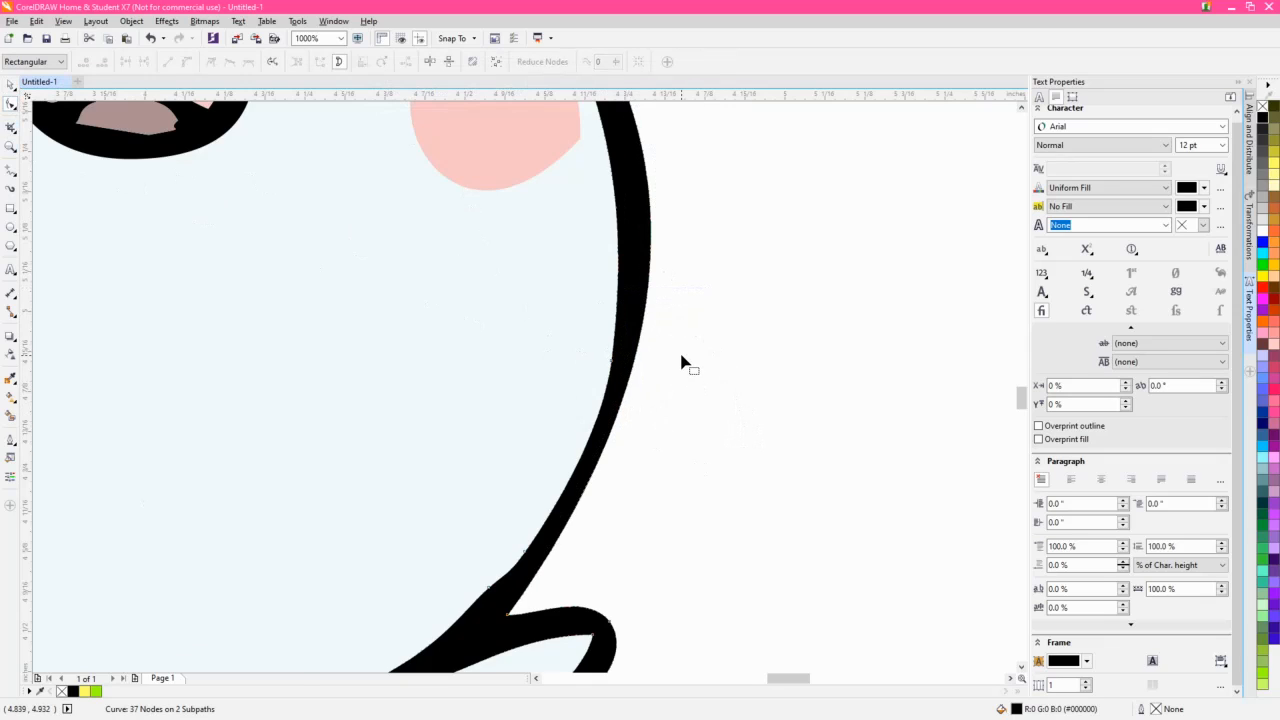
pyautogui.scroll(-2, 681, 363)
pyautogui.scroll(-2, 681, 363)
pyautogui.scroll(2, 680, 340)
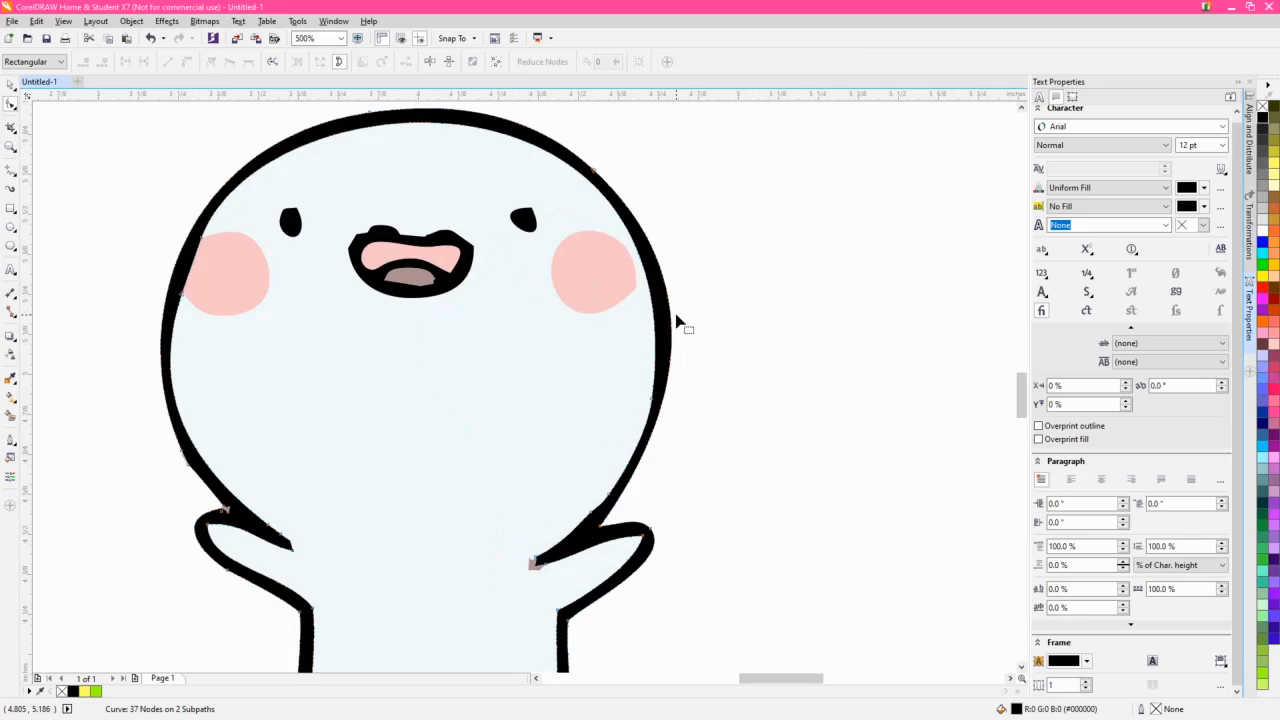
pyautogui.scroll(1, 678, 328)
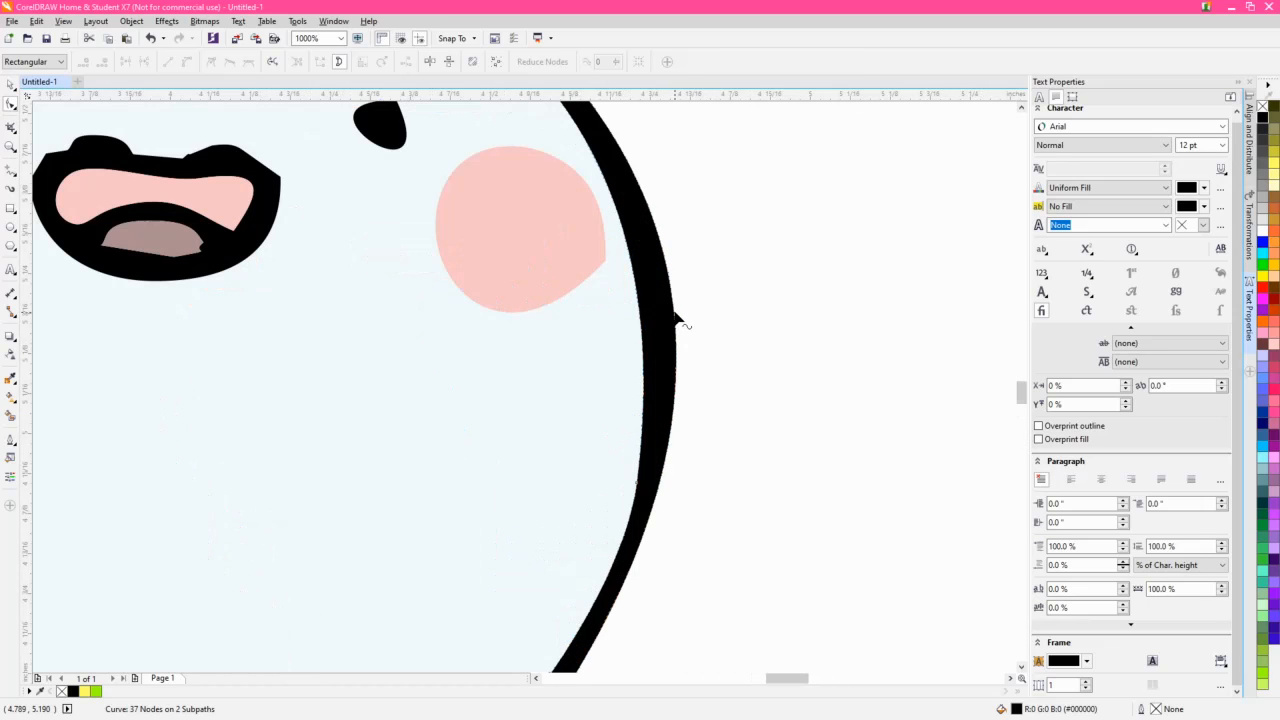
pyautogui.moveTo(682, 322); pyautogui.dragTo(668, 335)
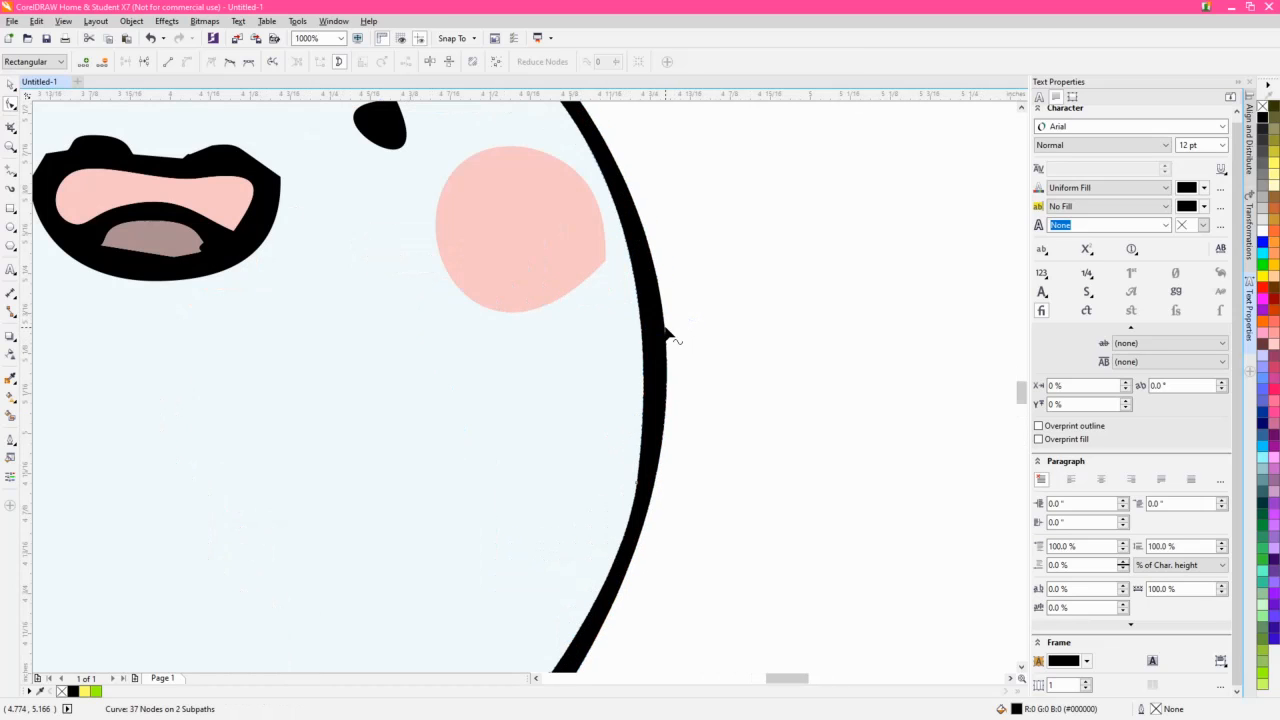
pyautogui.scroll(-2, 668, 338)
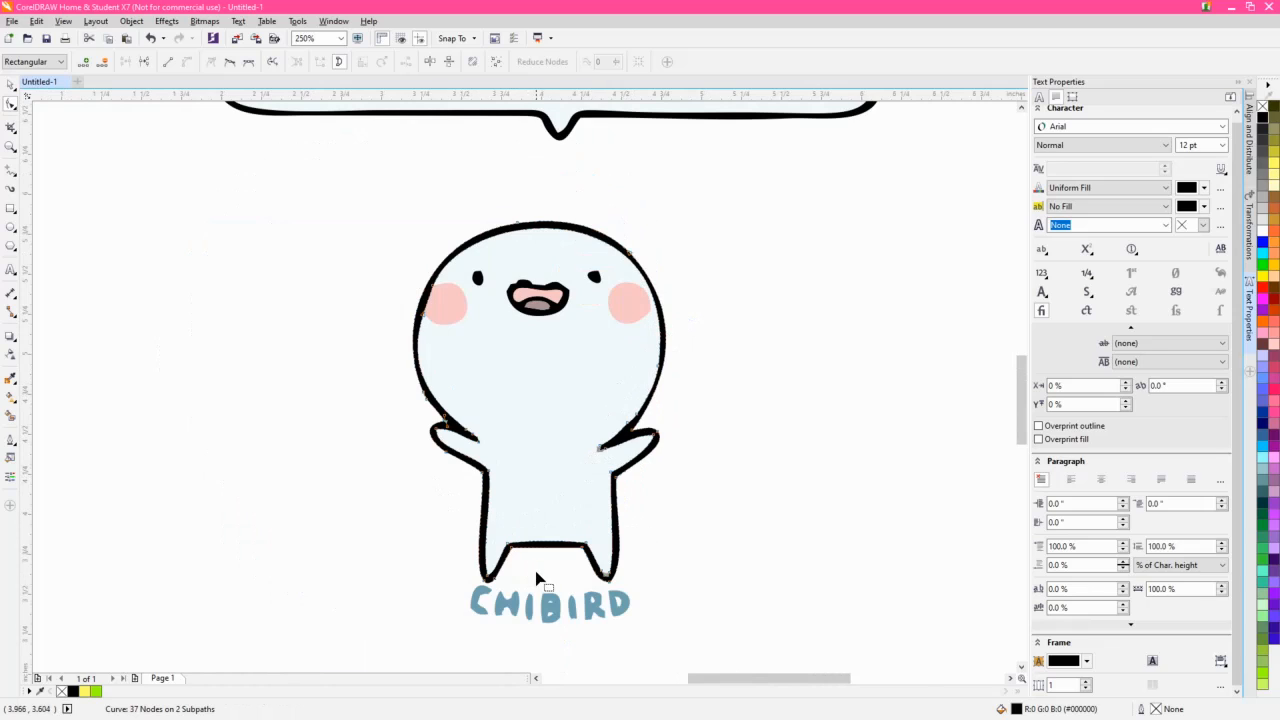
pyautogui.scroll(-1, 537, 578)
pyautogui.moveTo(640, 549); pyautogui.dragTo(402, 312)
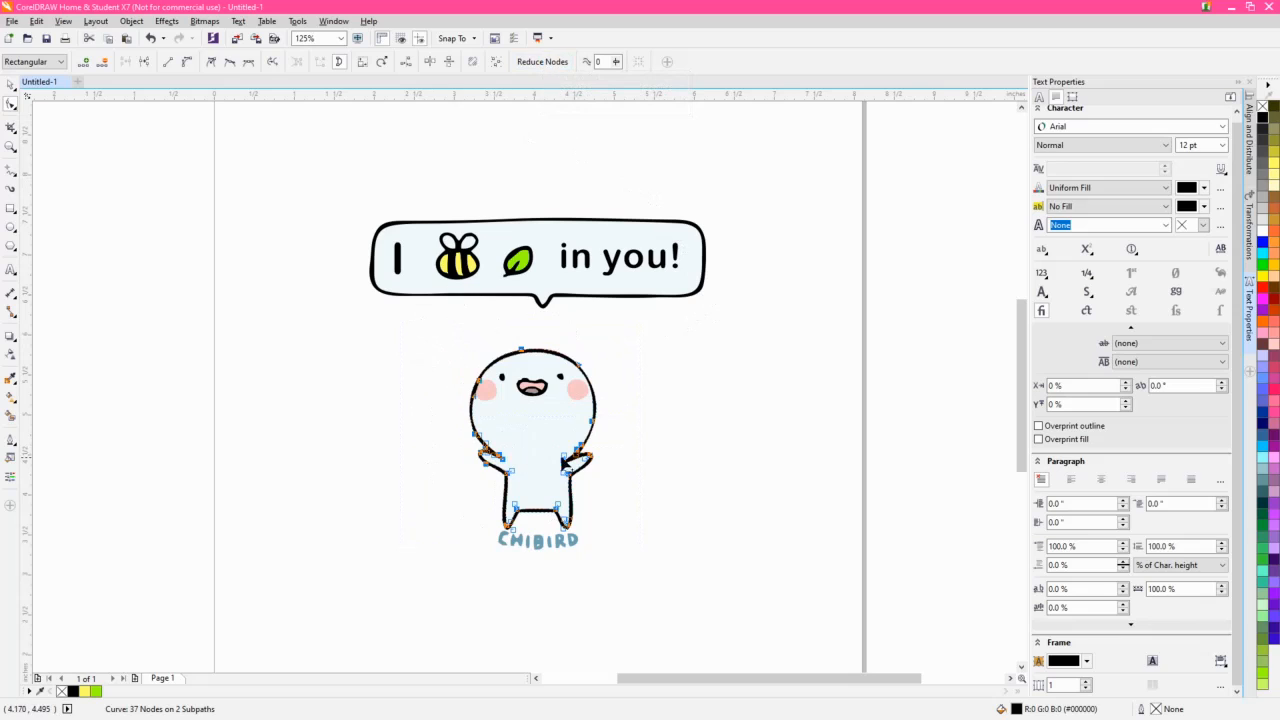
pyautogui.press('space')
pyautogui.click(558, 554)
# Weld the mauve sliver at the inner tip of the right arm's outline into the pale body shape.
pyautogui.scroll(2, 562, 457)
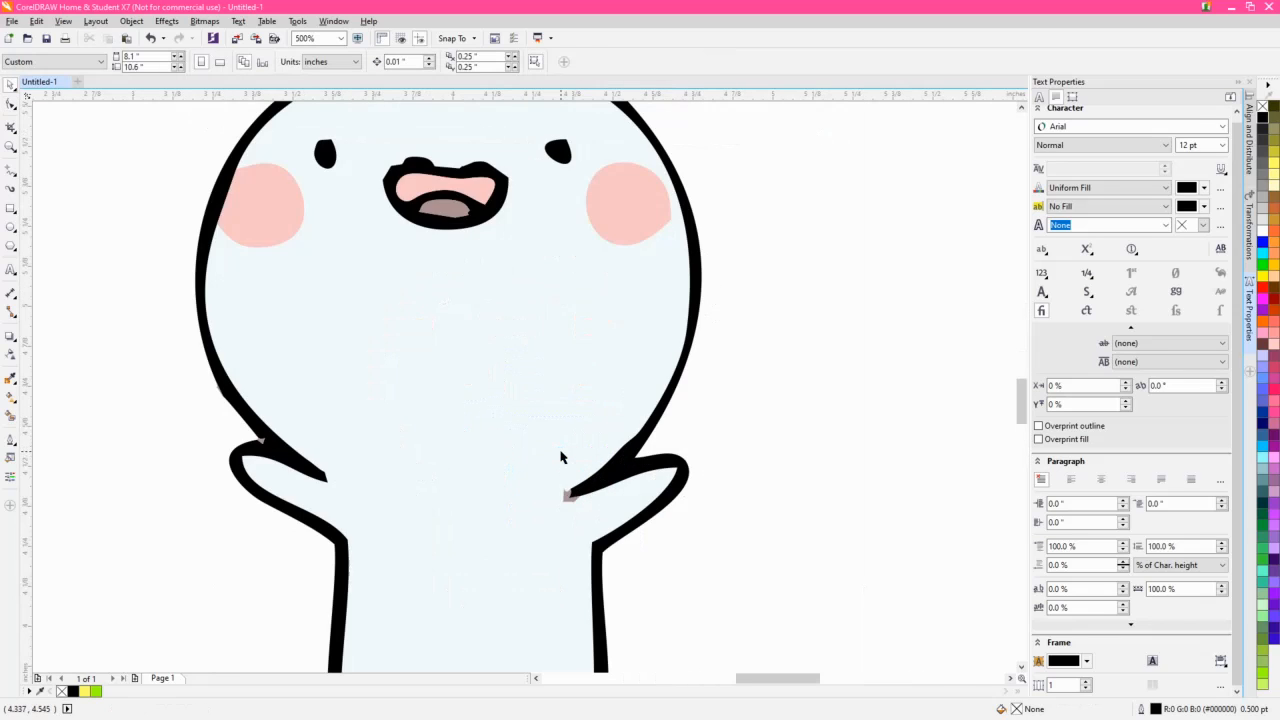
pyautogui.scroll(1, 530, 530)
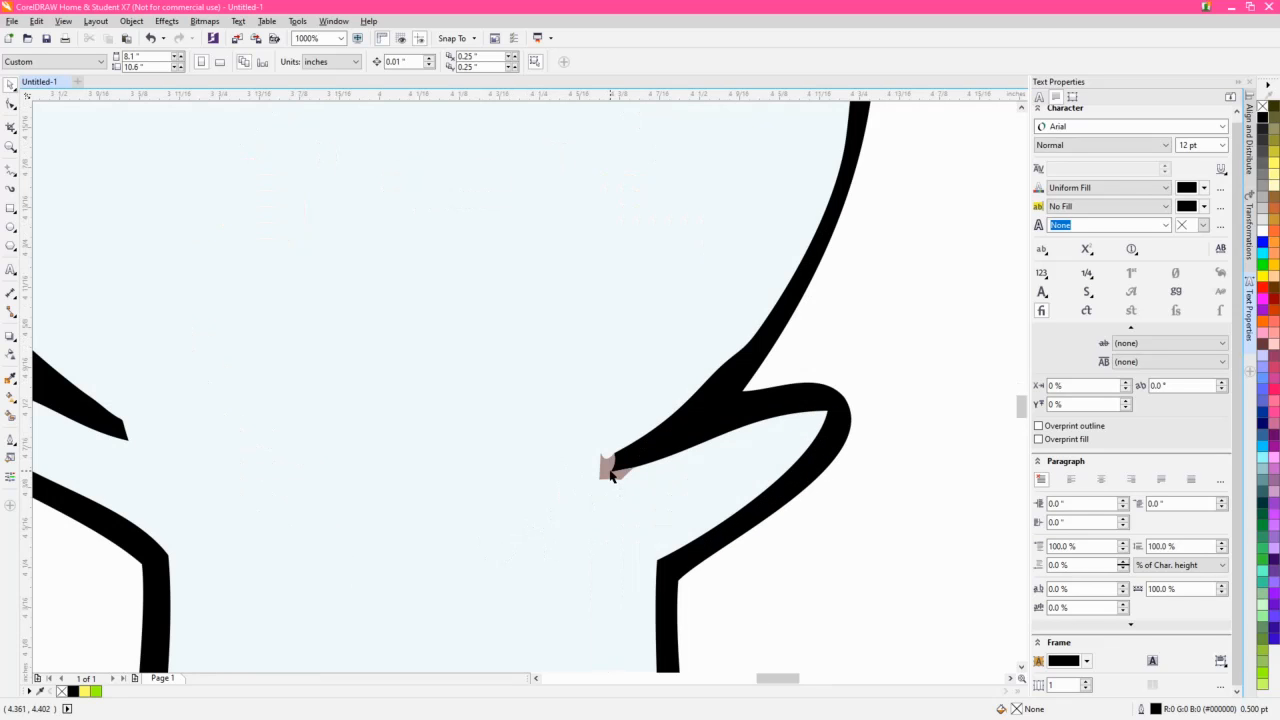
pyautogui.click(607, 472)
pyautogui.keyDown('shift'); pyautogui.click(476, 429); pyautogui.keyUp('shift')
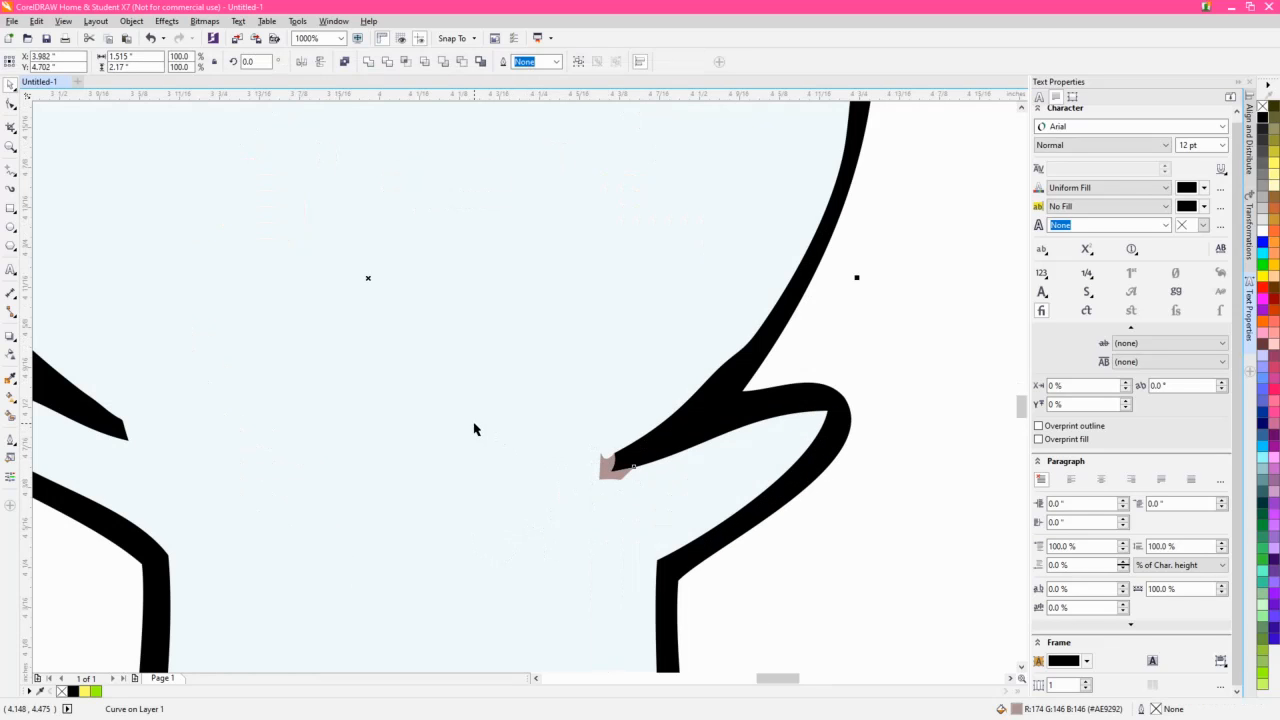
pyautogui.click(368, 62)
# Delete the mauve sliver where the left arm meets the head and the one on the outline just above it.
pyautogui.scroll(-2, 351, 366)
pyautogui.scroll(2, 443, 391)
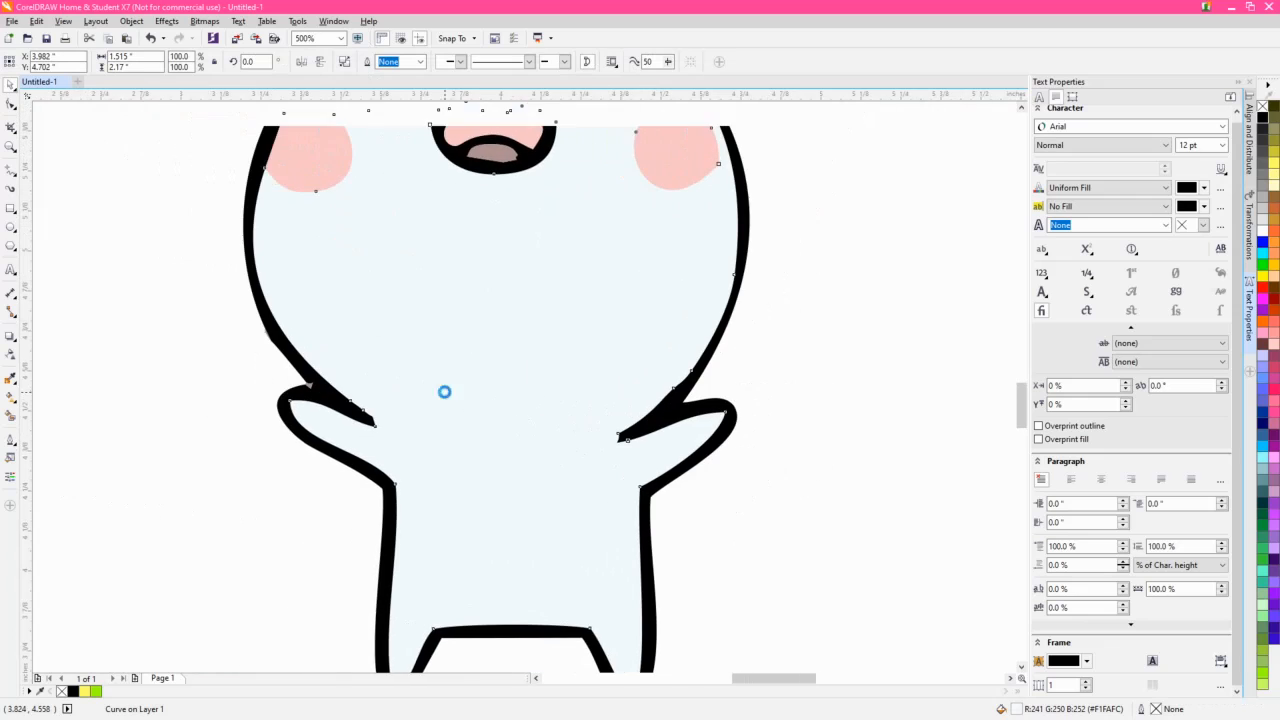
pyautogui.click(300, 426)
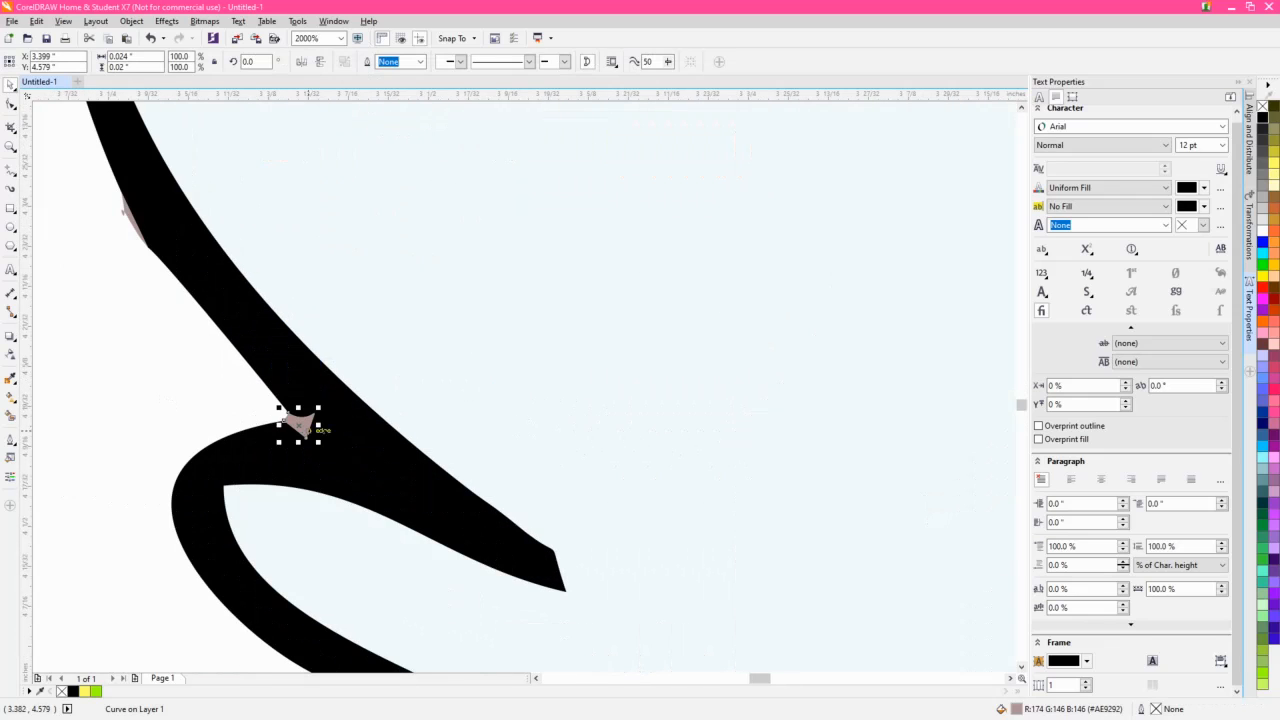
pyautogui.press('Delete')
pyautogui.scroll(-2, 252, 420)
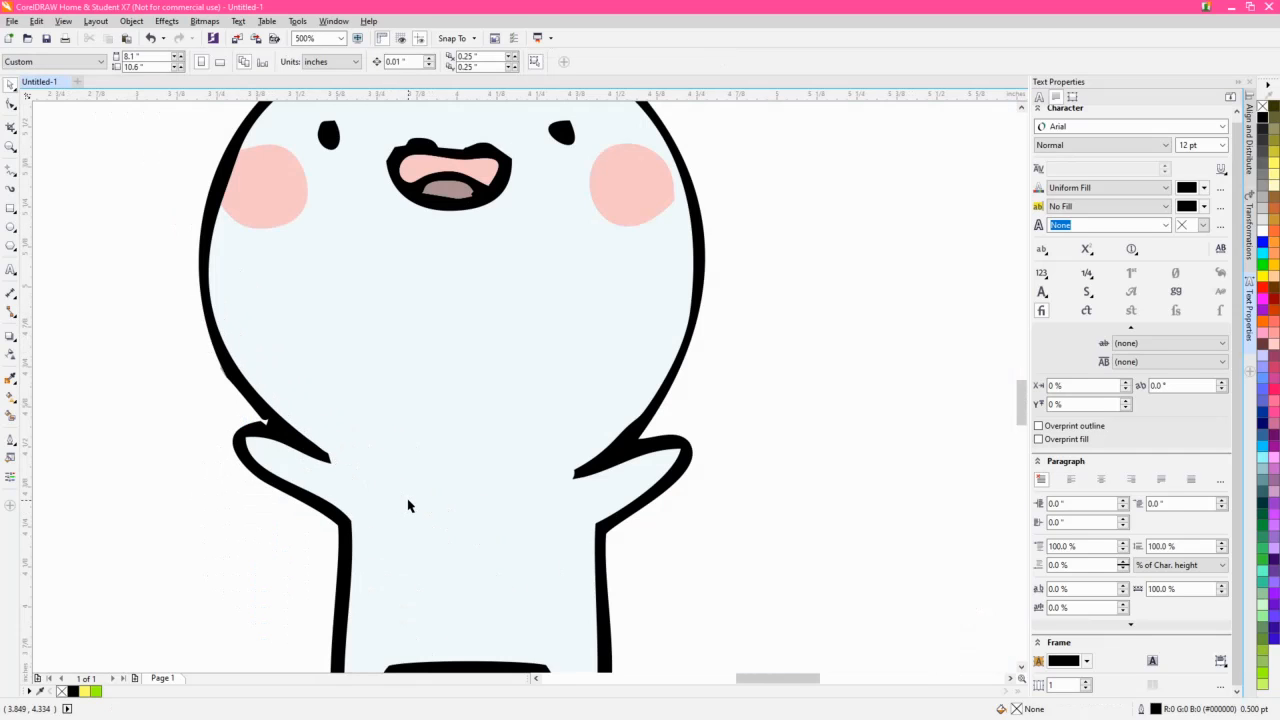
pyautogui.scroll(1, 225, 346)
pyautogui.scroll(1, 227, 346)
pyautogui.moveTo(136, 412); pyautogui.dragTo(275, 526)
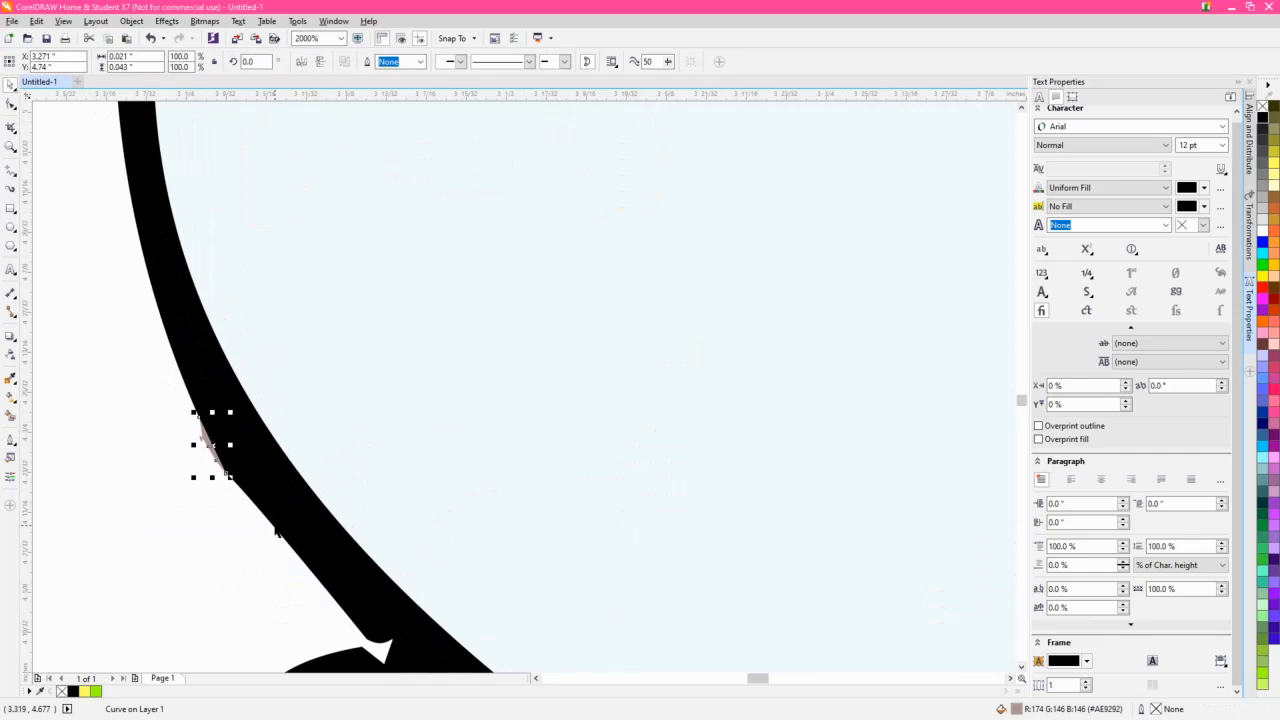
pyautogui.press('Delete')
# Weld the mauve sliver inside the right foot's tip into the pale body shape.
pyautogui.scroll(-2, 212, 526)
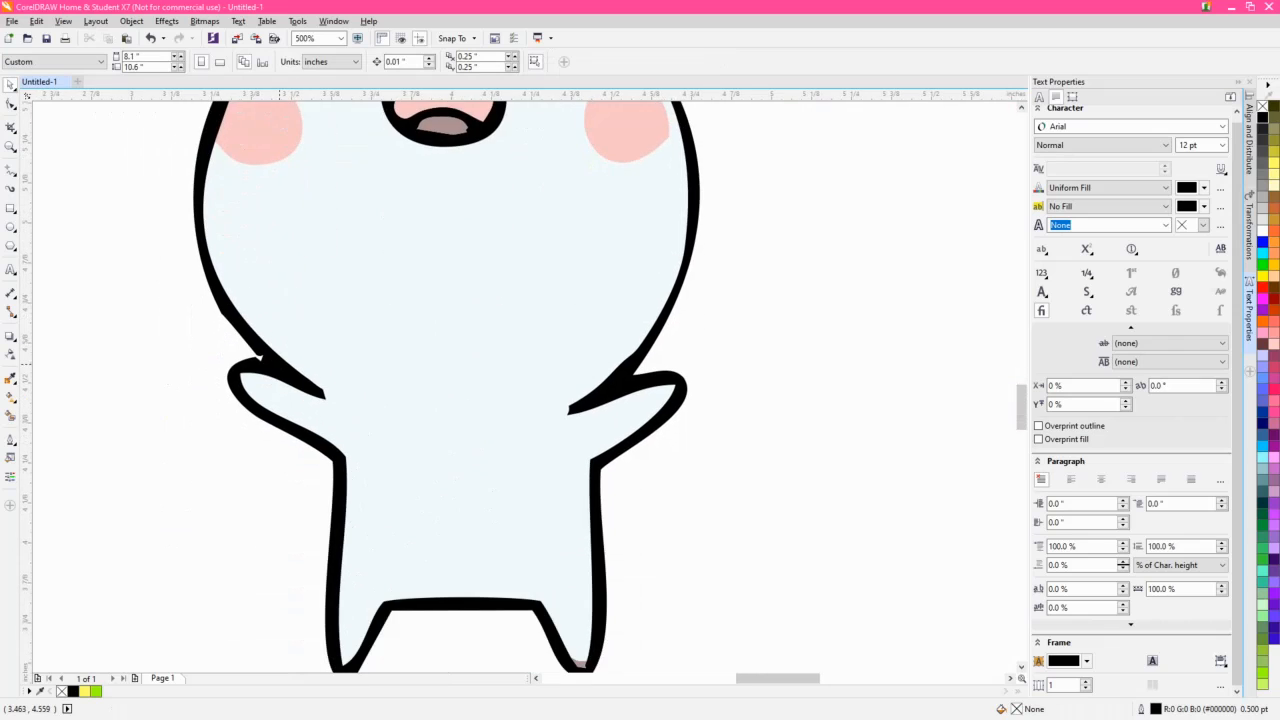
pyautogui.scroll(-2, 531, 514)
pyautogui.scroll(1, 522, 491)
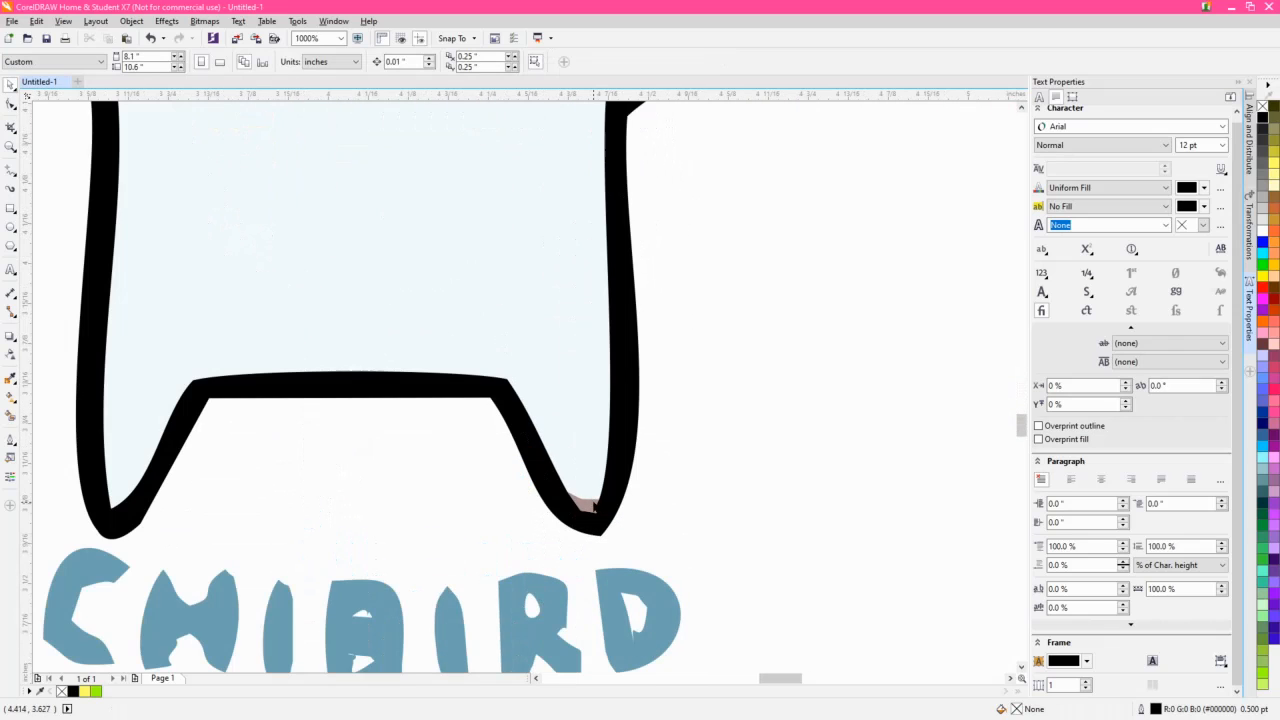
pyautogui.click(594, 507)
pyautogui.keyDown('shift'); pyautogui.click(591, 407); pyautogui.keyUp('shift')
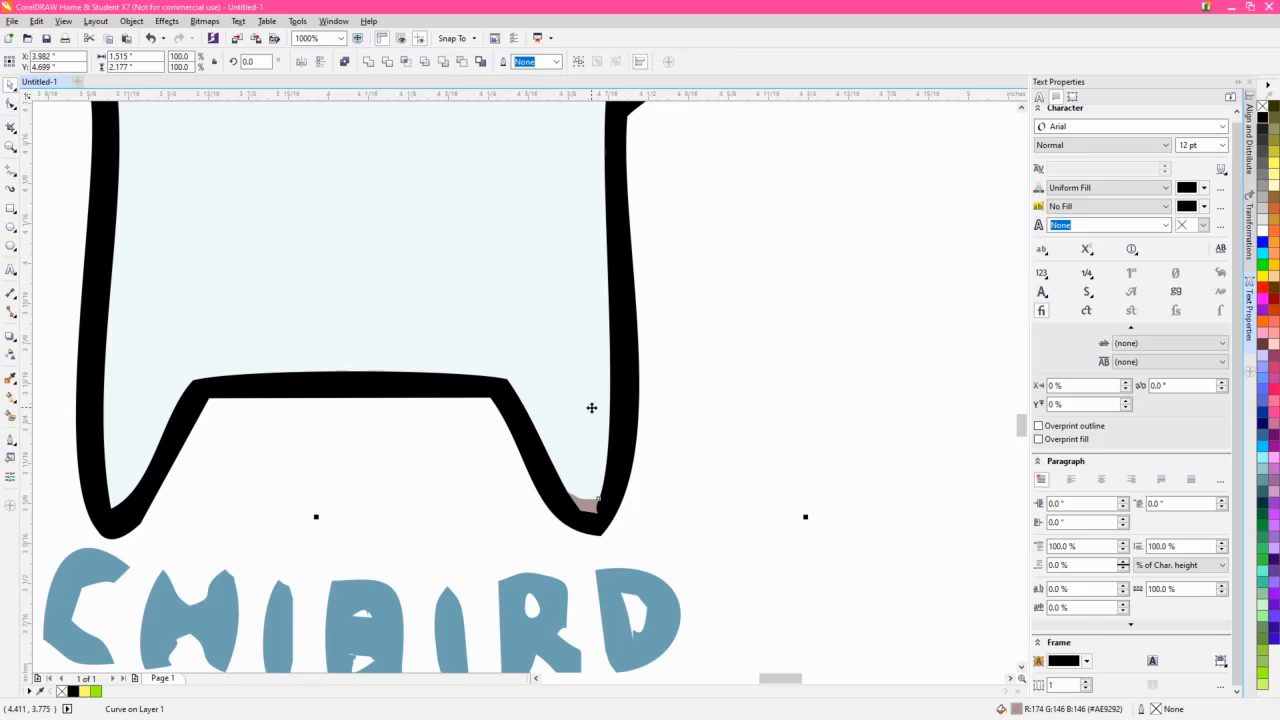
pyautogui.click(368, 62)
# Group the speech bubble, character and CHIBIRD lettering together and center the group on the page.
pyautogui.scroll(-2, 416, 290)
pyautogui.moveTo(471, 309); pyautogui.dragTo(638, 410)
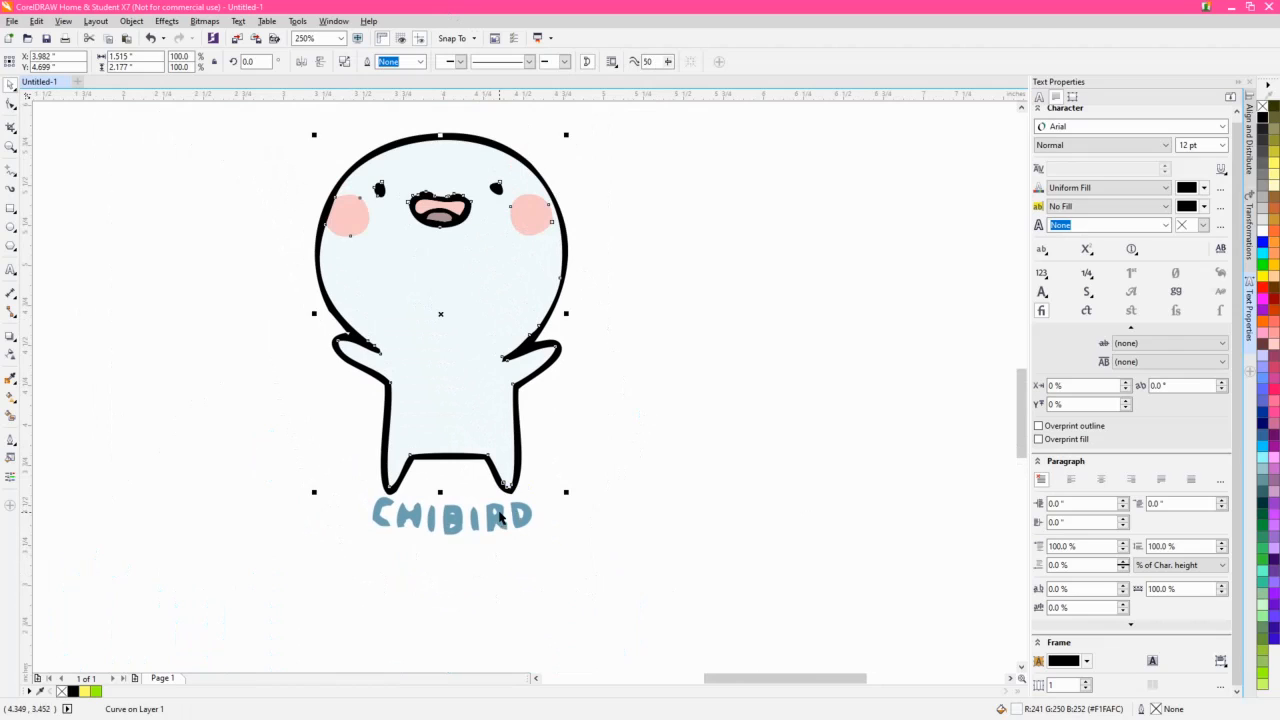
pyautogui.scroll(-4, 643, 397)
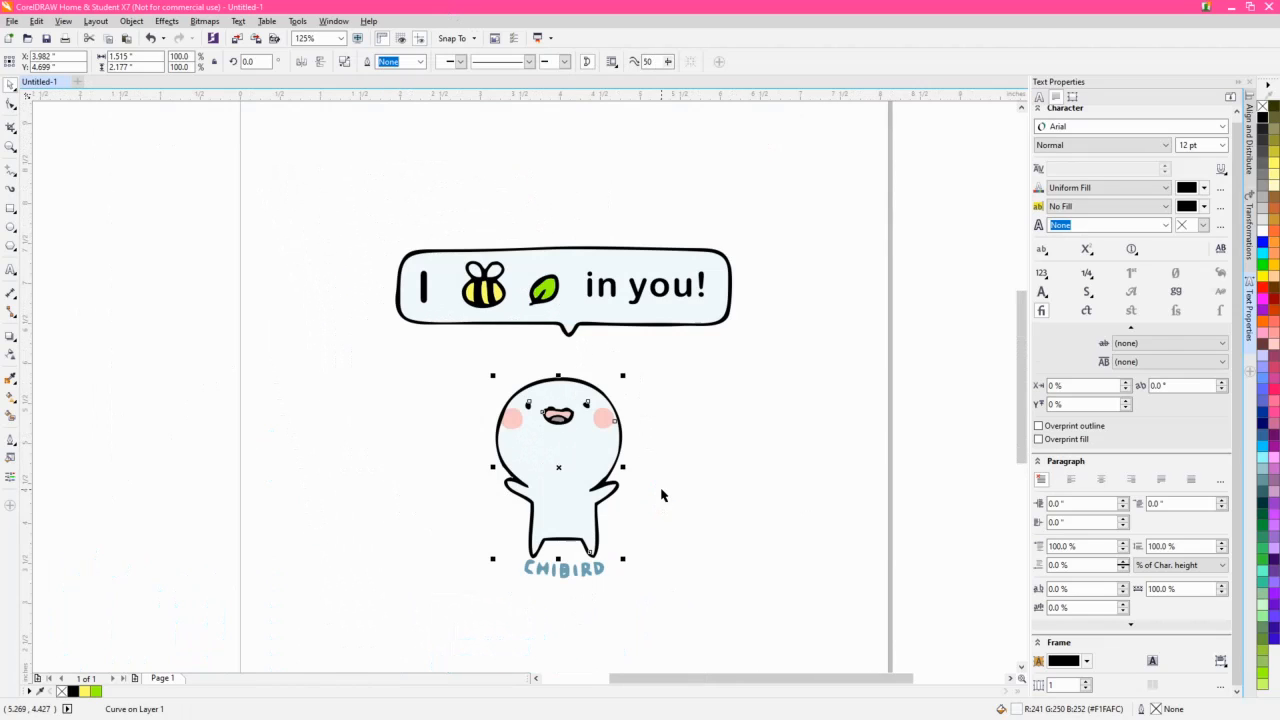
pyautogui.click(730, 450)
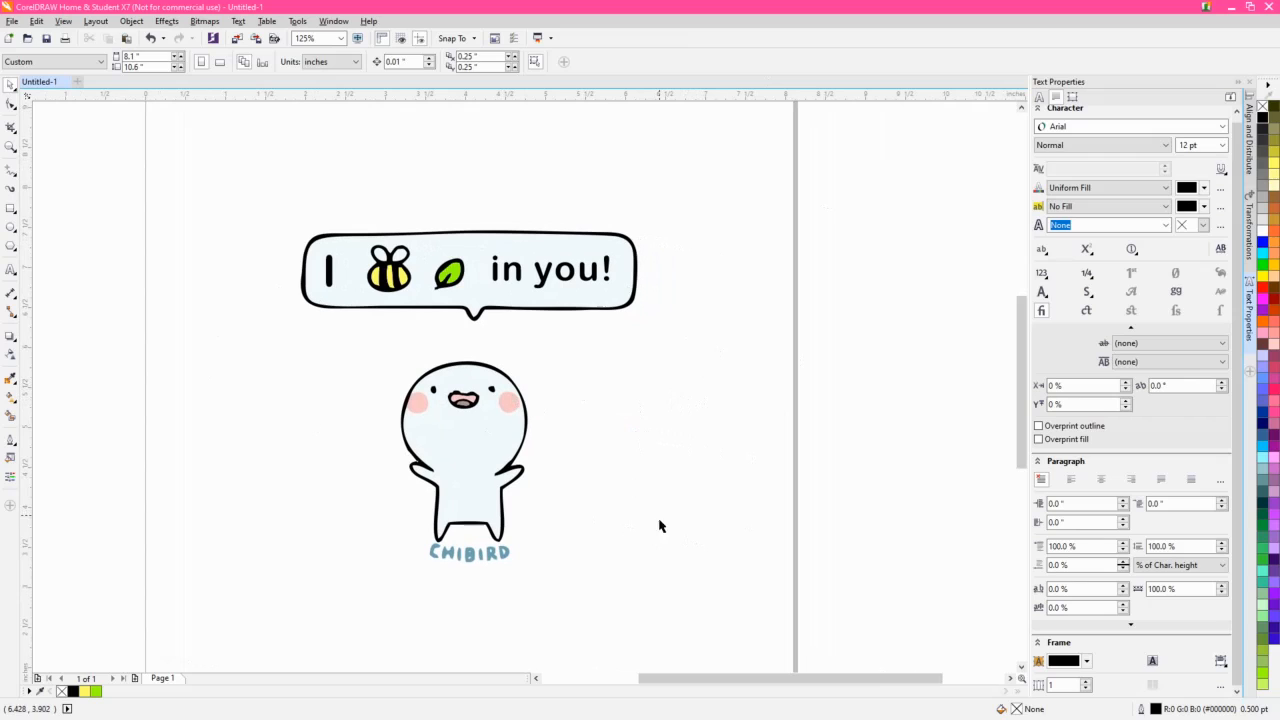
pyautogui.moveTo(680, 596); pyautogui.dragTo(225, 150)
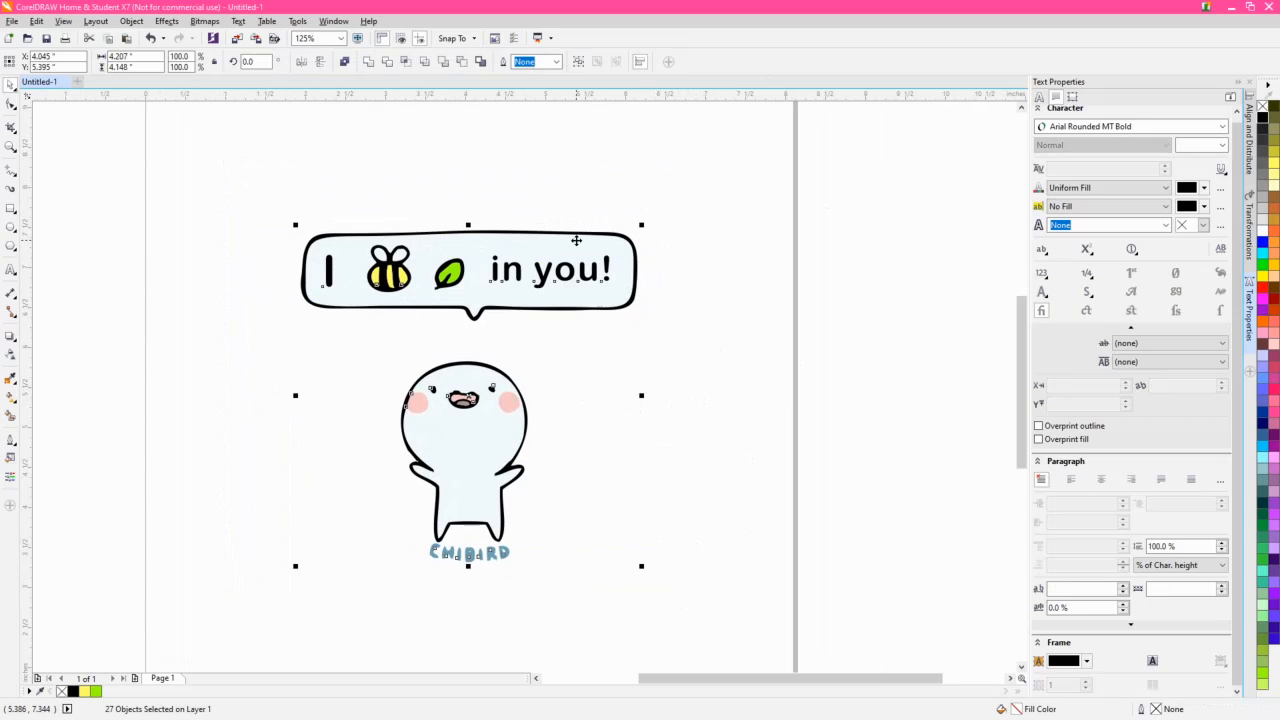
pyautogui.hotkey('ctrl', 'g')
pyautogui.press('Down')
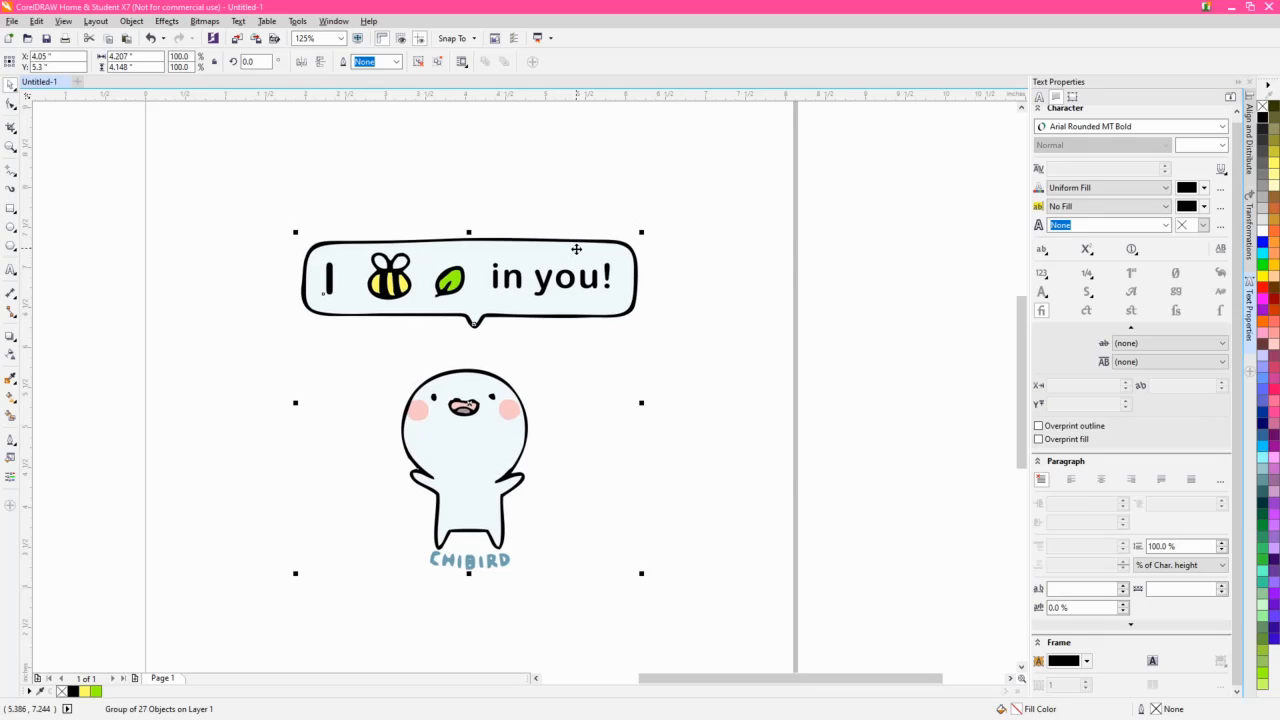
pyautogui.click(635, 449)
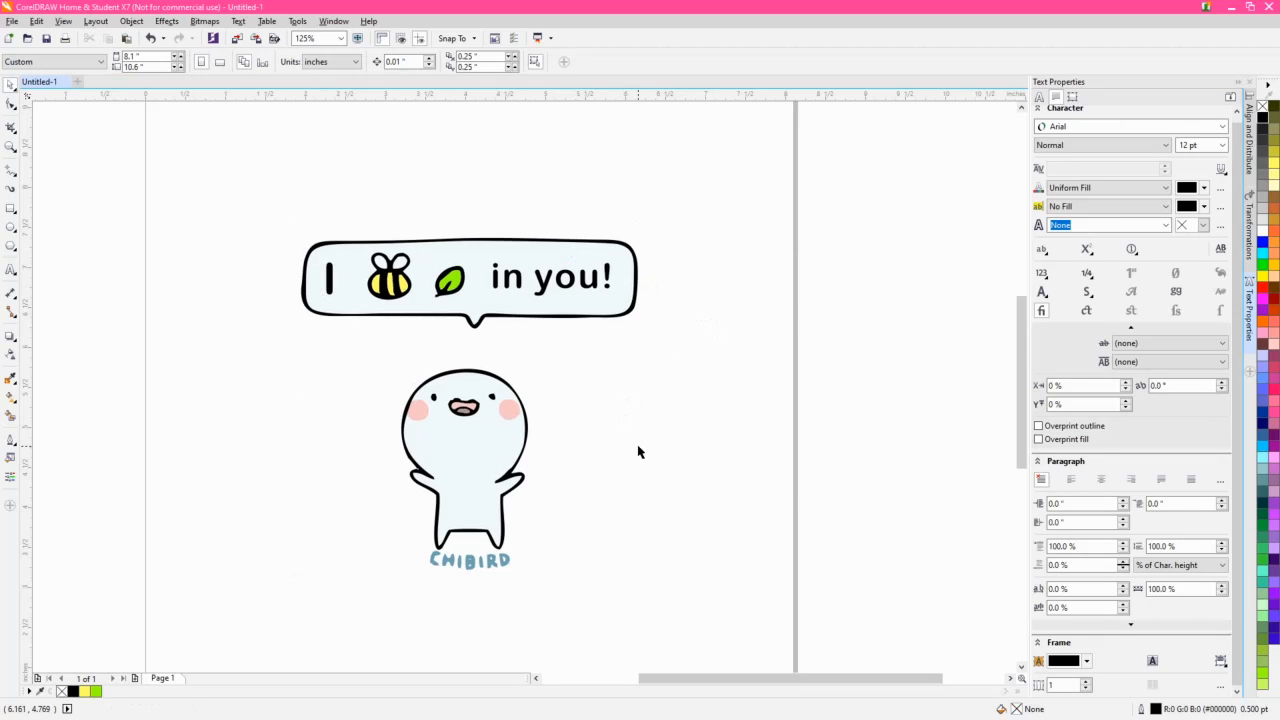
# Scale the grouped artwork down proportionally about its center to about 3.4 by 3.36 inches.
pyautogui.click(463, 475)
pyautogui.scroll(-2, 463, 475)
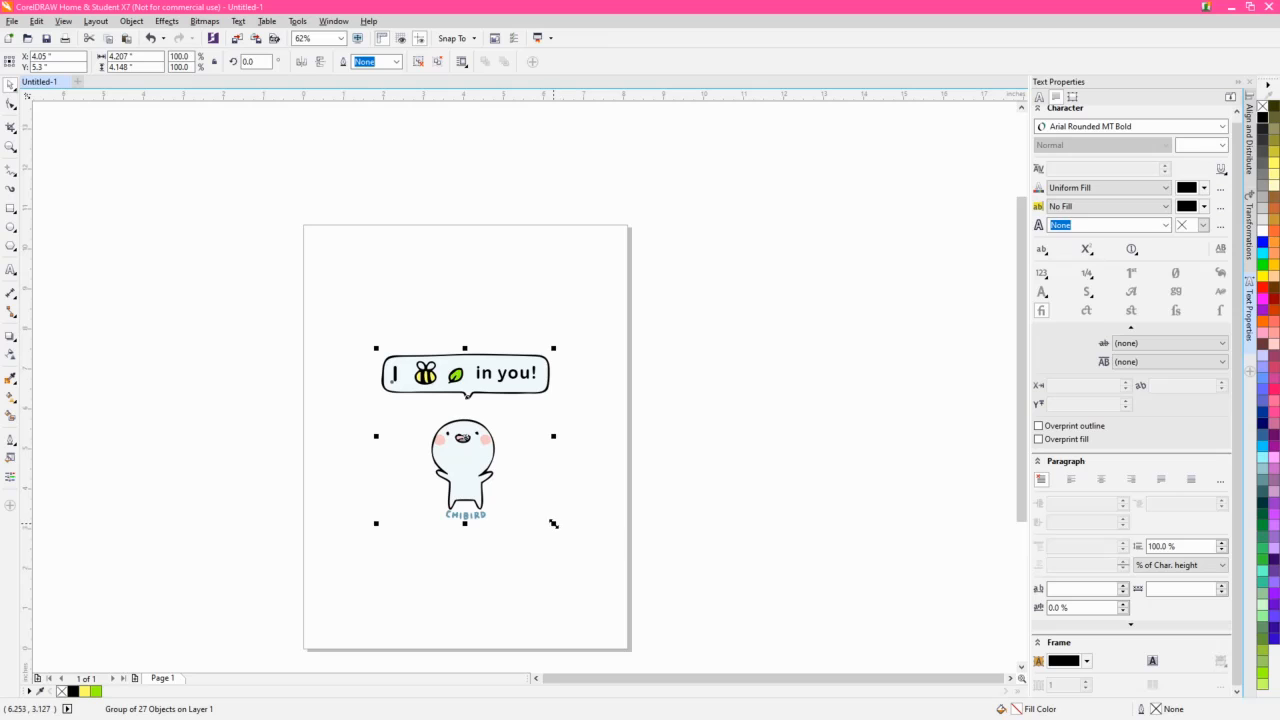
pyautogui.moveTo(551, 523)
pyautogui.mouseDown()
pyautogui.moveTo(749, 574)
pyautogui.moveTo(806, 614)
pyautogui.moveTo(413, 526)
pyautogui.moveTo(411, 494)
pyautogui.moveTo(537, 543)
pyautogui.mouseUp()
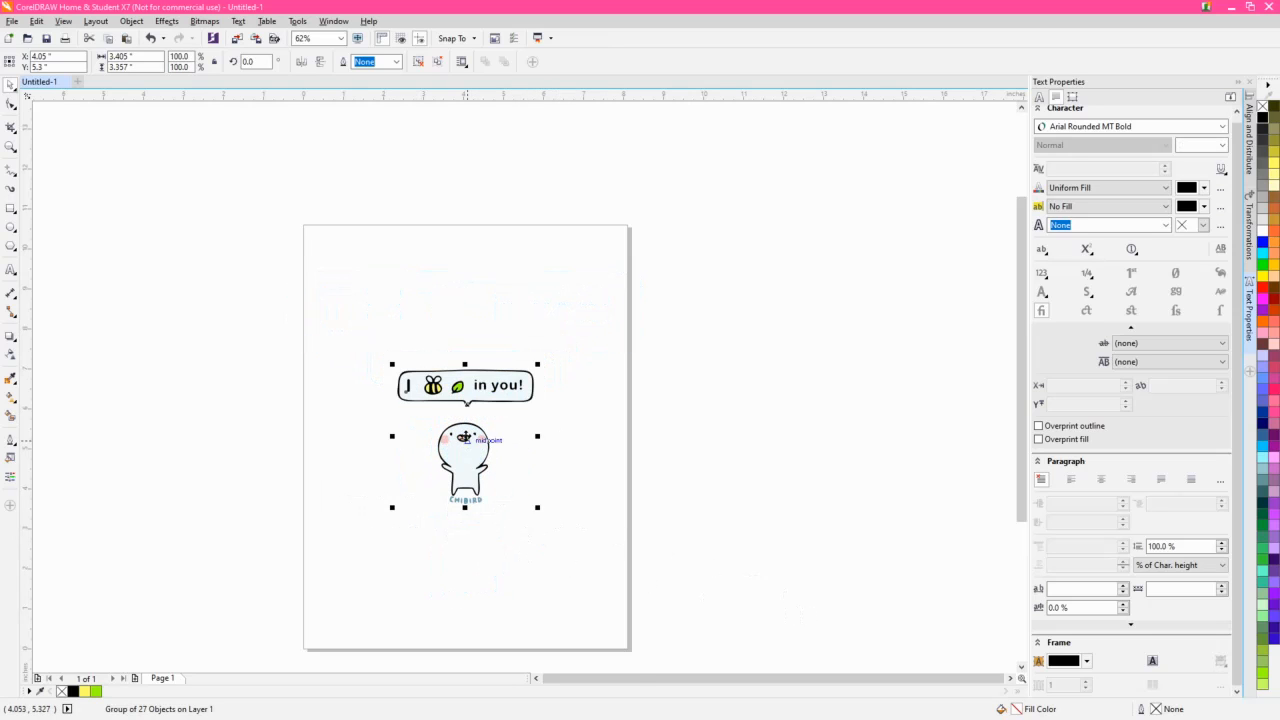
pyautogui.scroll(2, 463, 437)
pyautogui.click(560, 457)
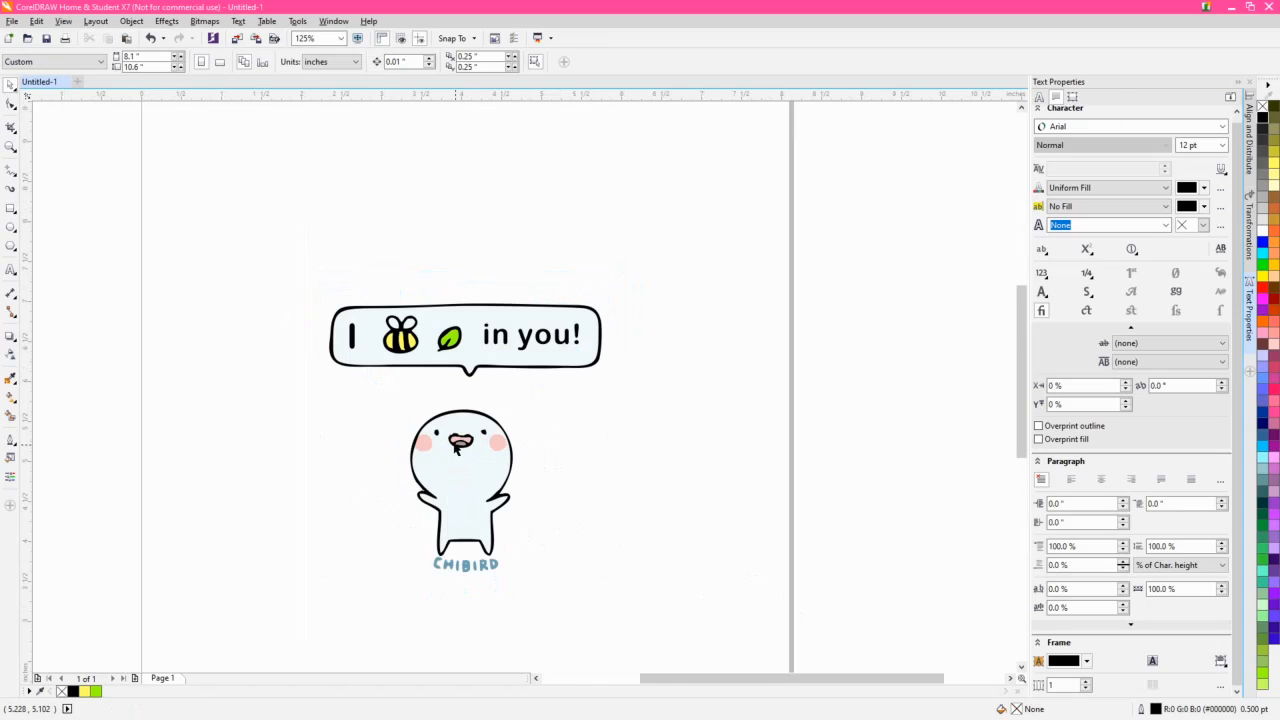
pyautogui.scroll(4, 454, 443)
pyautogui.scroll(-4, 743, 440)
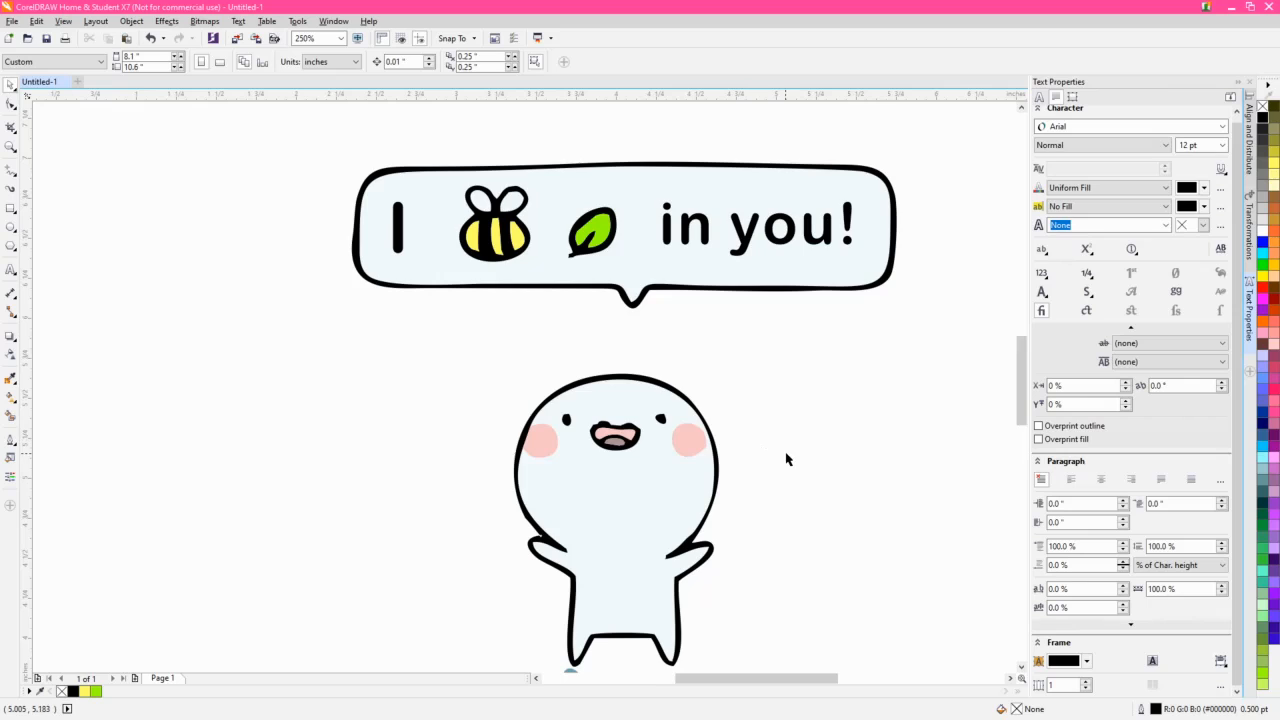
pyautogui.moveTo(788, 457); pyautogui.dragTo(617, 432)
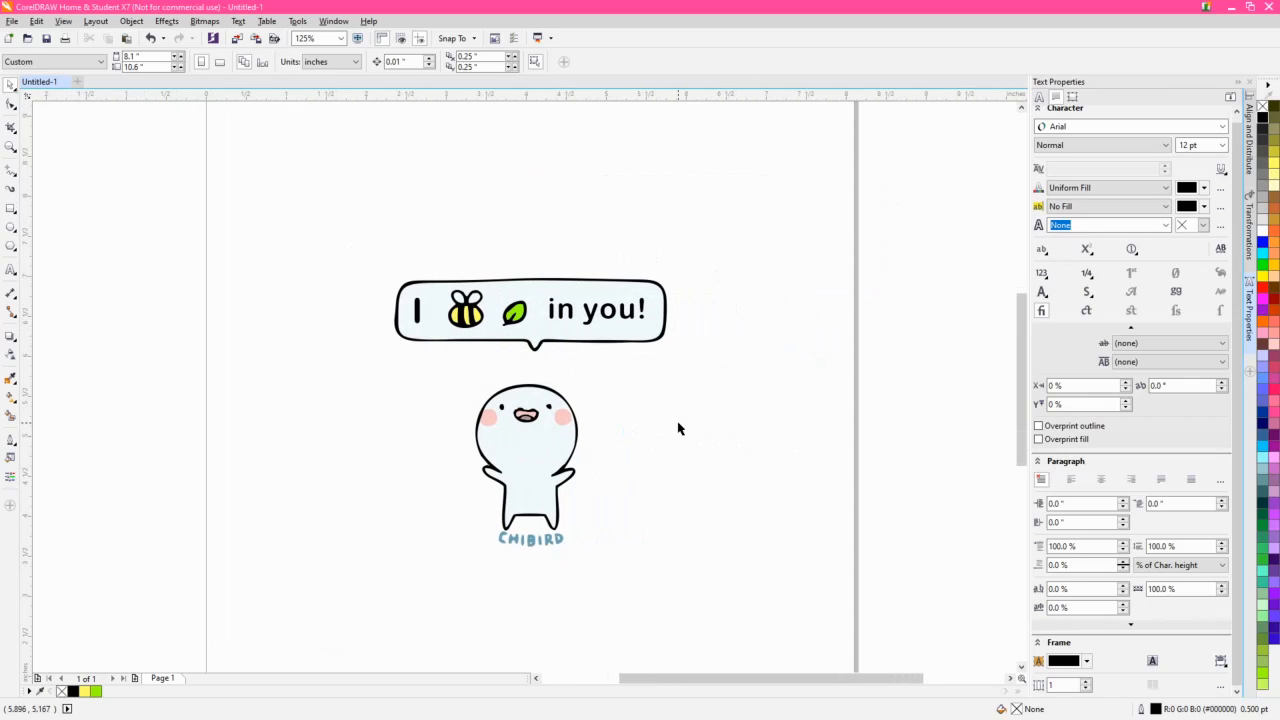